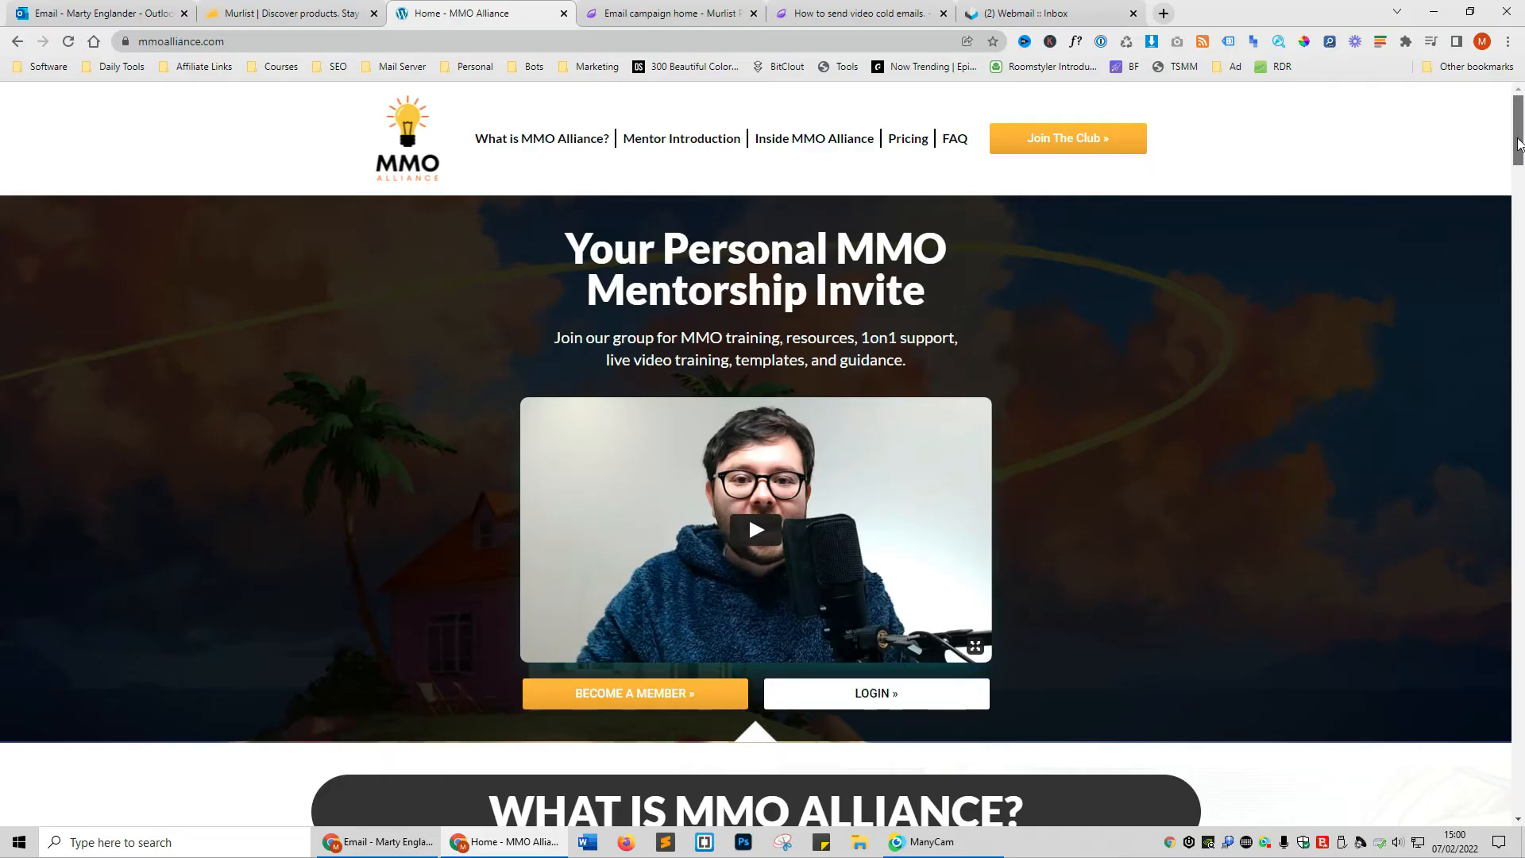
# Skim the MMO Alliance homepage, and read the Murlist help guide on sending video emails
pyautogui.moveTo(1519, 143); pyautogui.dragTo(1503, 315)
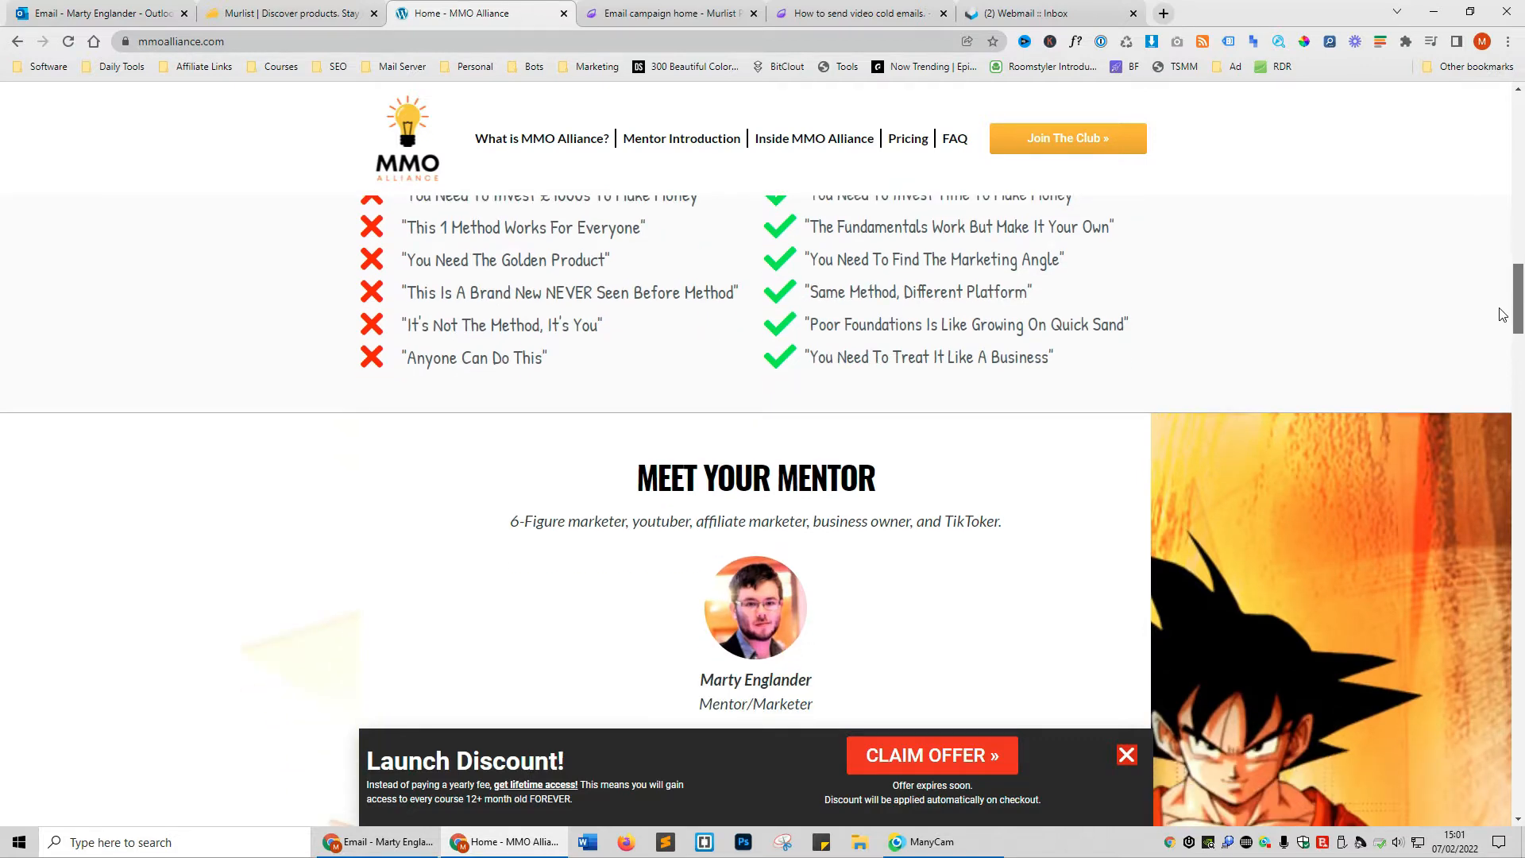
pyautogui.click(715, 13)
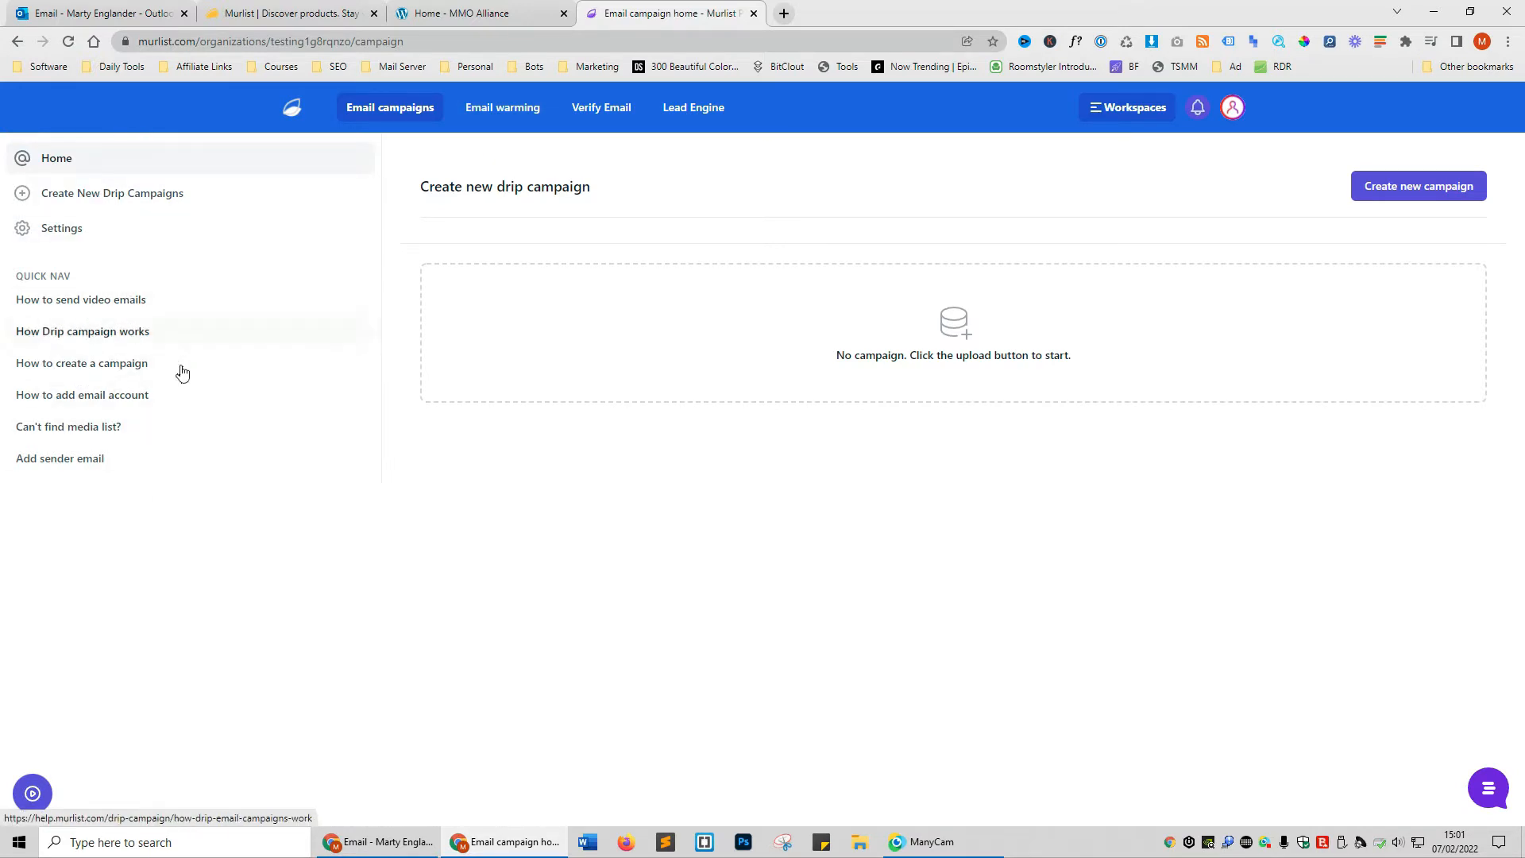
pyautogui.click(77, 301)
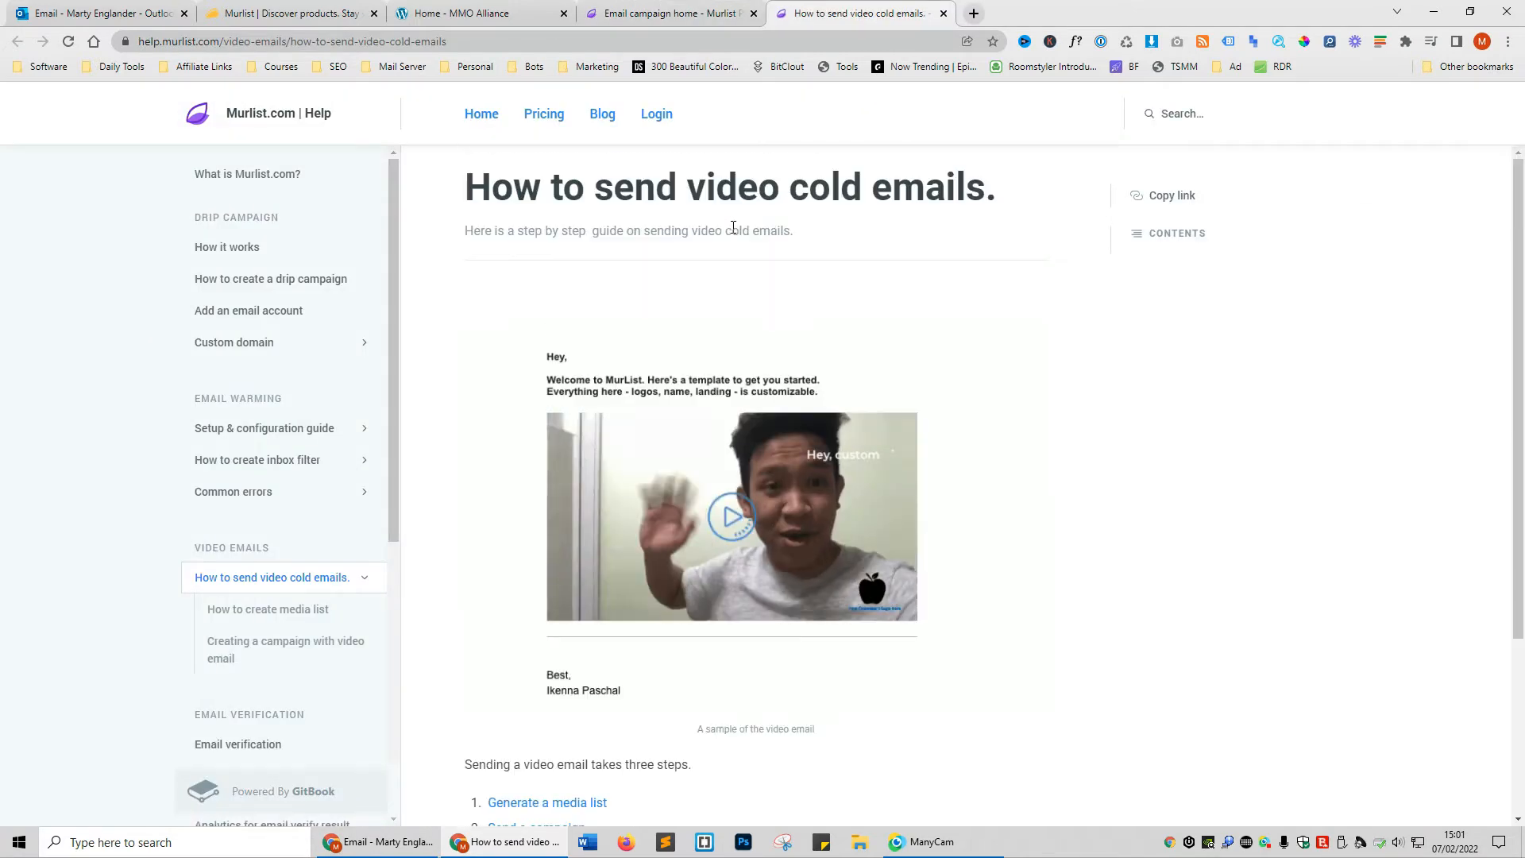
pyautogui.scroll(-3, 658, 321)
pyautogui.hotkey('ctrl', 'w')
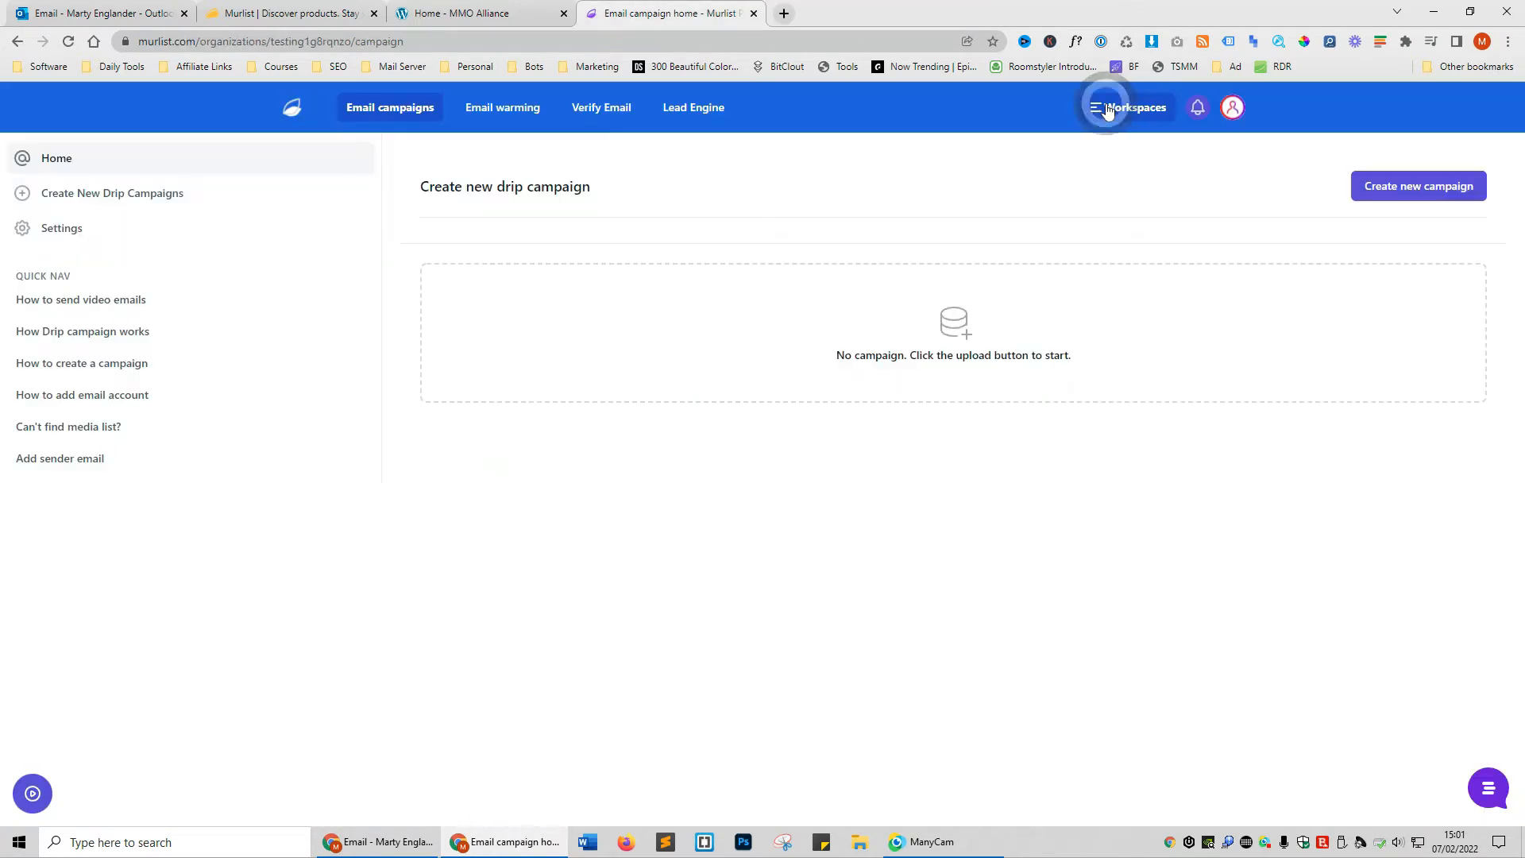
# Create a new workspace named Marketing with the description "only marketing emails"
pyautogui.click(1108, 110)
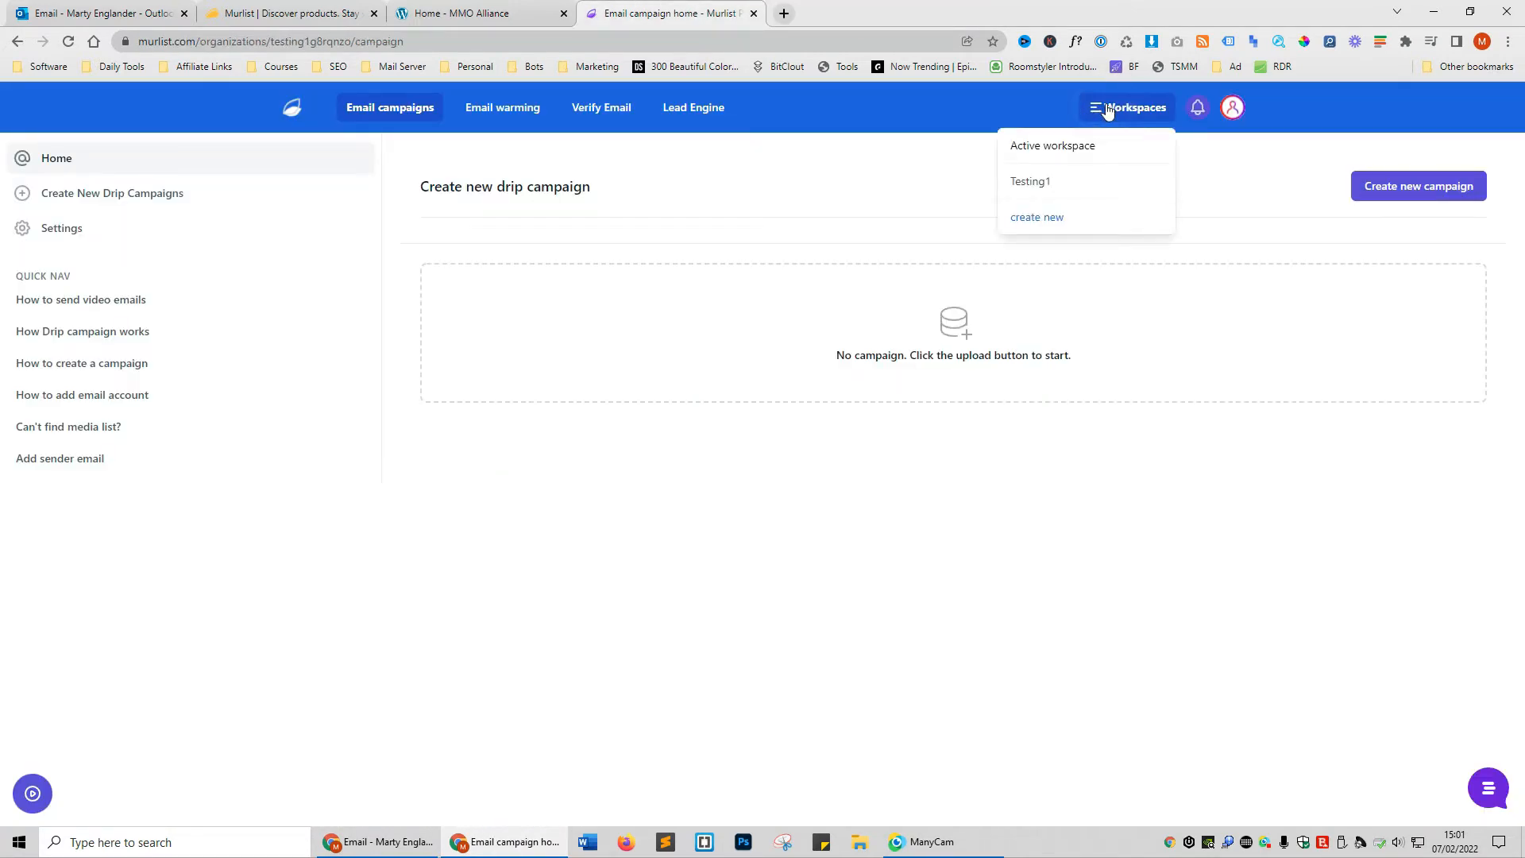
pyautogui.click(1052, 226)
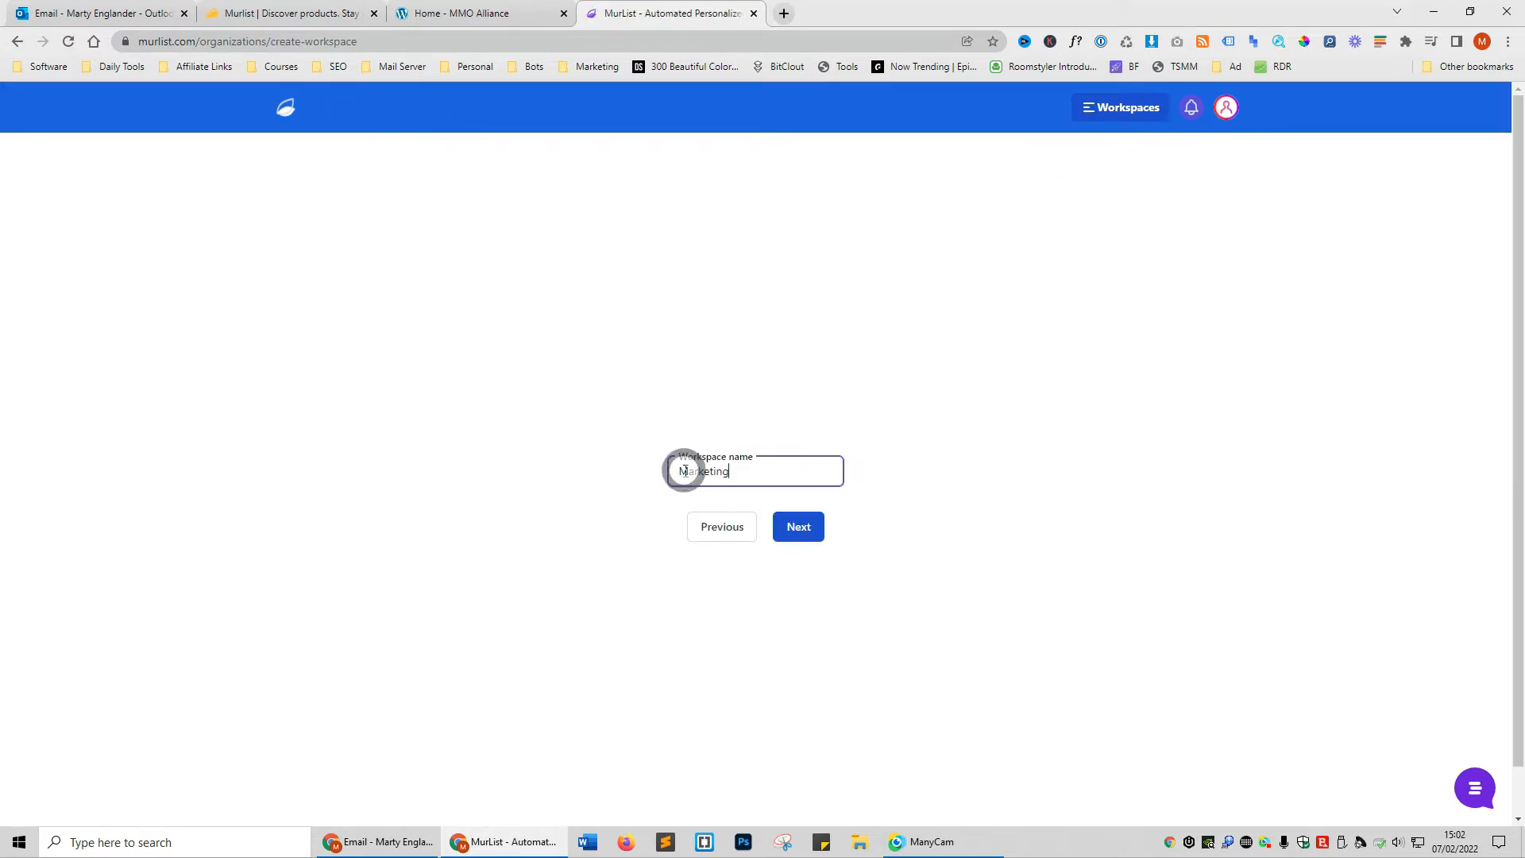
pyautogui.doubleClick(686, 472)
pyautogui.click(799, 532)
pyautogui.click(724, 474)
pyautogui.write('only marketing emails')
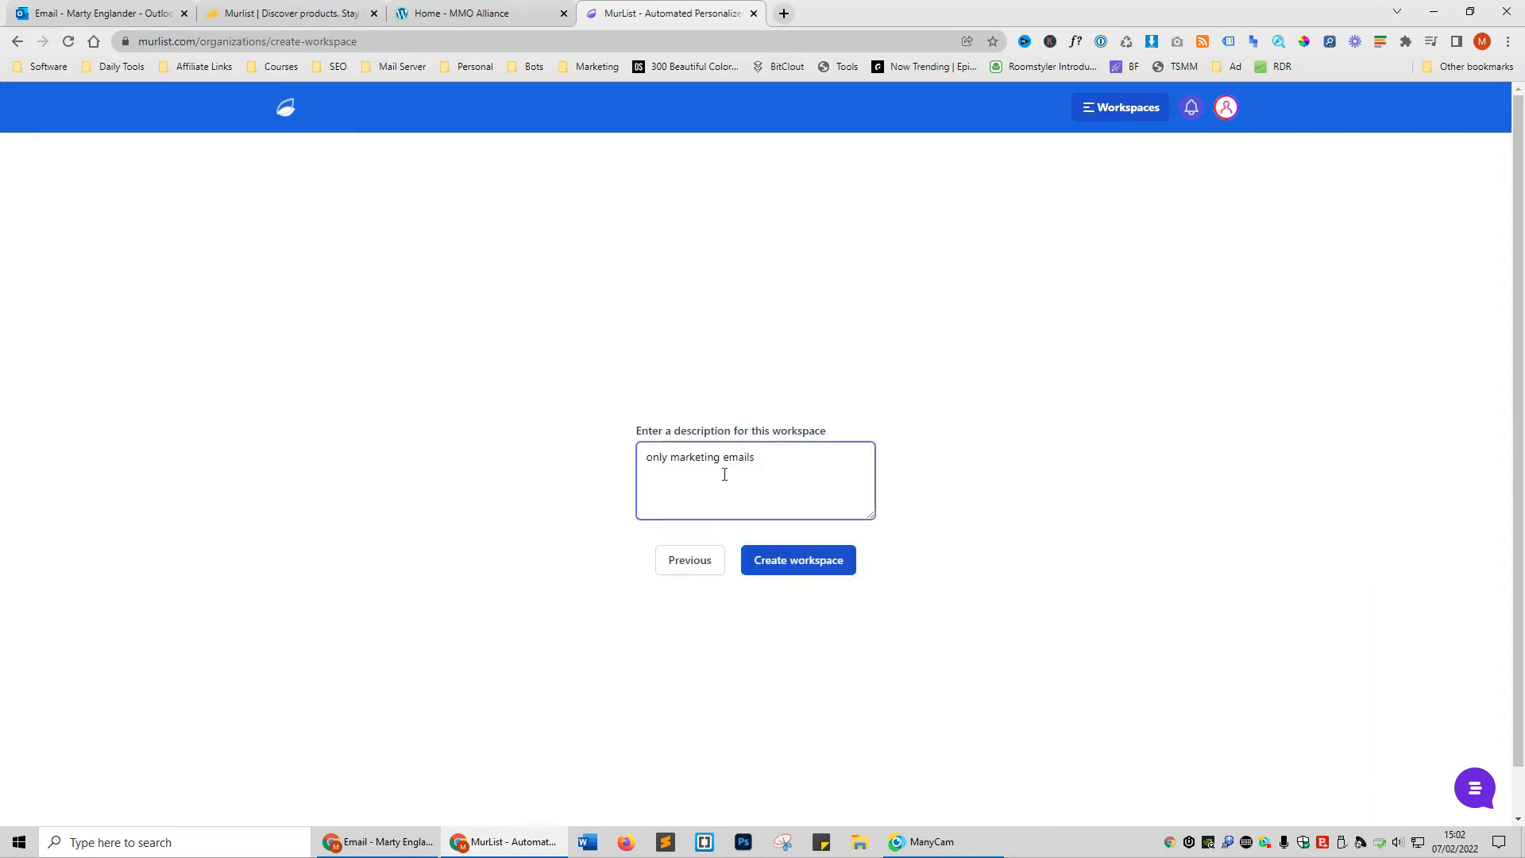
pyautogui.click(814, 561)
# Switch back to the Testing1 workspace and start a new drip campaign named test2
pyautogui.click(1126, 107)
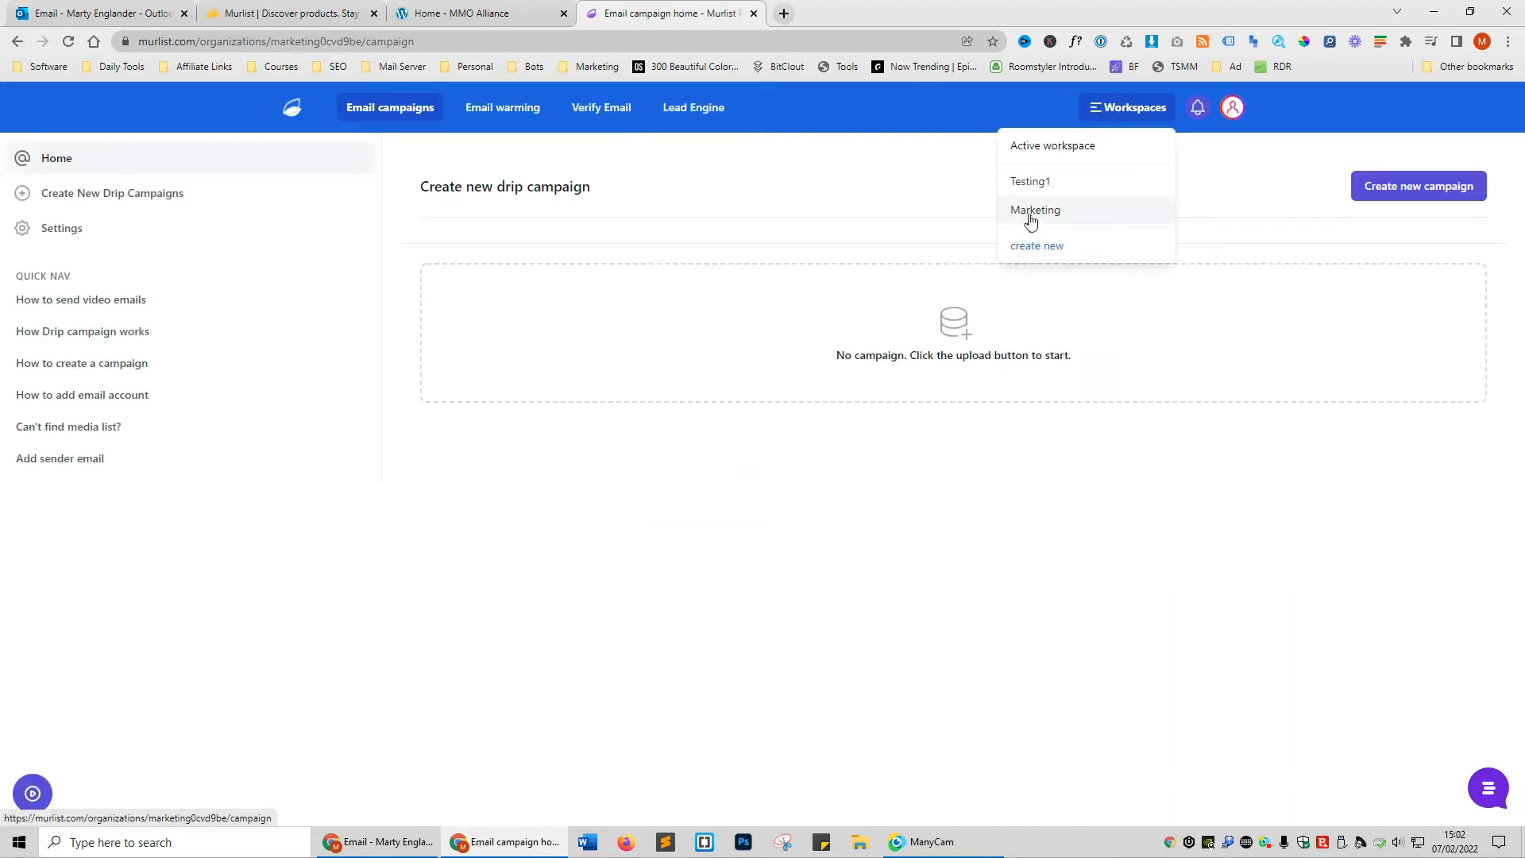
pyautogui.click(1069, 181)
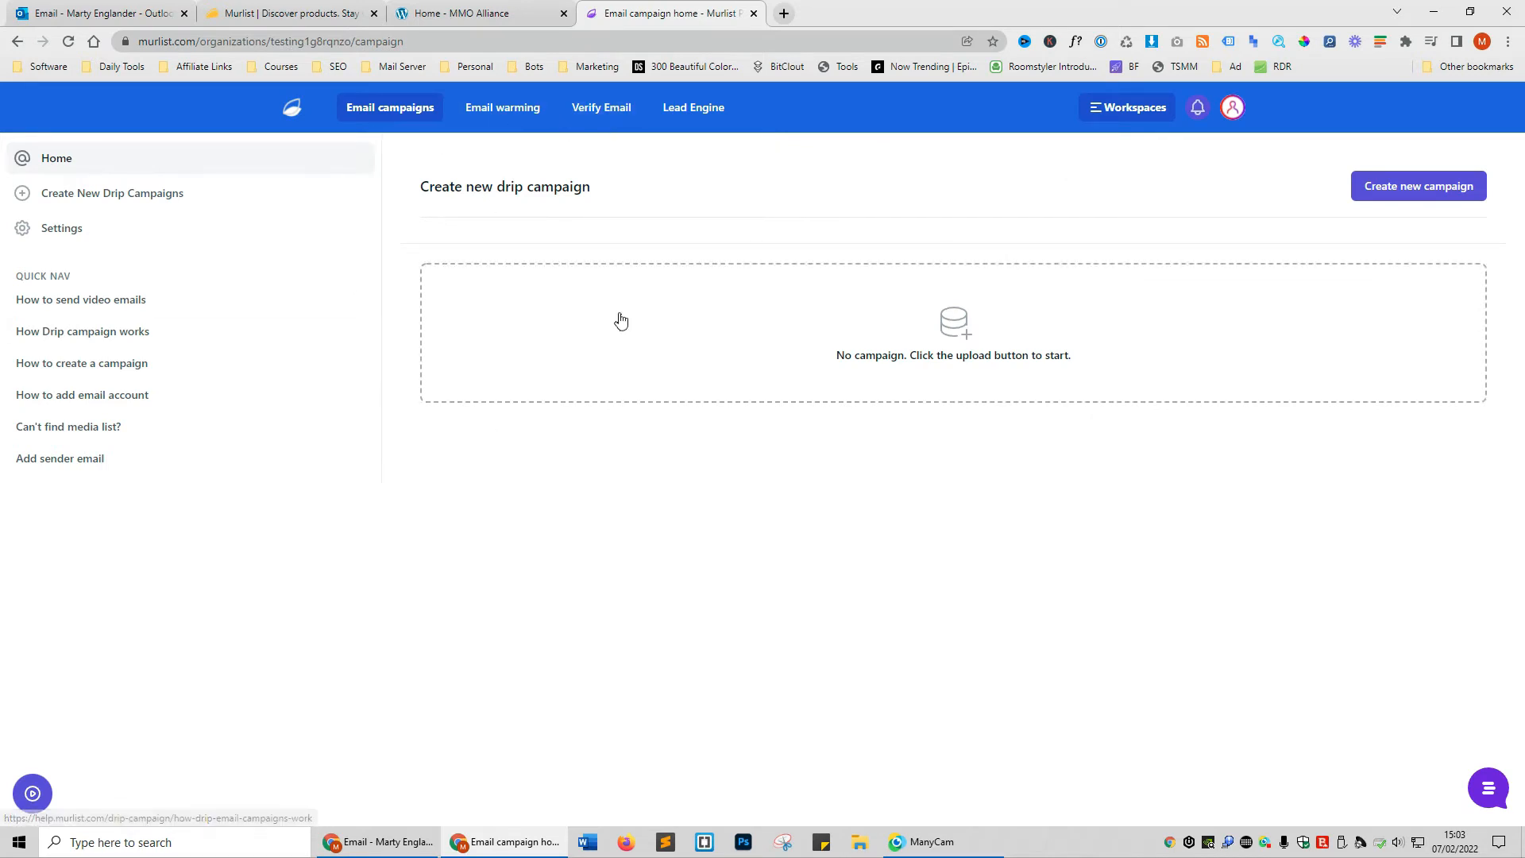
pyautogui.click(1419, 190)
pyautogui.click(528, 222)
pyautogui.write('test2')
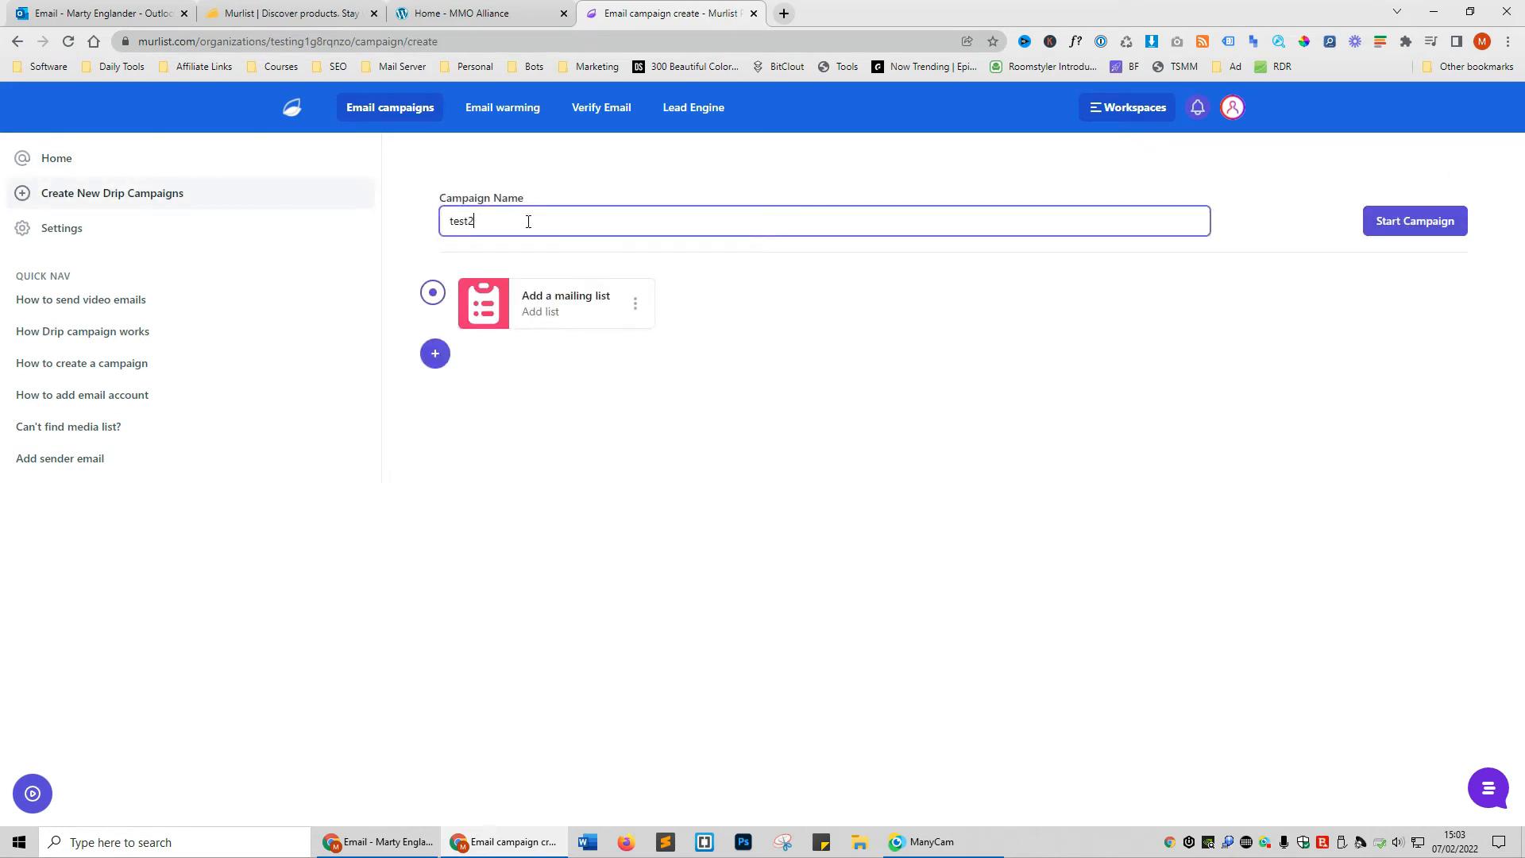
# Assign the existing email list 1 as the campaign's mailing list
pyautogui.click(544, 297)
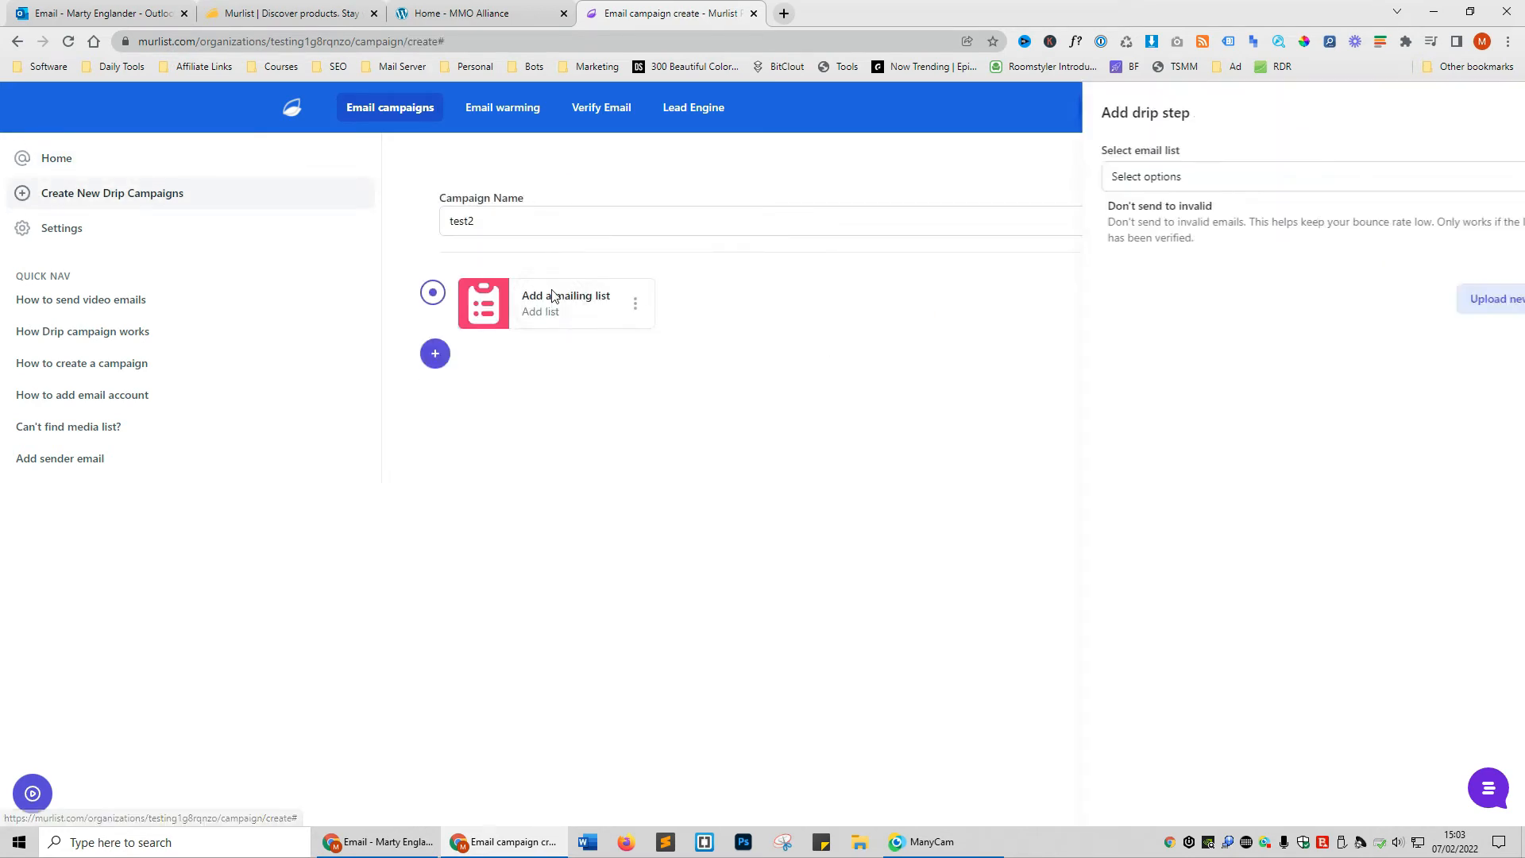
pyautogui.click(1114, 185)
pyautogui.click(1031, 212)
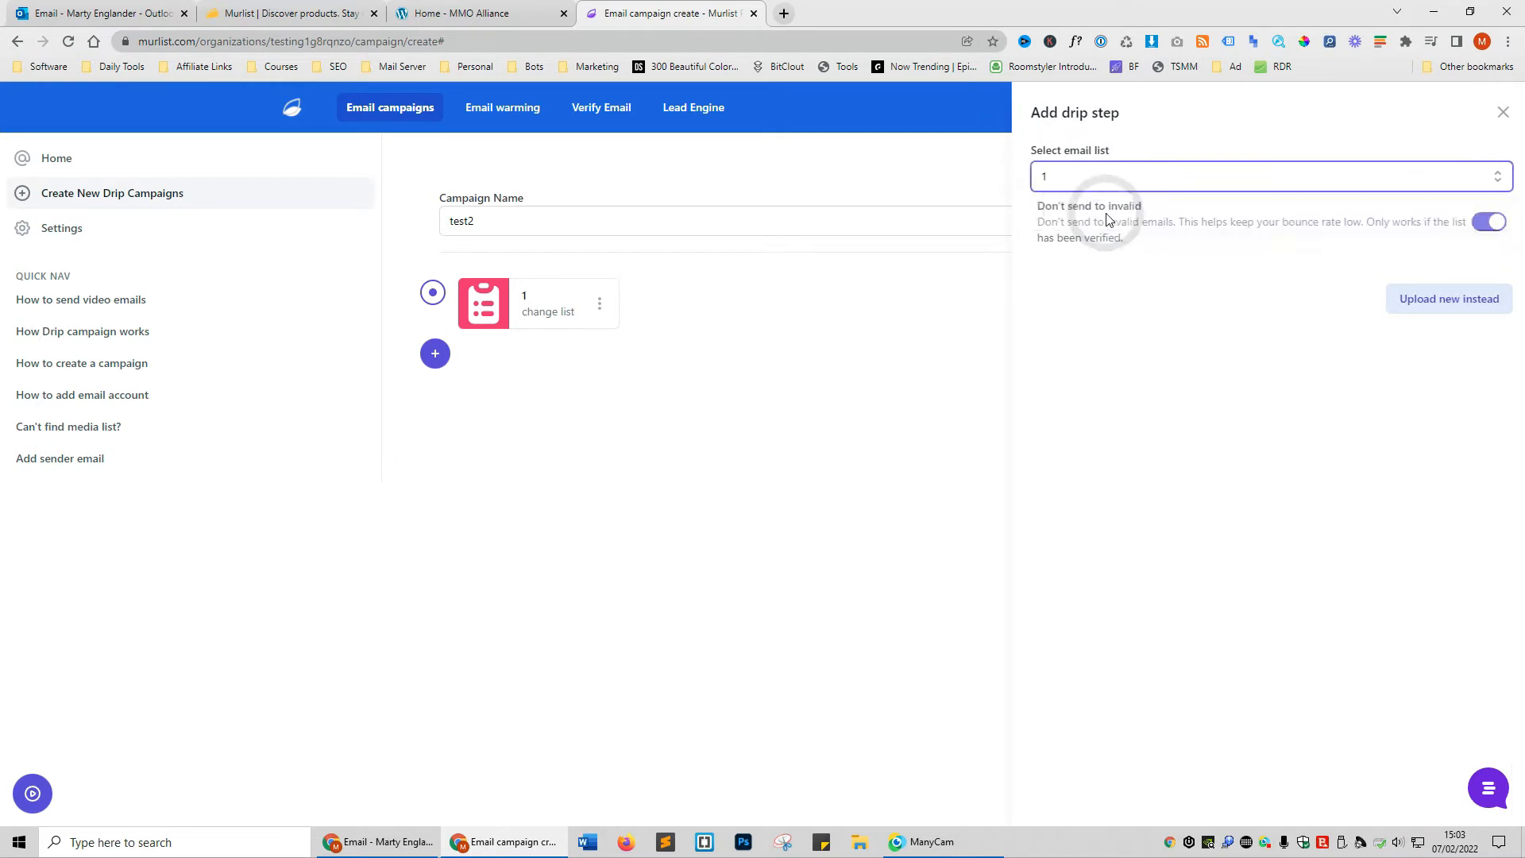
# Add a delay step after the mailing list, and delete it from the campaign
pyautogui.click(436, 355)
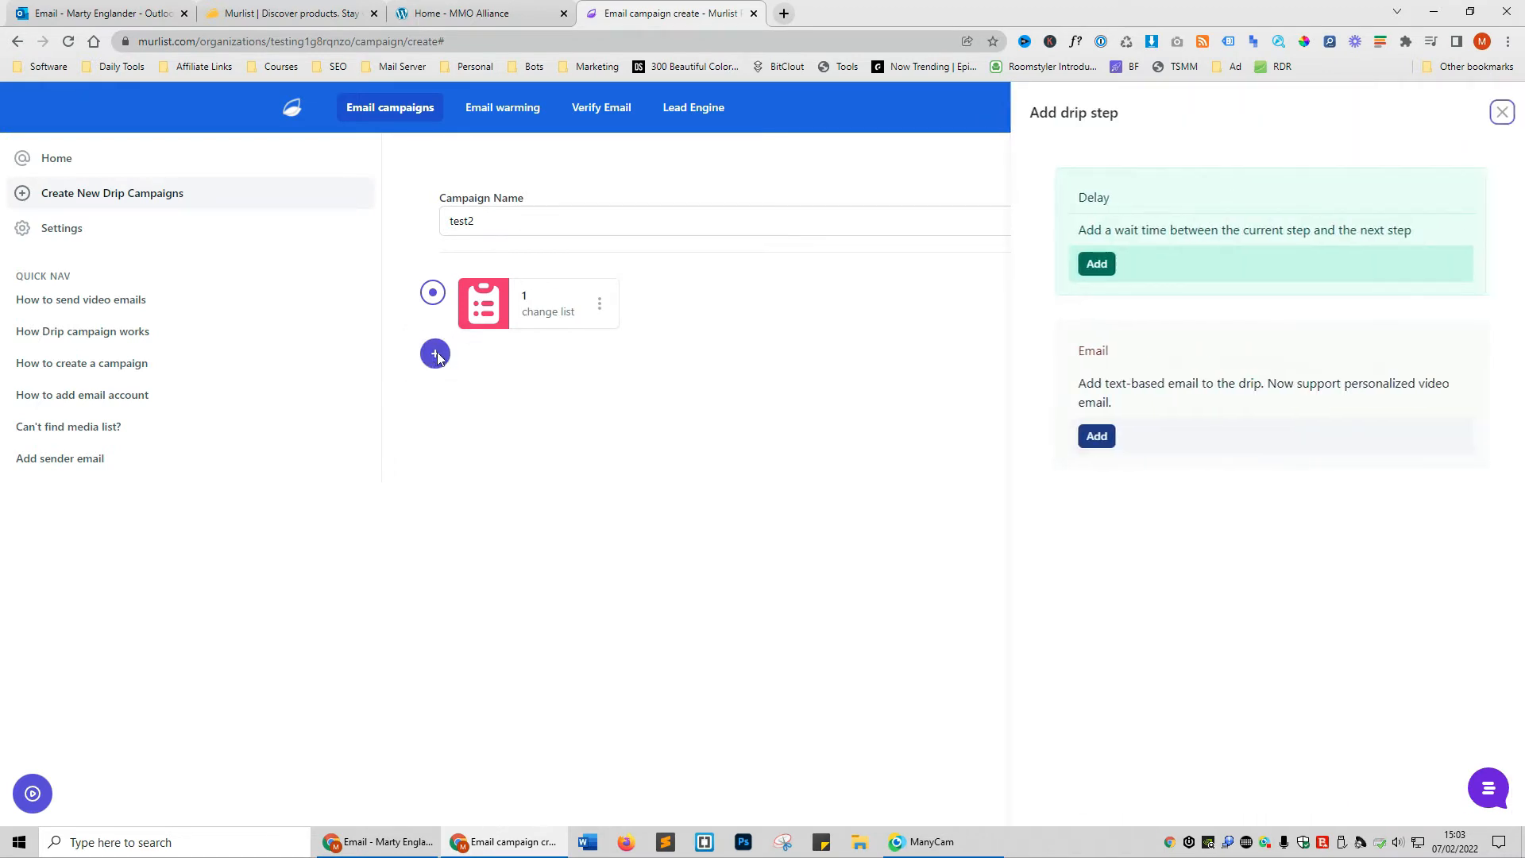
pyautogui.click(1076, 264)
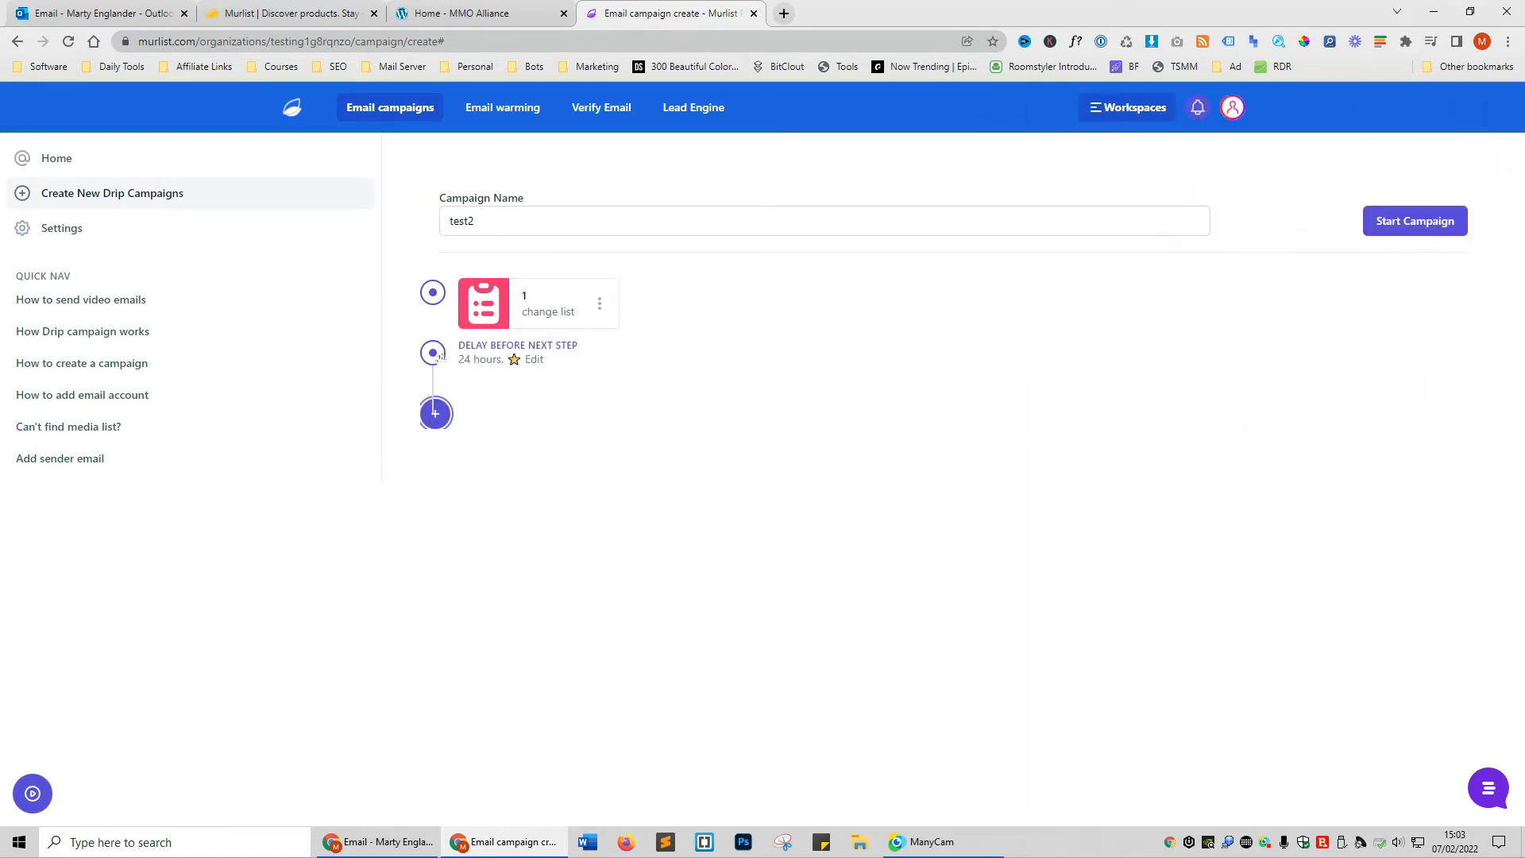
pyautogui.click(433, 353)
pyautogui.click(1464, 176)
pyautogui.click(1198, 191)
pyautogui.moveTo(1199, 198); pyautogui.dragTo(1066, 186)
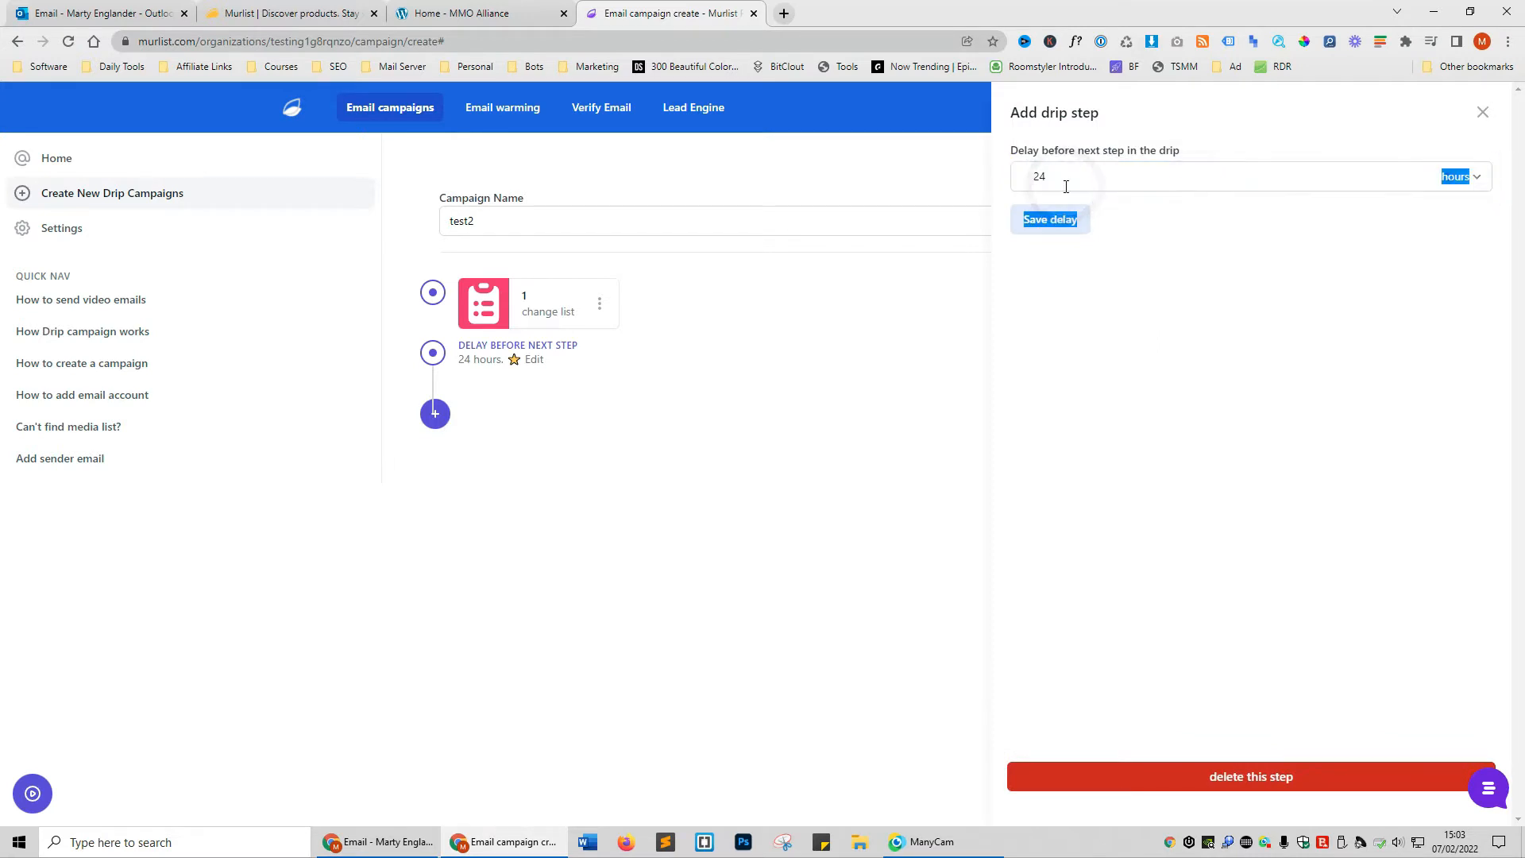
pyautogui.click(1232, 777)
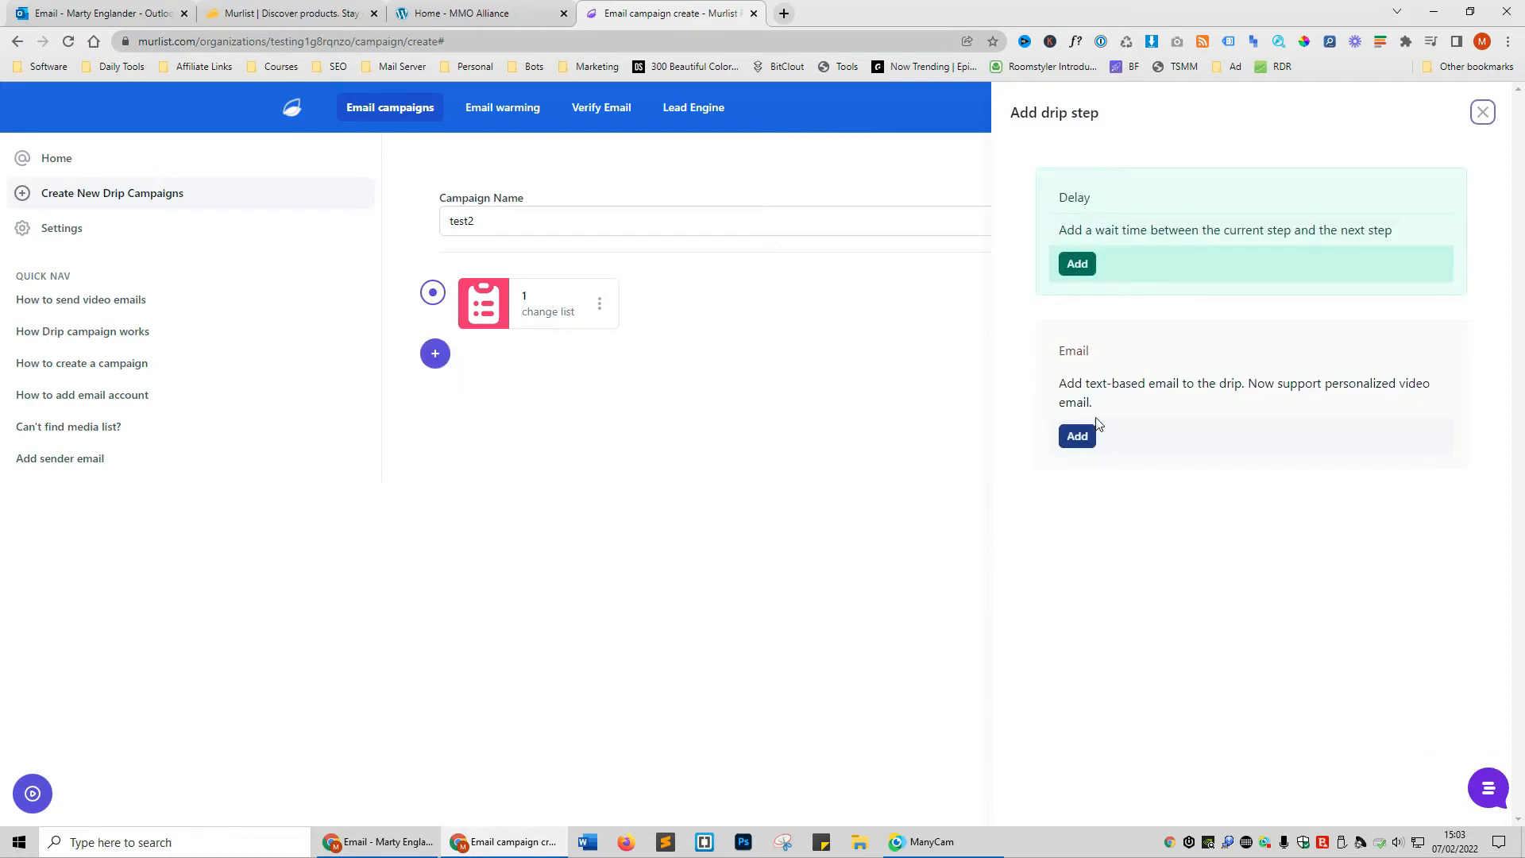
# Add an email step with subject "hello" and body "how are you," followed by the first name personalization field
pyautogui.click(1077, 437)
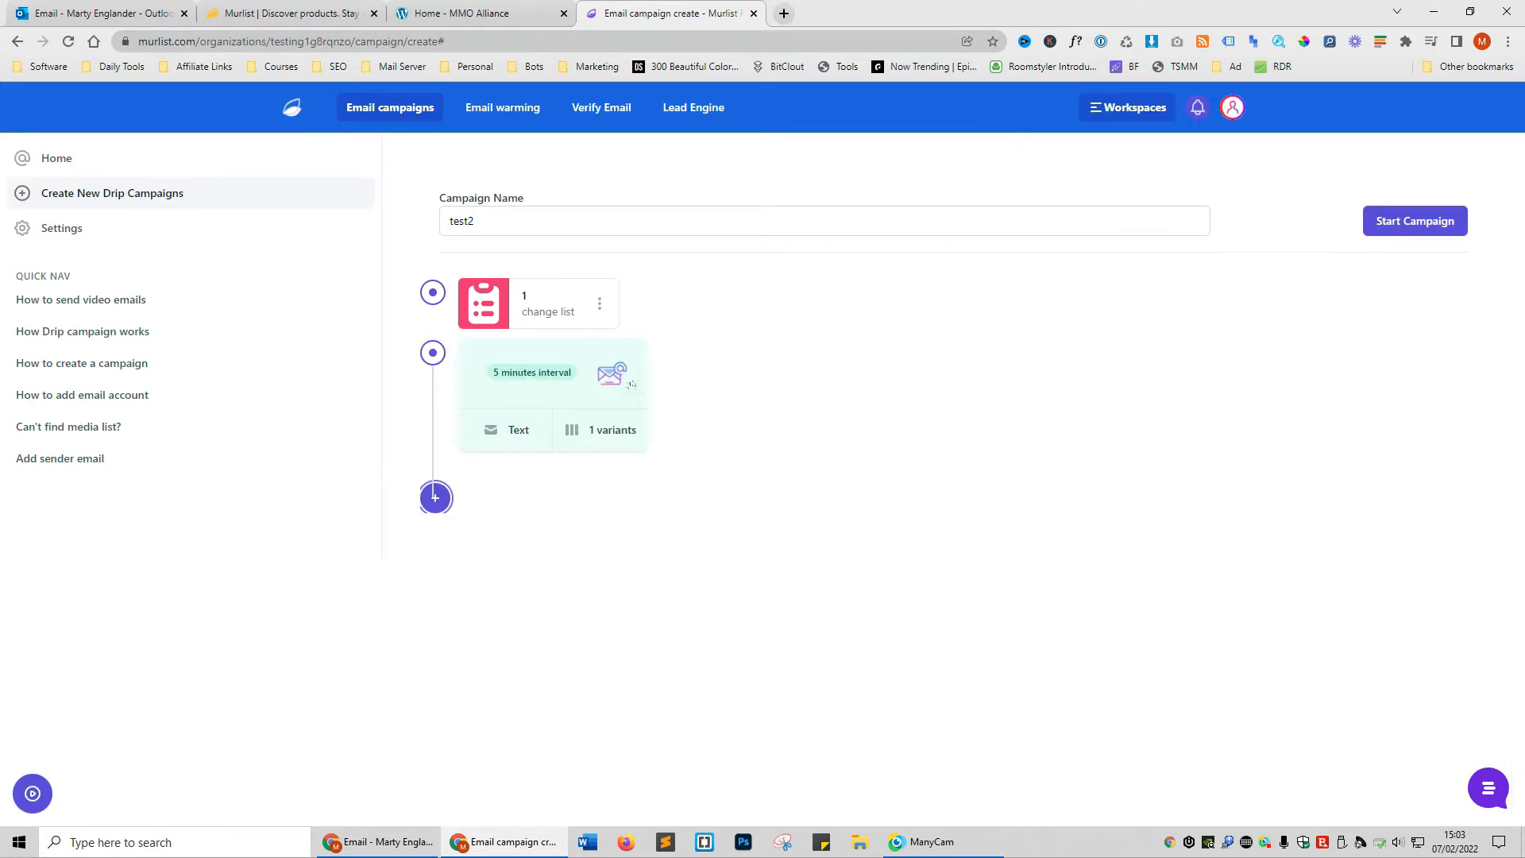
pyautogui.click(569, 445)
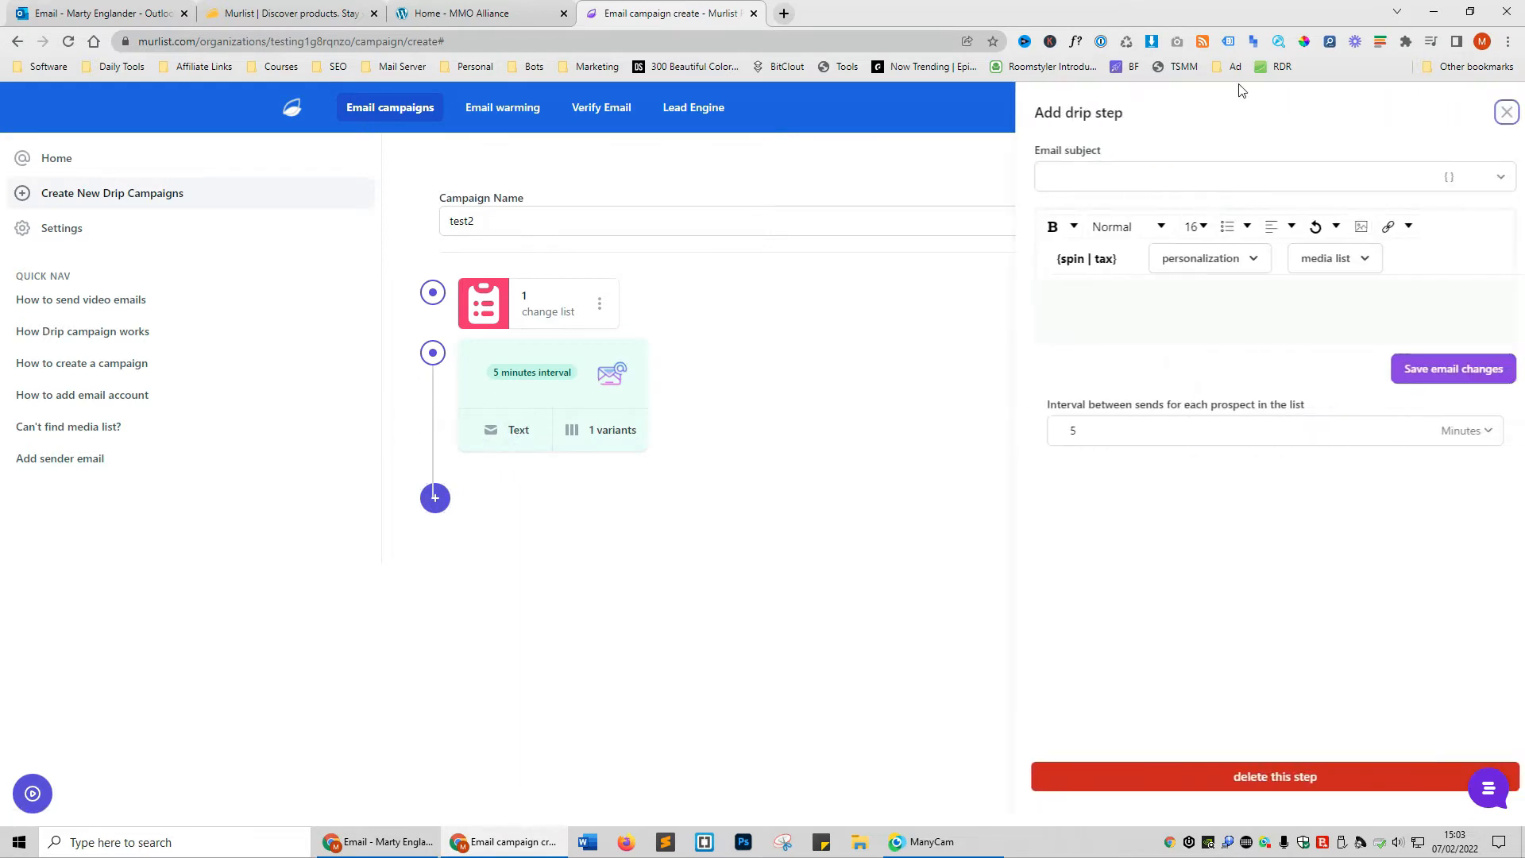
pyautogui.click(1167, 178)
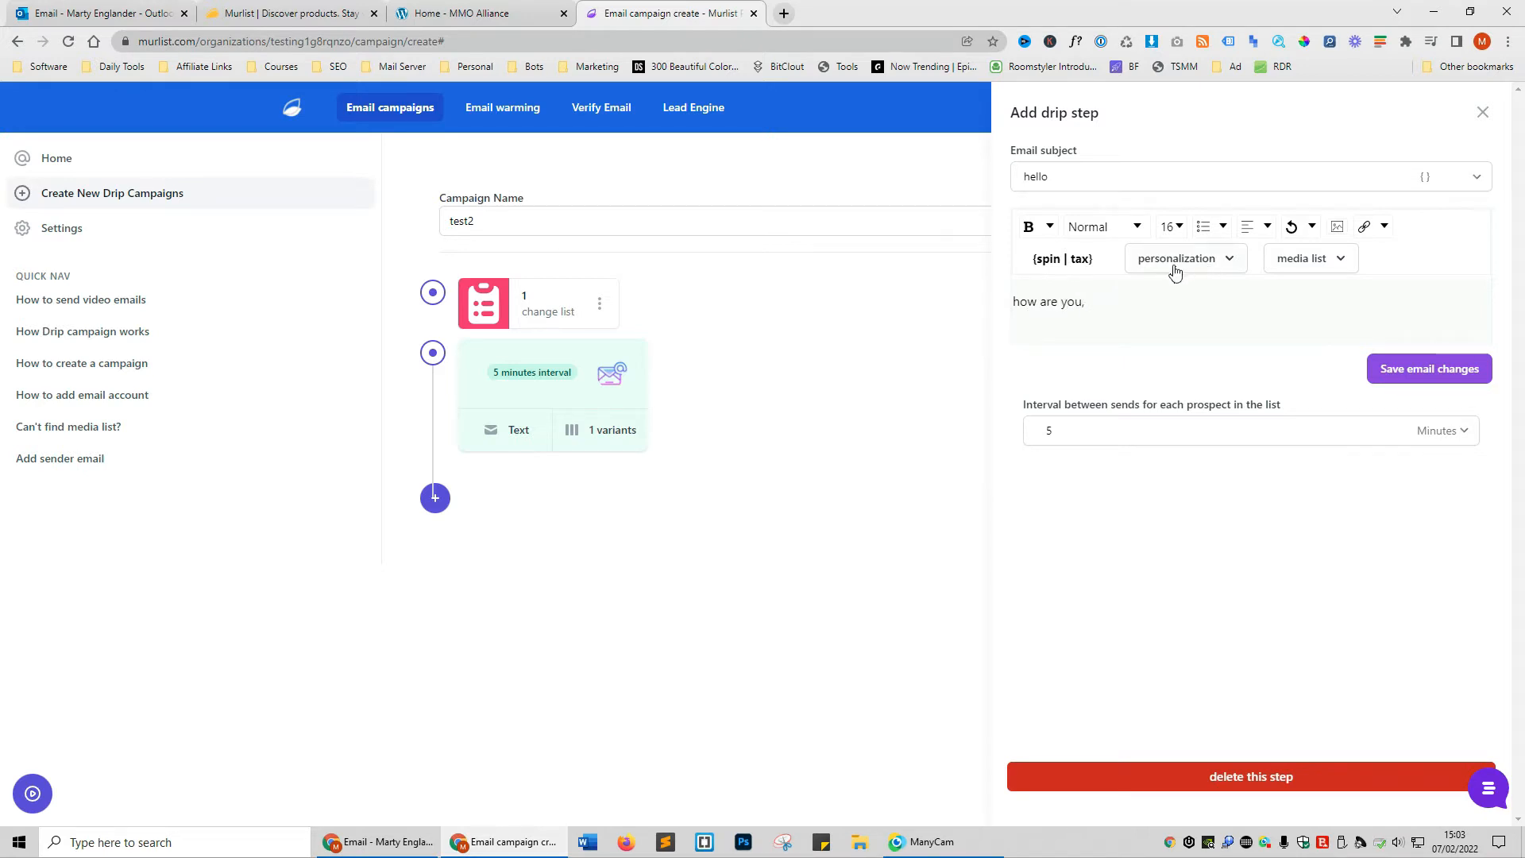
pyautogui.click(1189, 260)
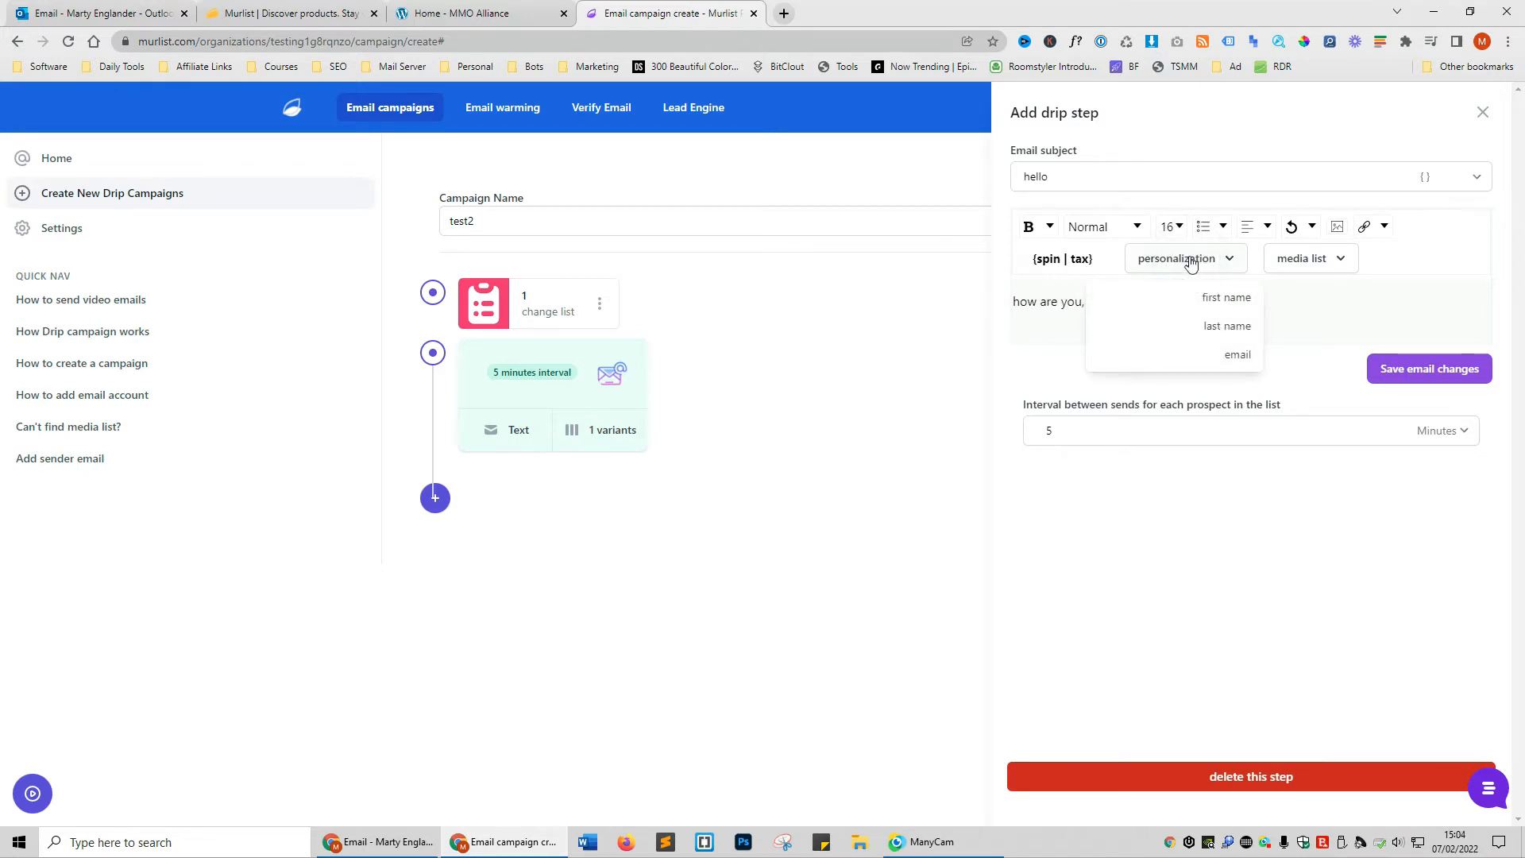
pyautogui.click(1222, 295)
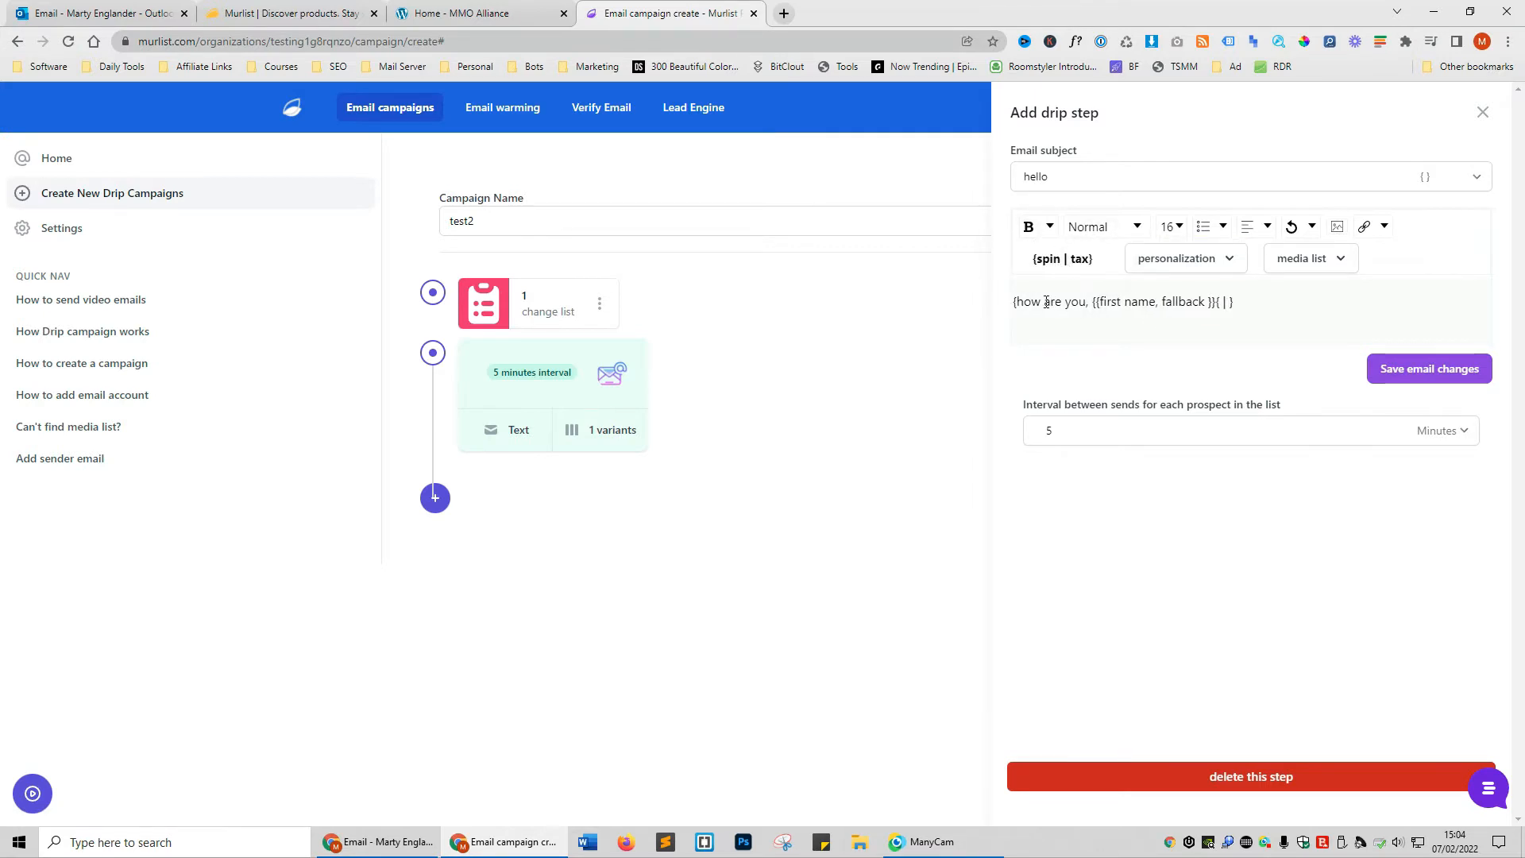
# Turn the greeting into spintax alternating "how are you" and "you good bro", and remove the empty spintax placeholder at the end
pyautogui.moveTo(1017, 302); pyautogui.dragTo(1096, 302)
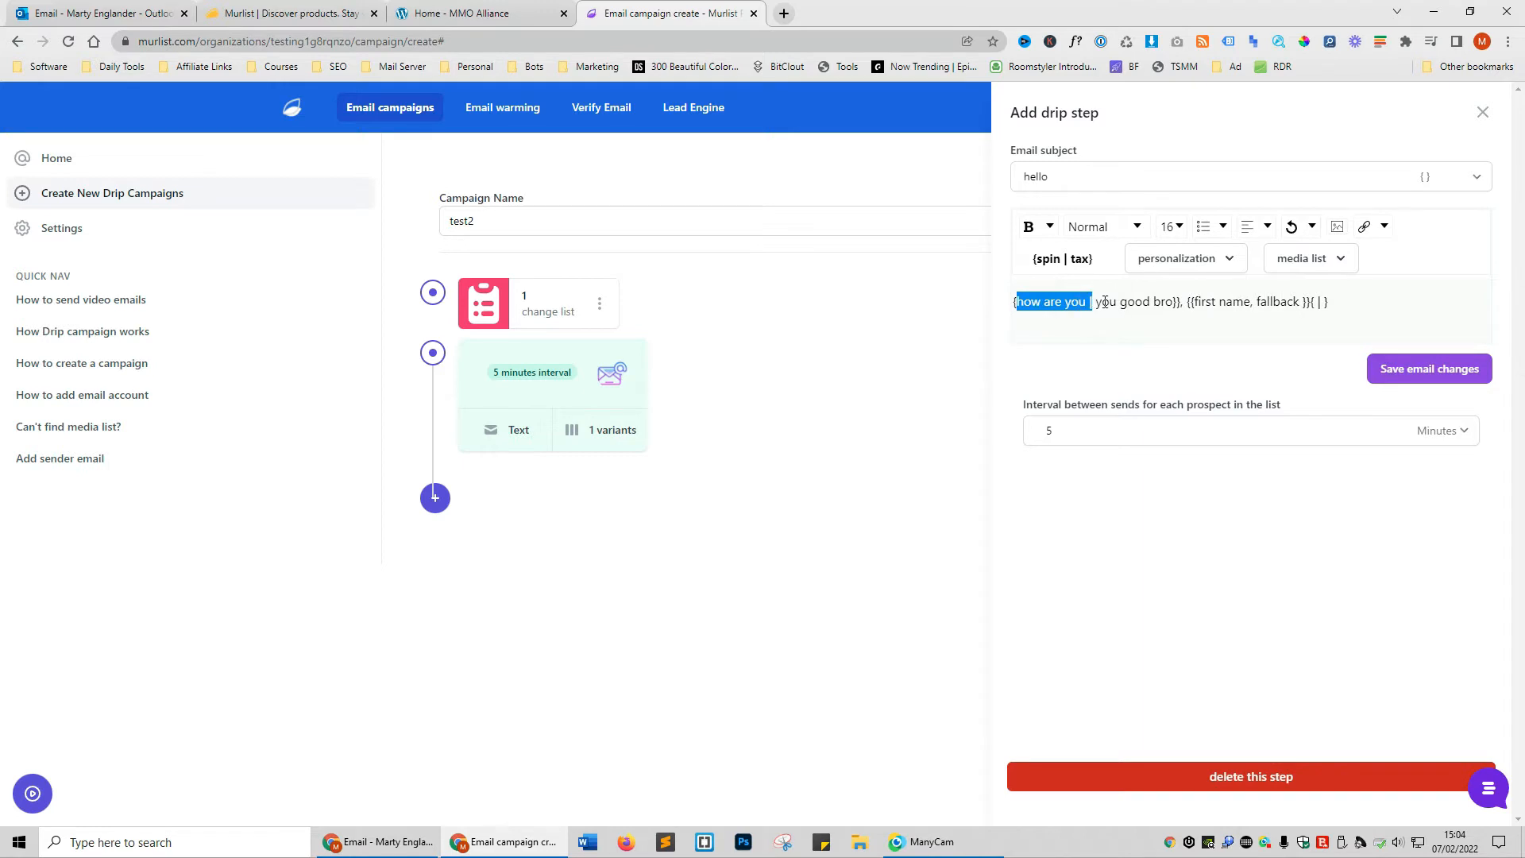
pyautogui.click(1133, 301)
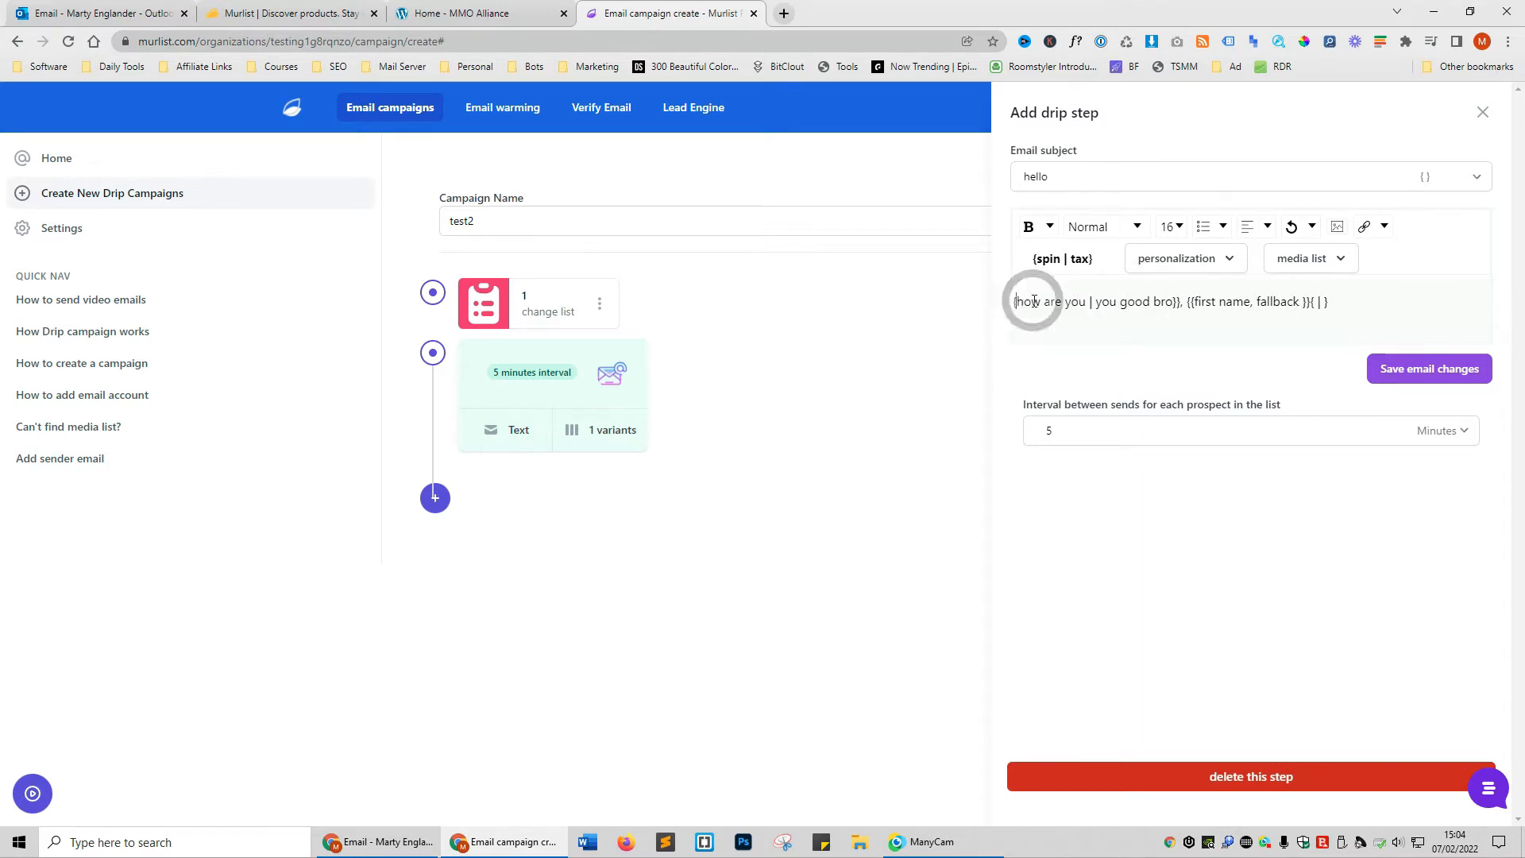
pyautogui.moveTo(1034, 301); pyautogui.dragTo(1099, 301)
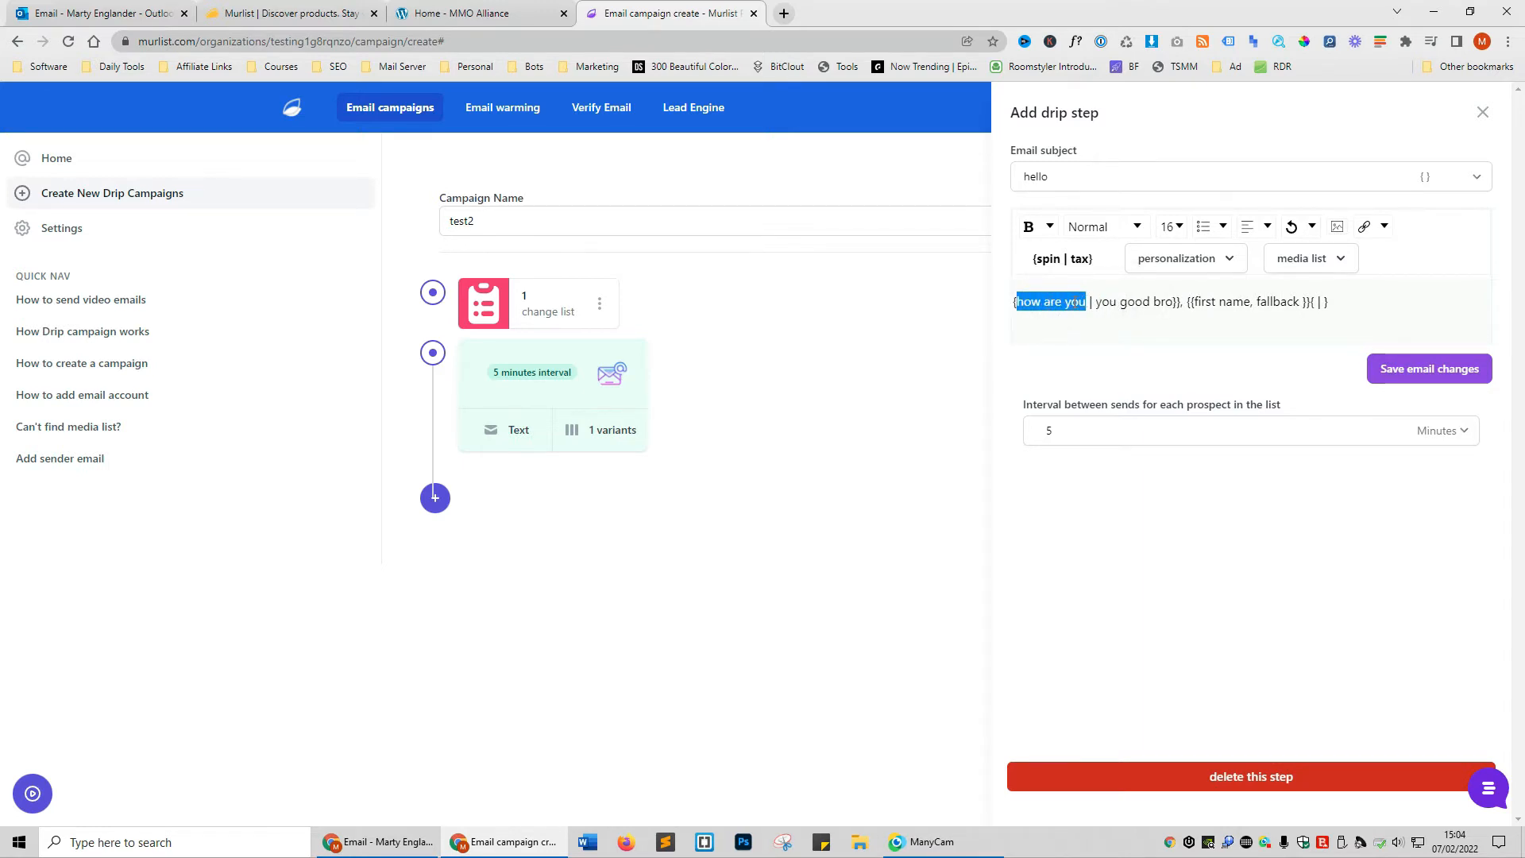
pyautogui.click(1096, 302)
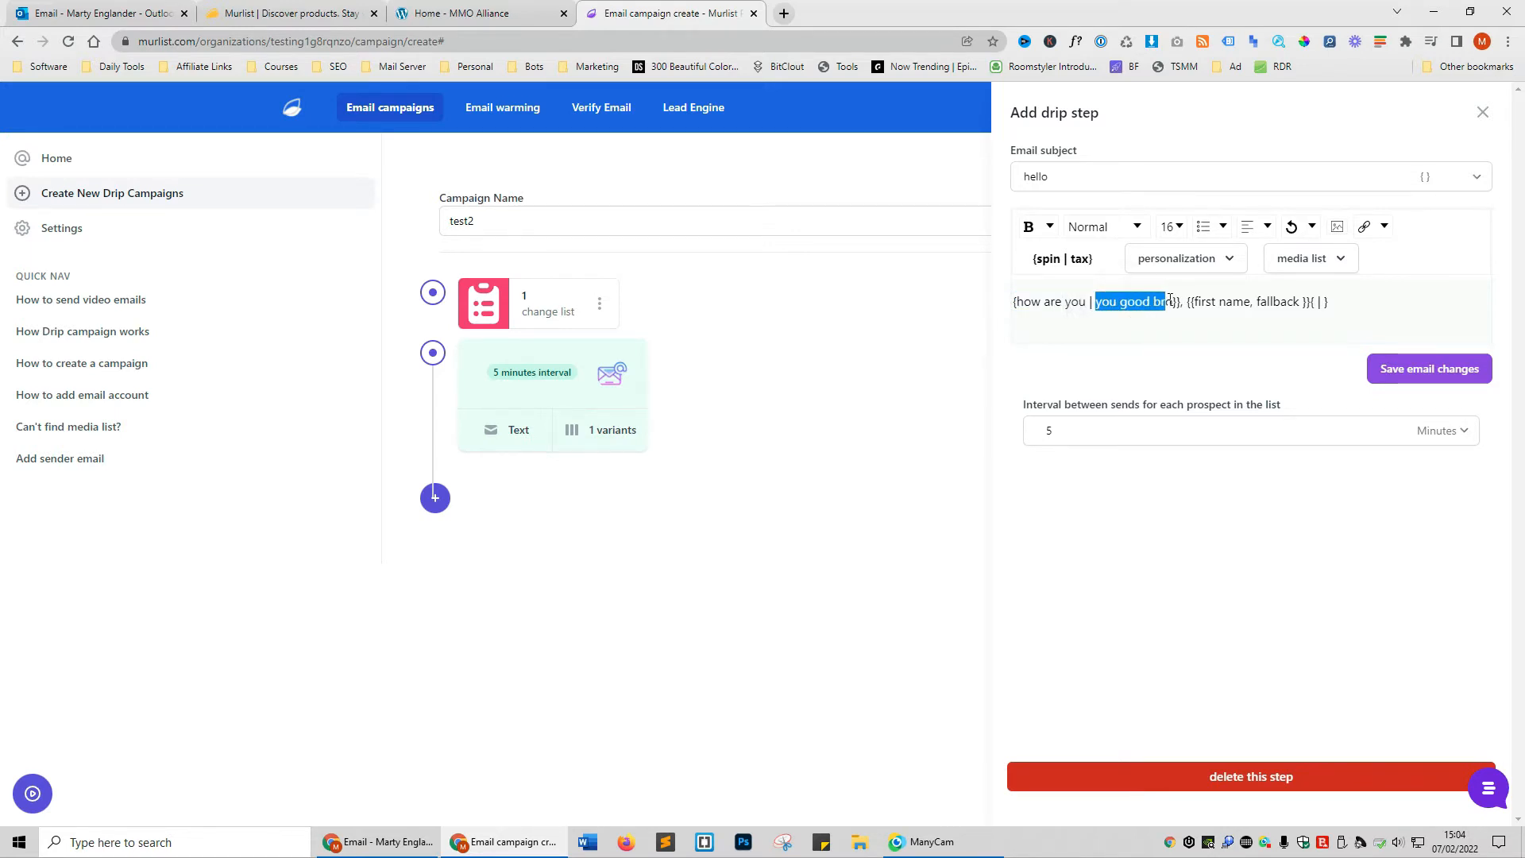
pyautogui.click(1174, 407)
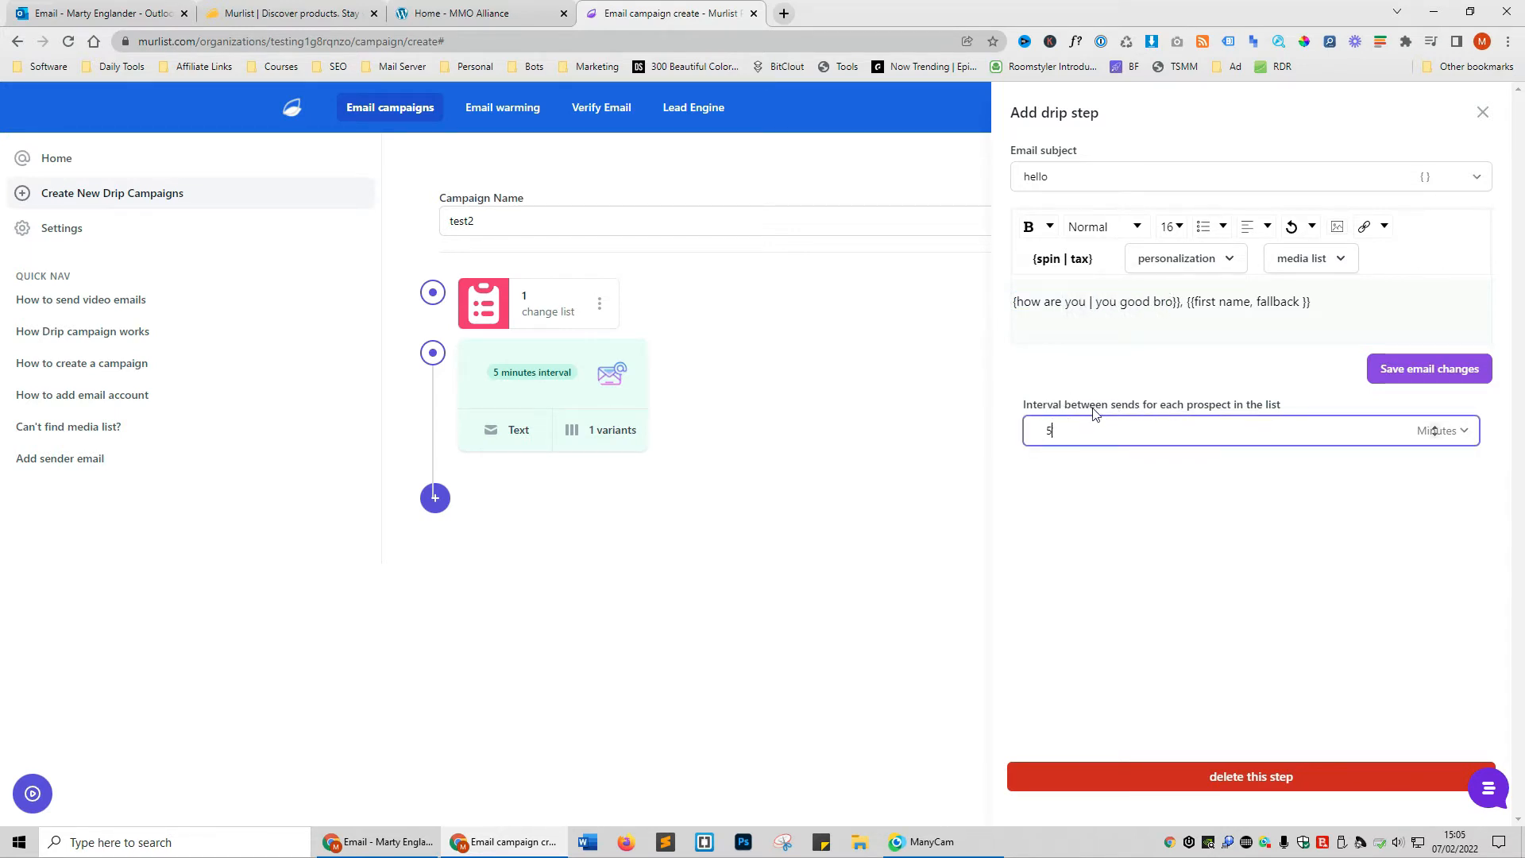
# Check the personalization options for the email subject, and remove the space after "fallback" in the body's first name field
pyautogui.click(1444, 176)
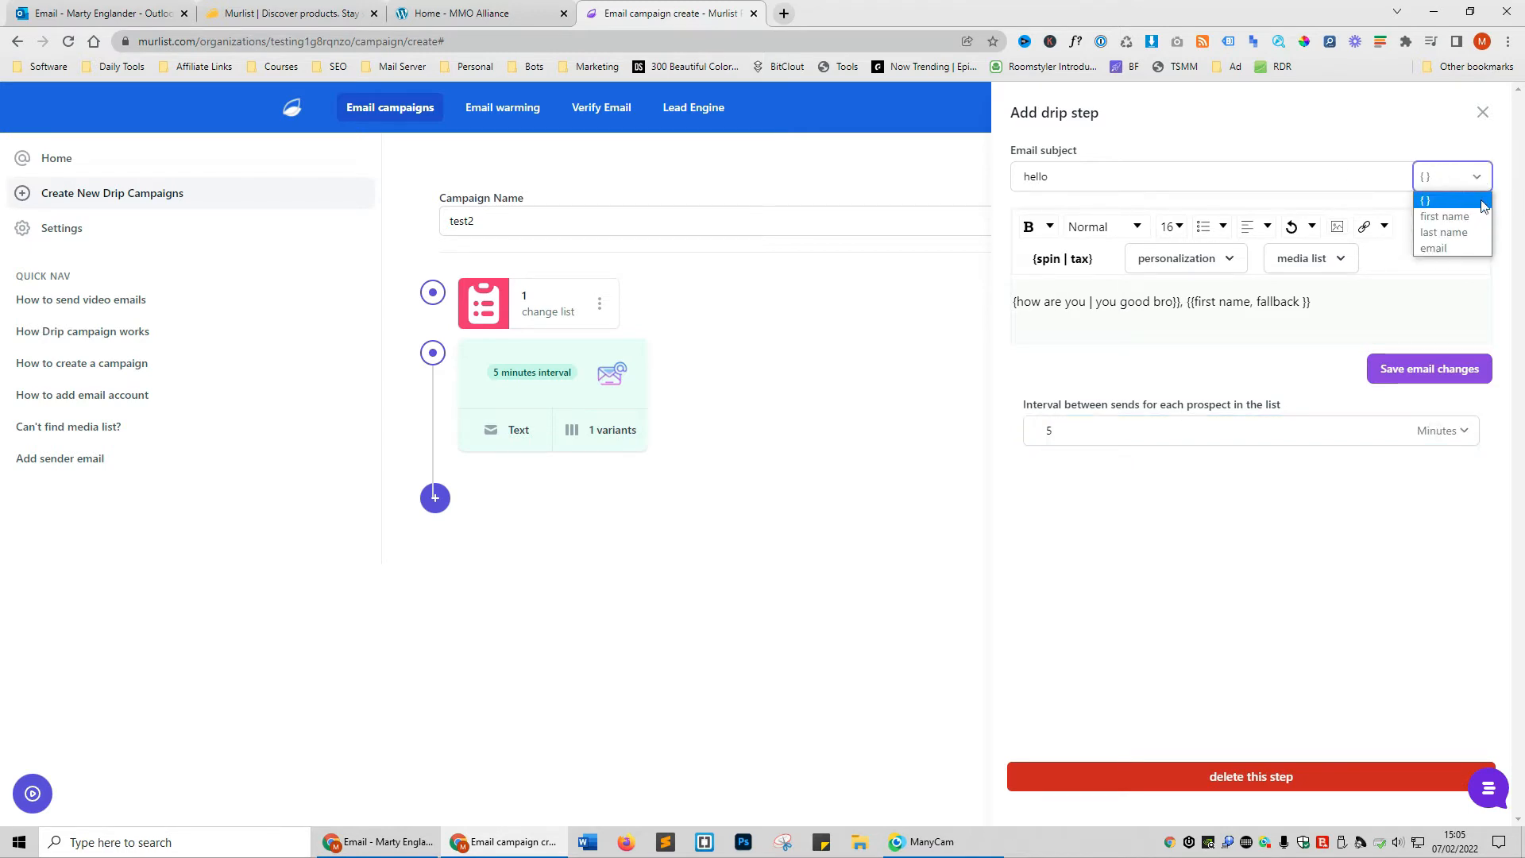
pyautogui.click(1396, 527)
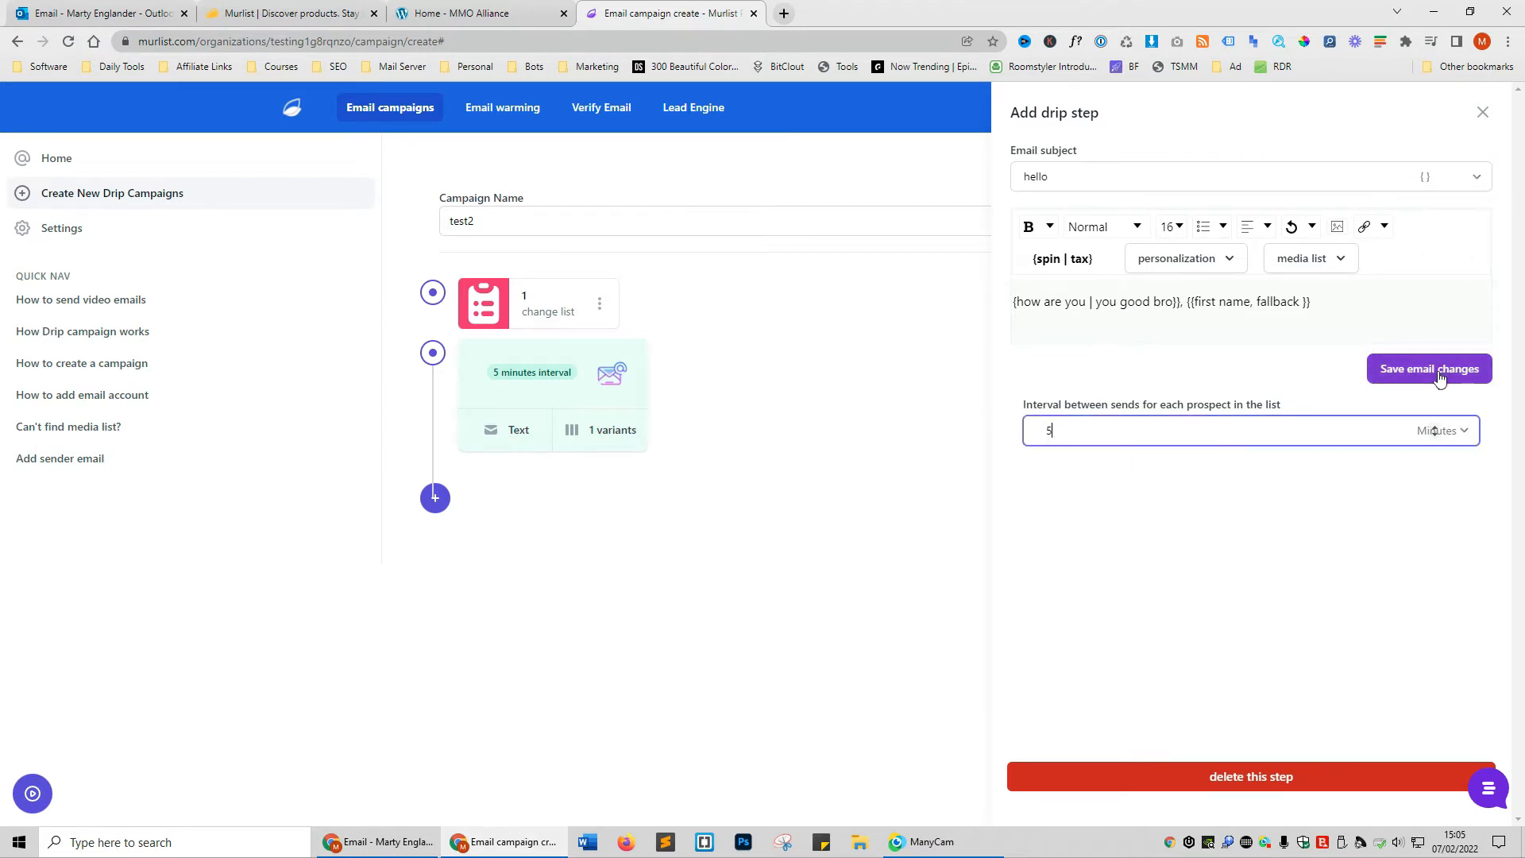
pyautogui.click(1310, 303)
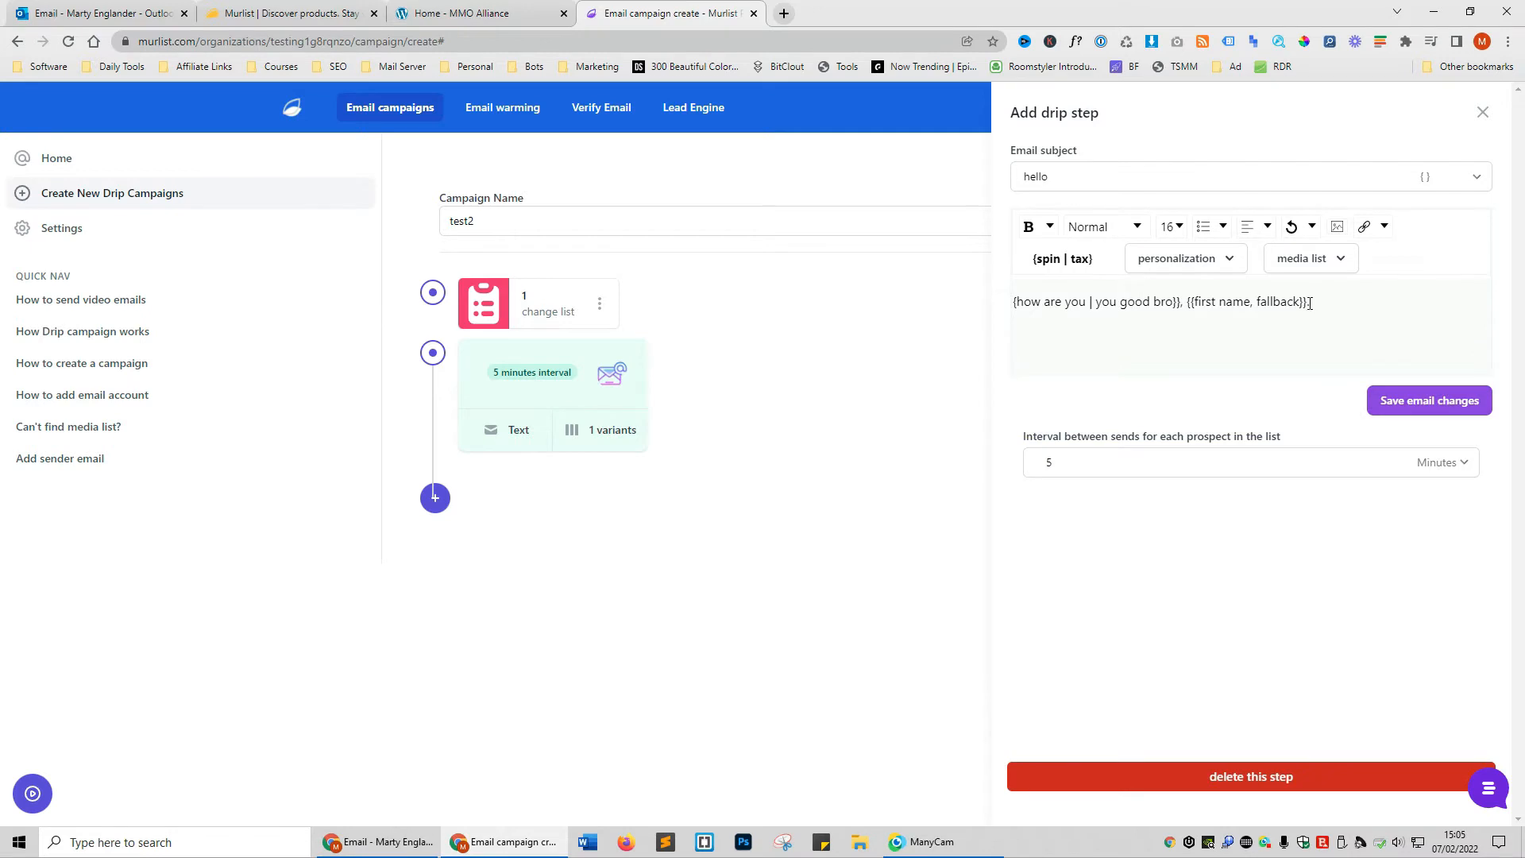
# Start a new media list for the Basic convert template and select email list 1 for it
pyautogui.click(1334, 267)
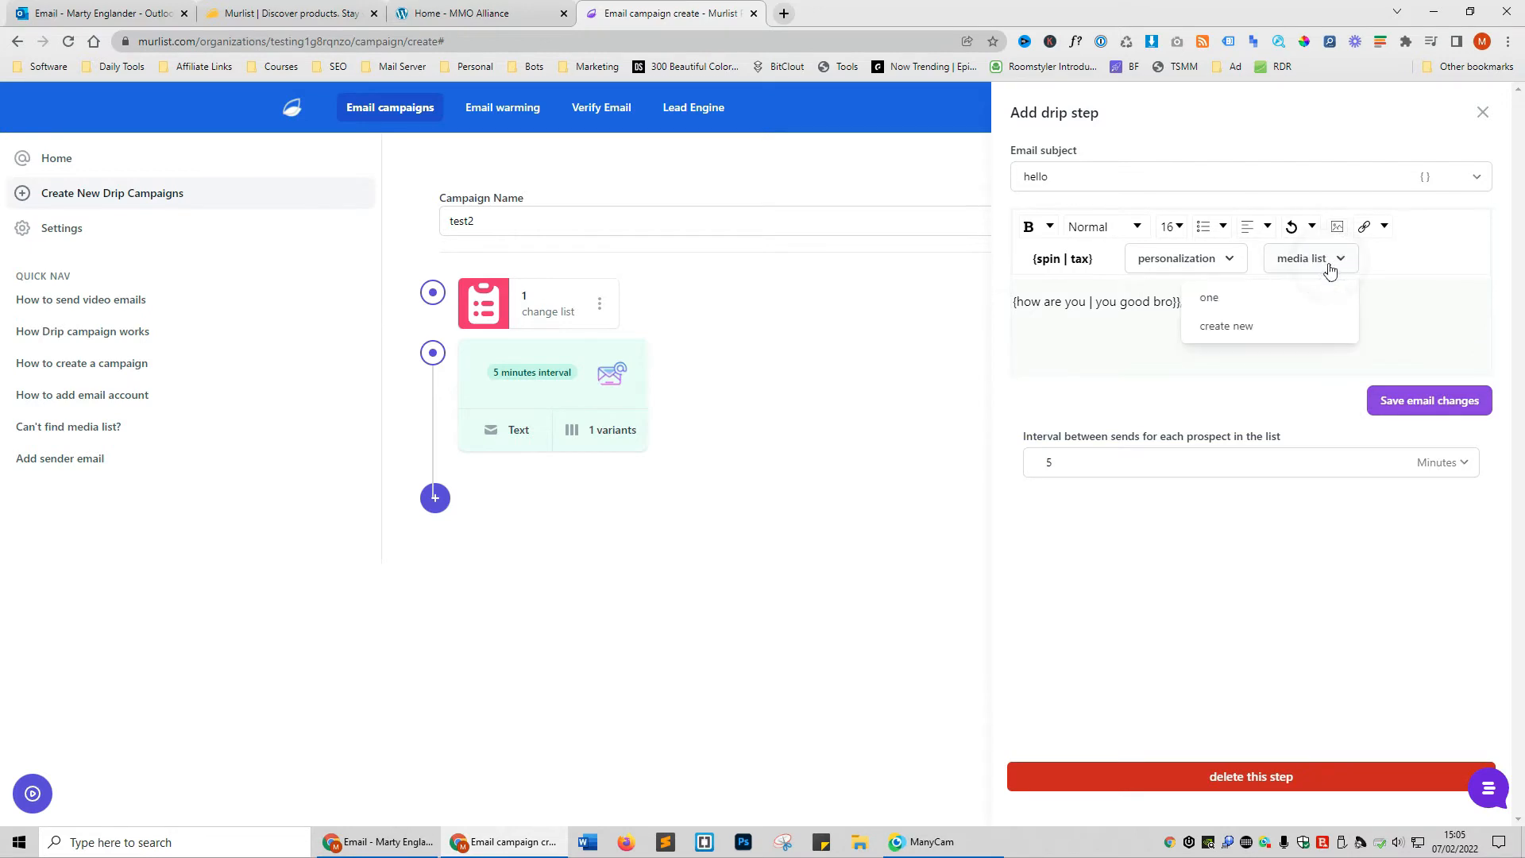
pyautogui.click(1244, 329)
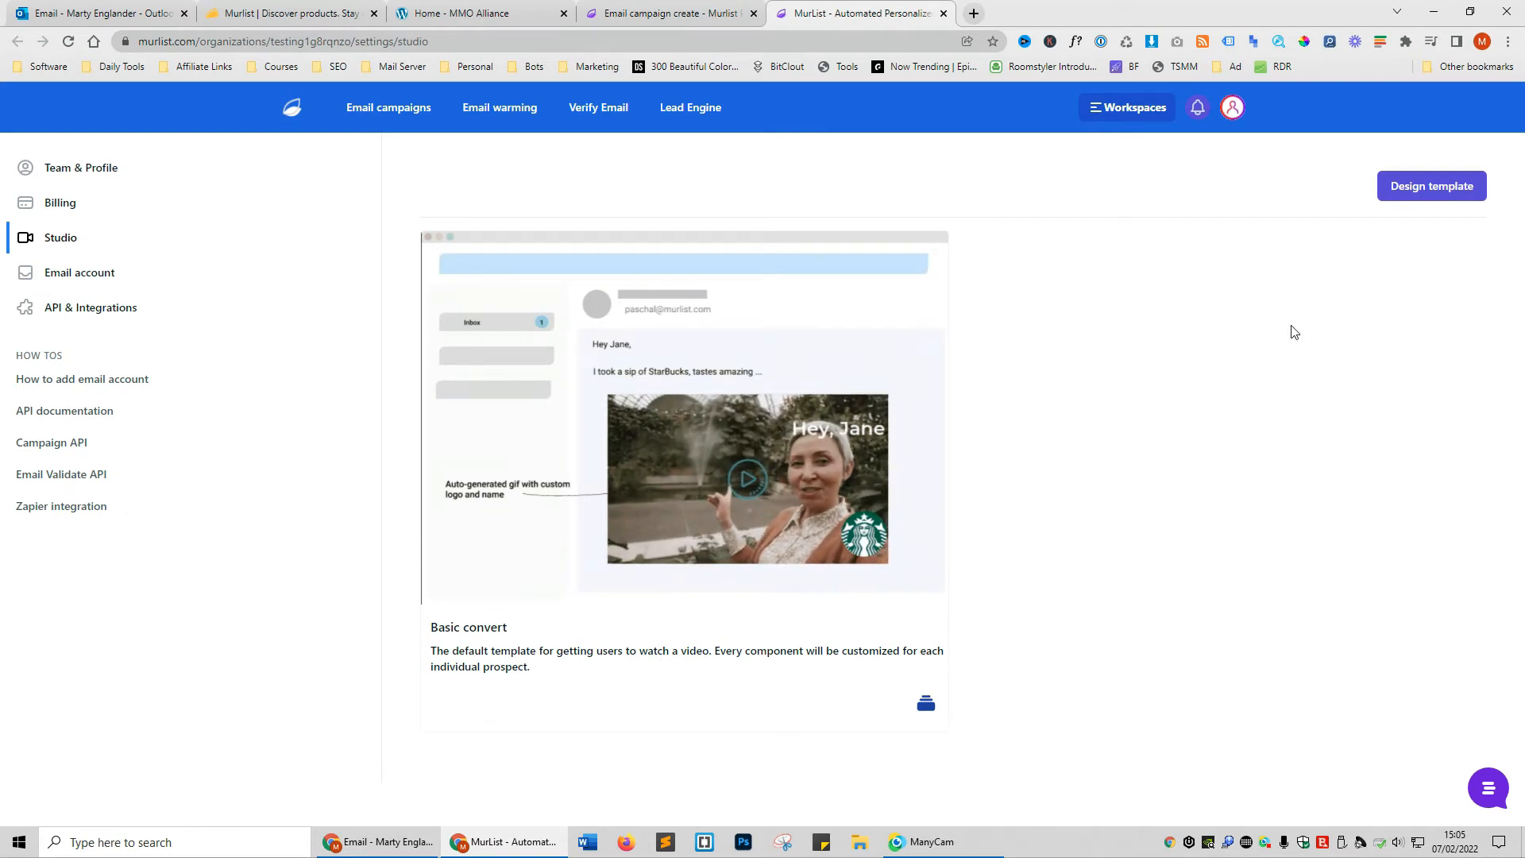
pyautogui.click(1416, 180)
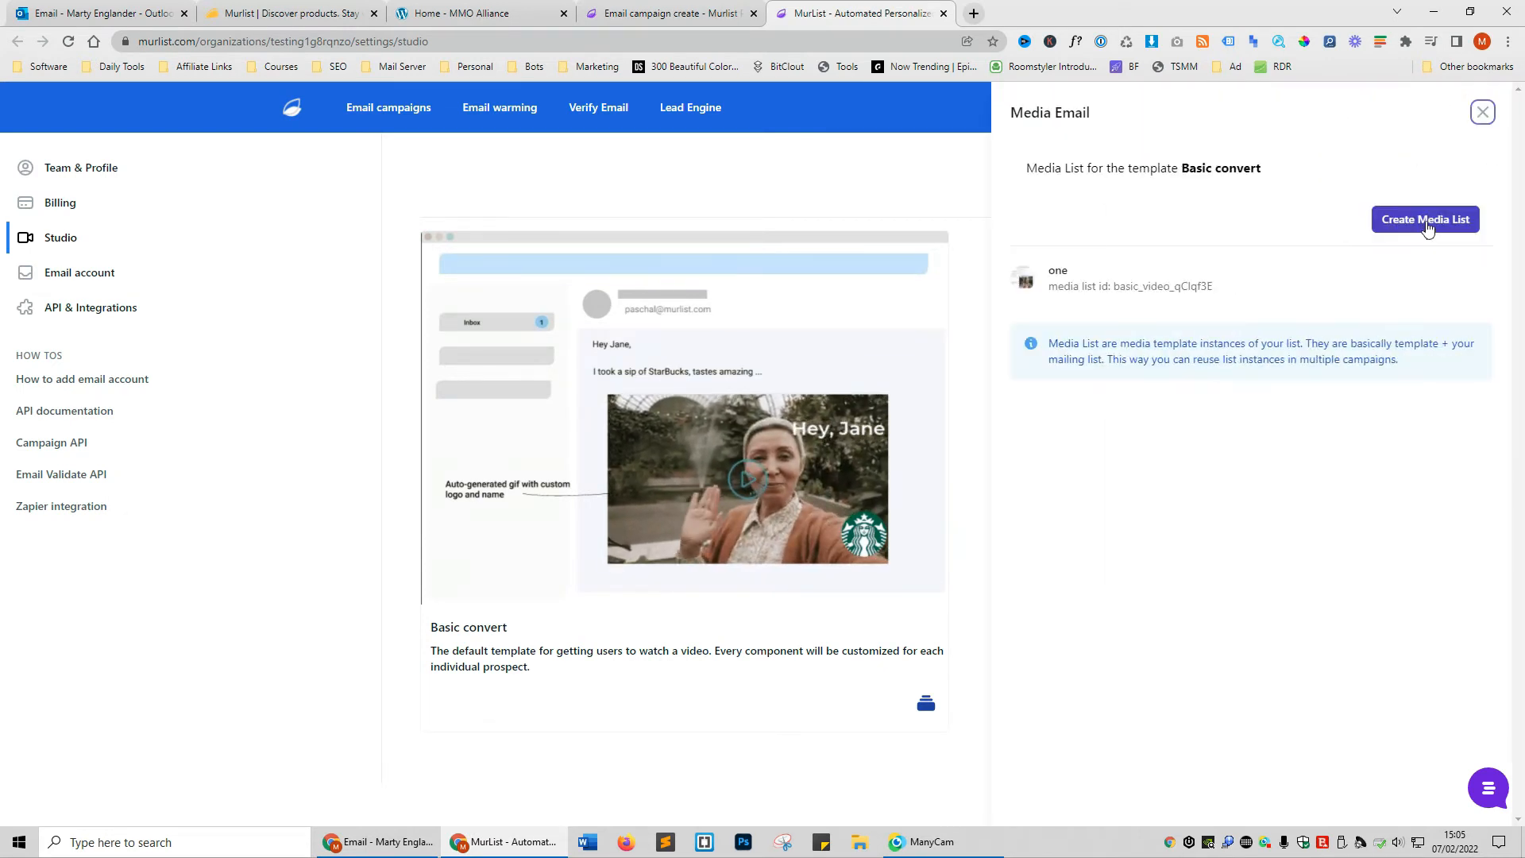
pyautogui.click(1034, 295)
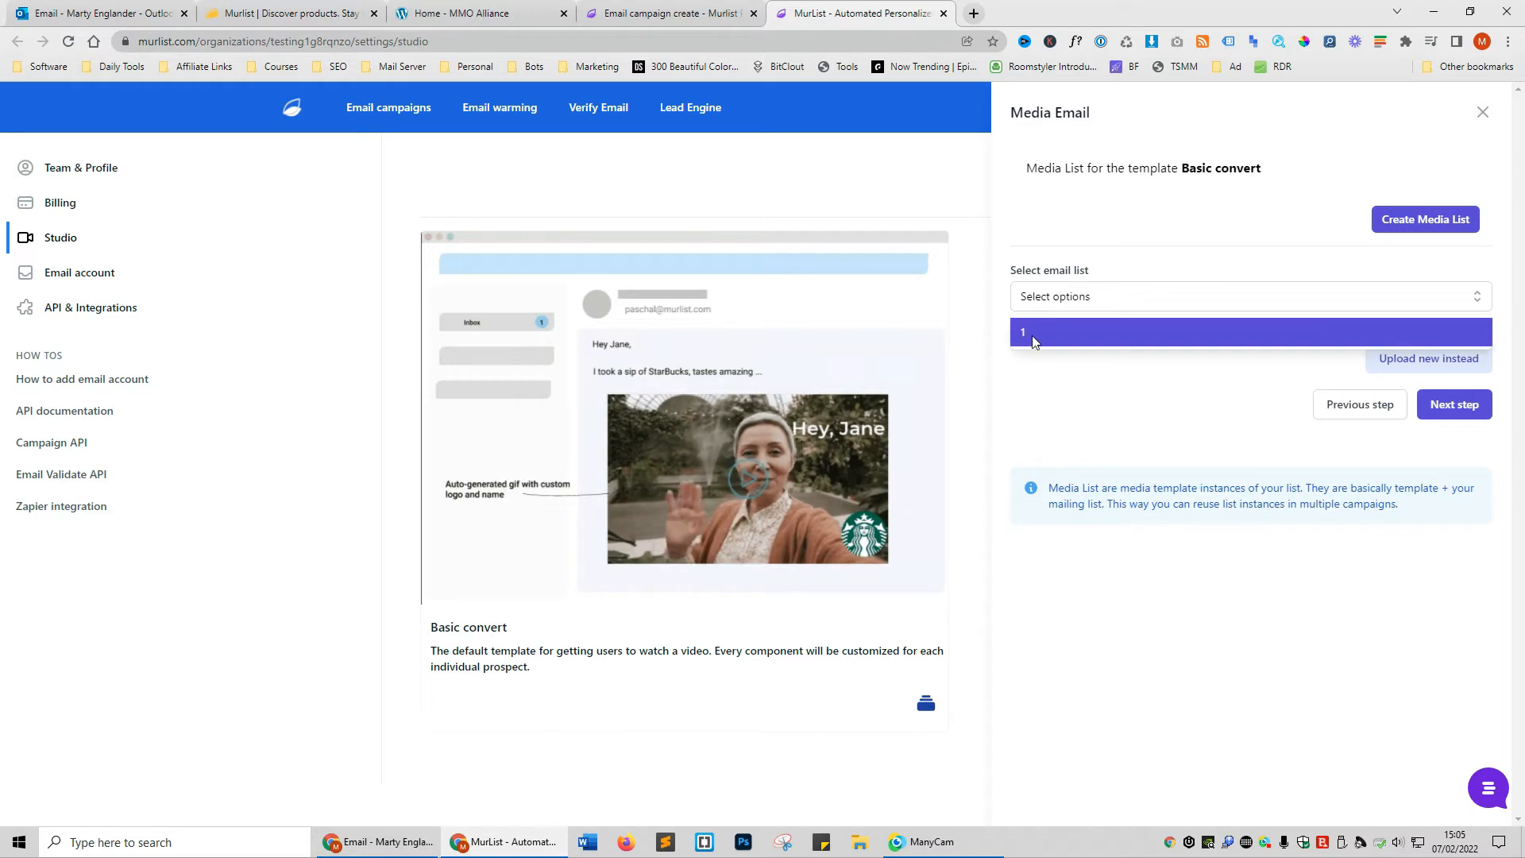
pyautogui.click(1029, 330)
pyautogui.click(1211, 349)
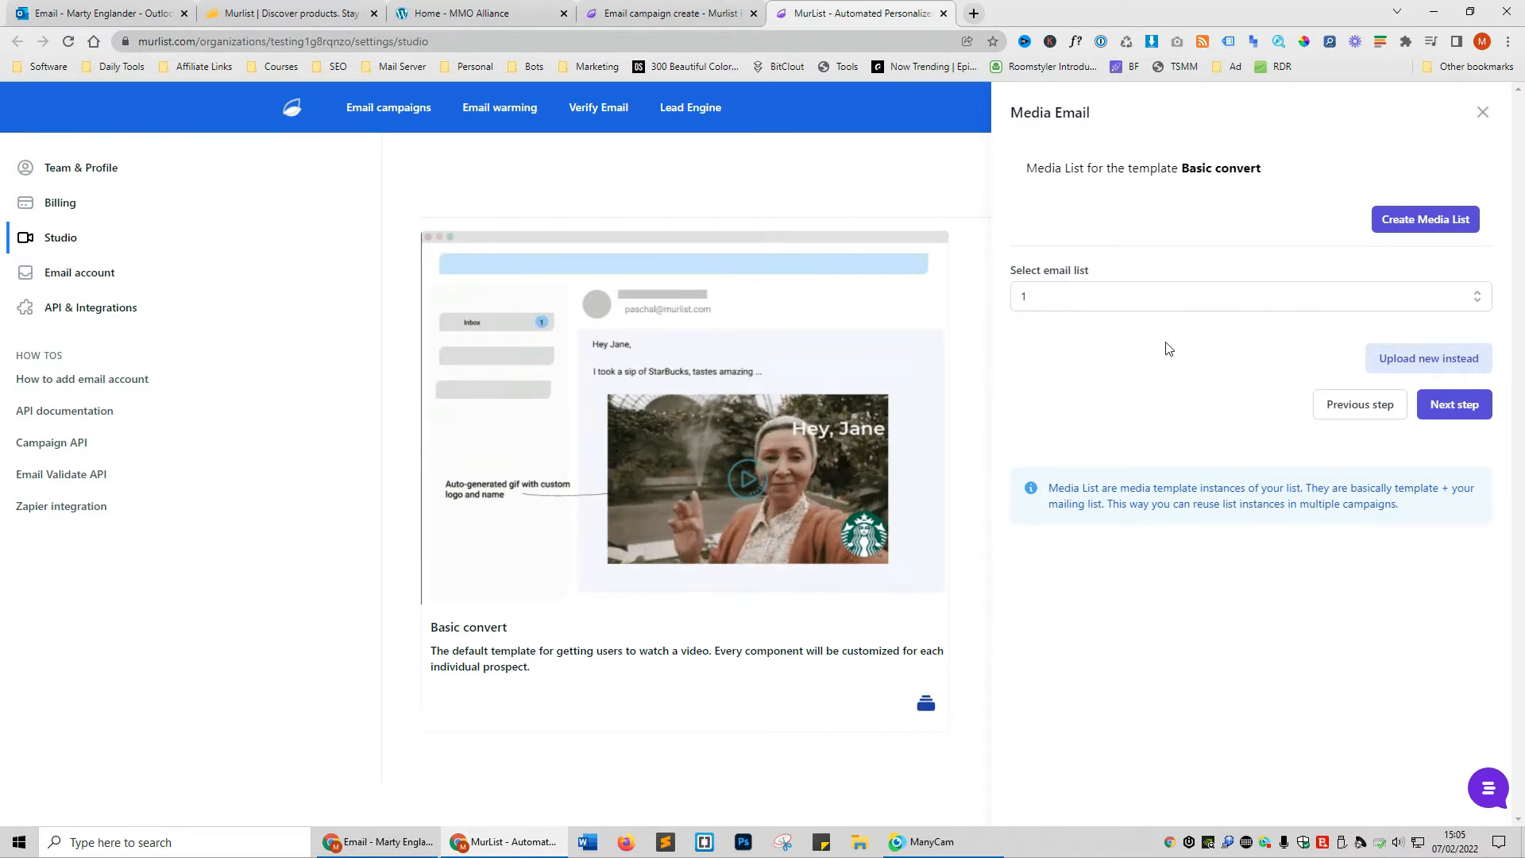
# Upload the testlist CSV as a new email list with duplicate removal and column import enabled, and save it for the media list
pyautogui.click(1392, 362)
pyautogui.click(1164, 297)
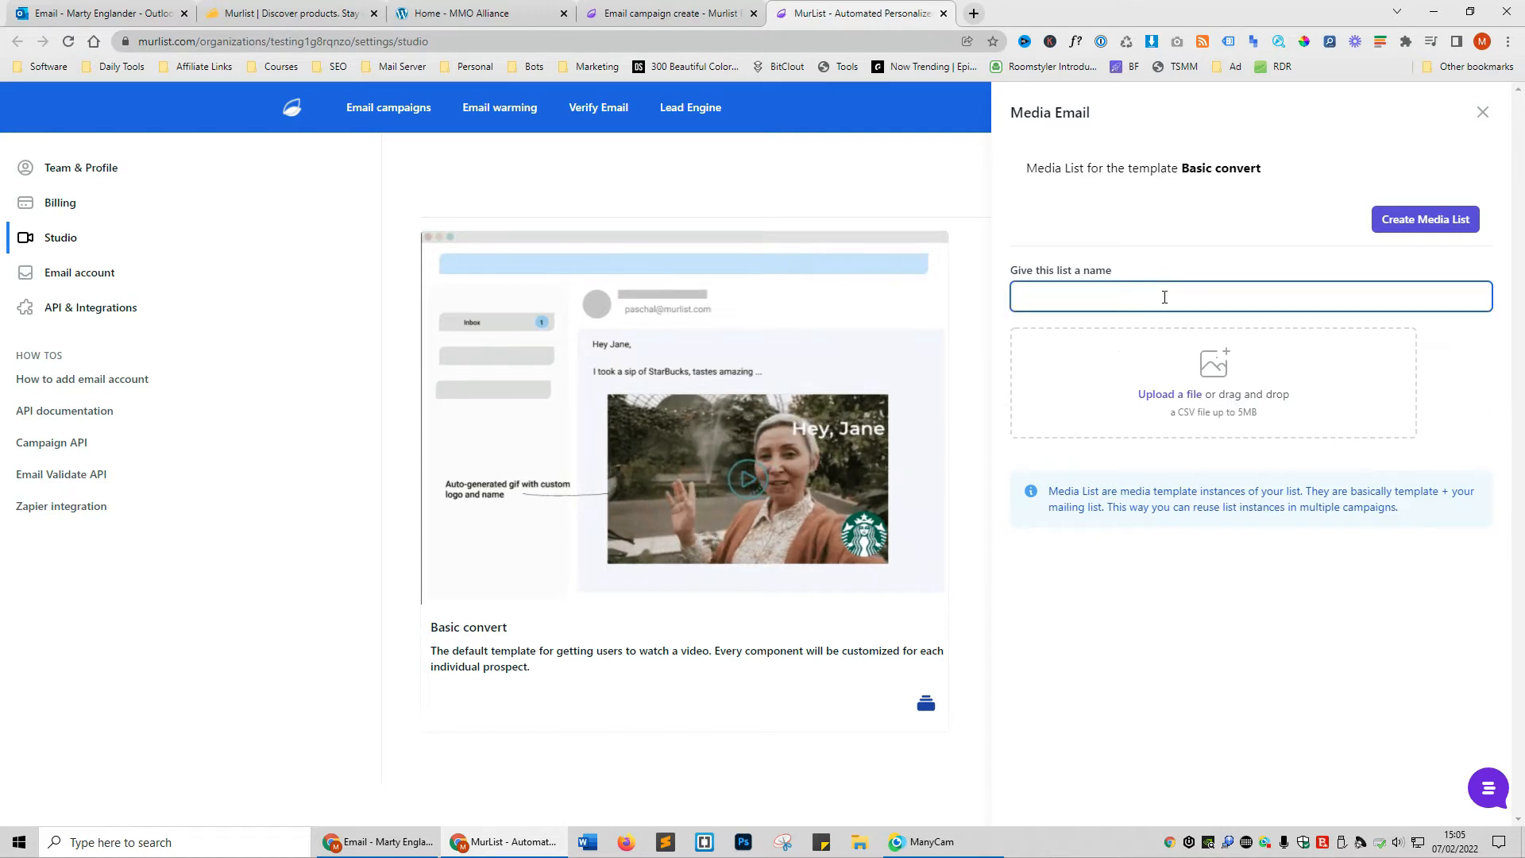
pyautogui.click(1164, 401)
pyautogui.doubleClick(380, 184)
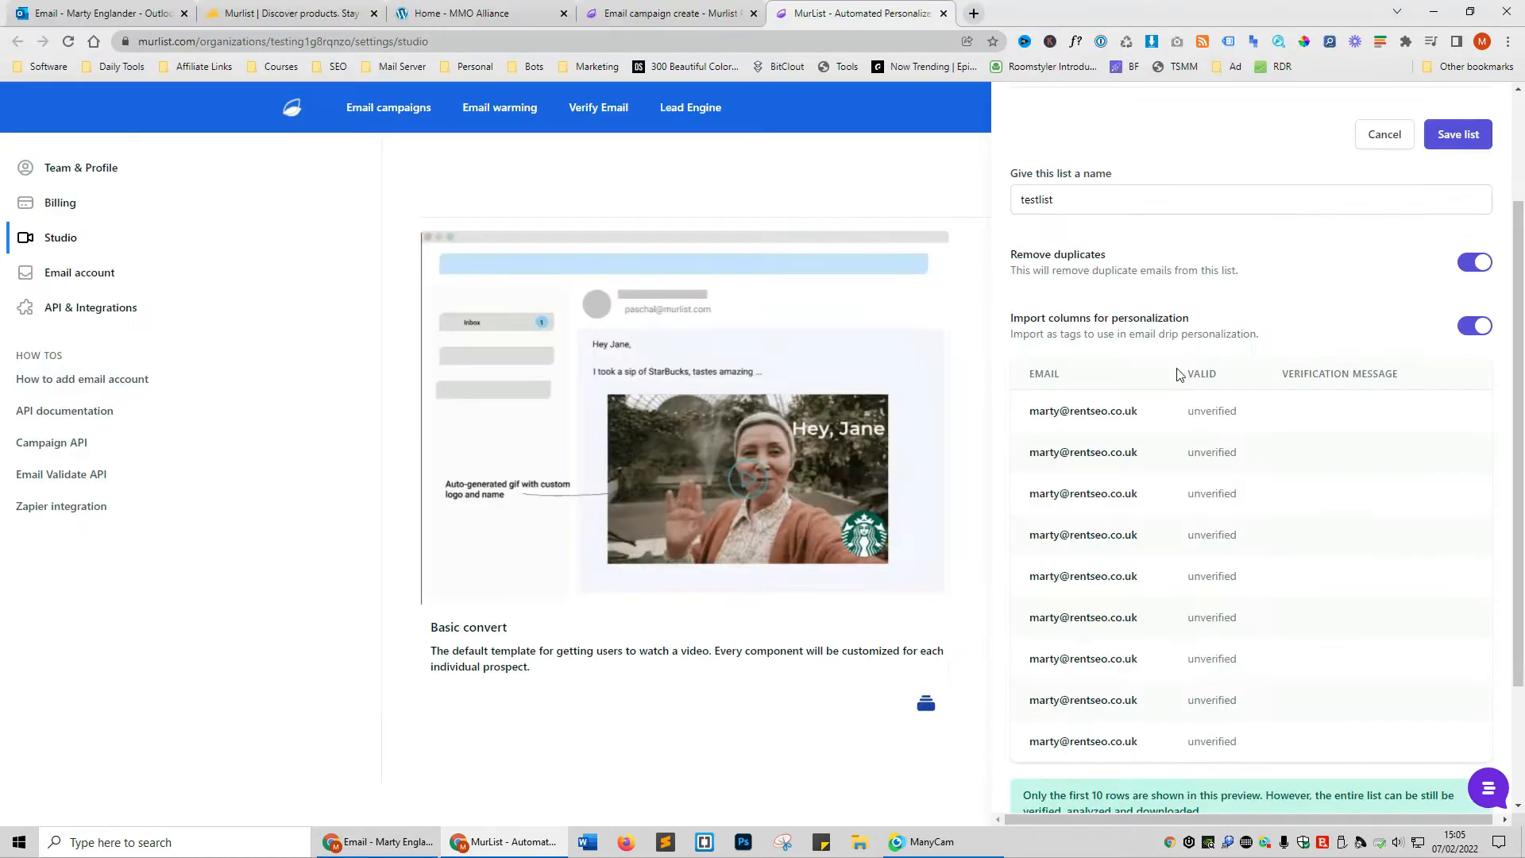
pyautogui.moveTo(1022, 256); pyautogui.dragTo(1136, 262)
pyautogui.scroll(-1, 1380, 263)
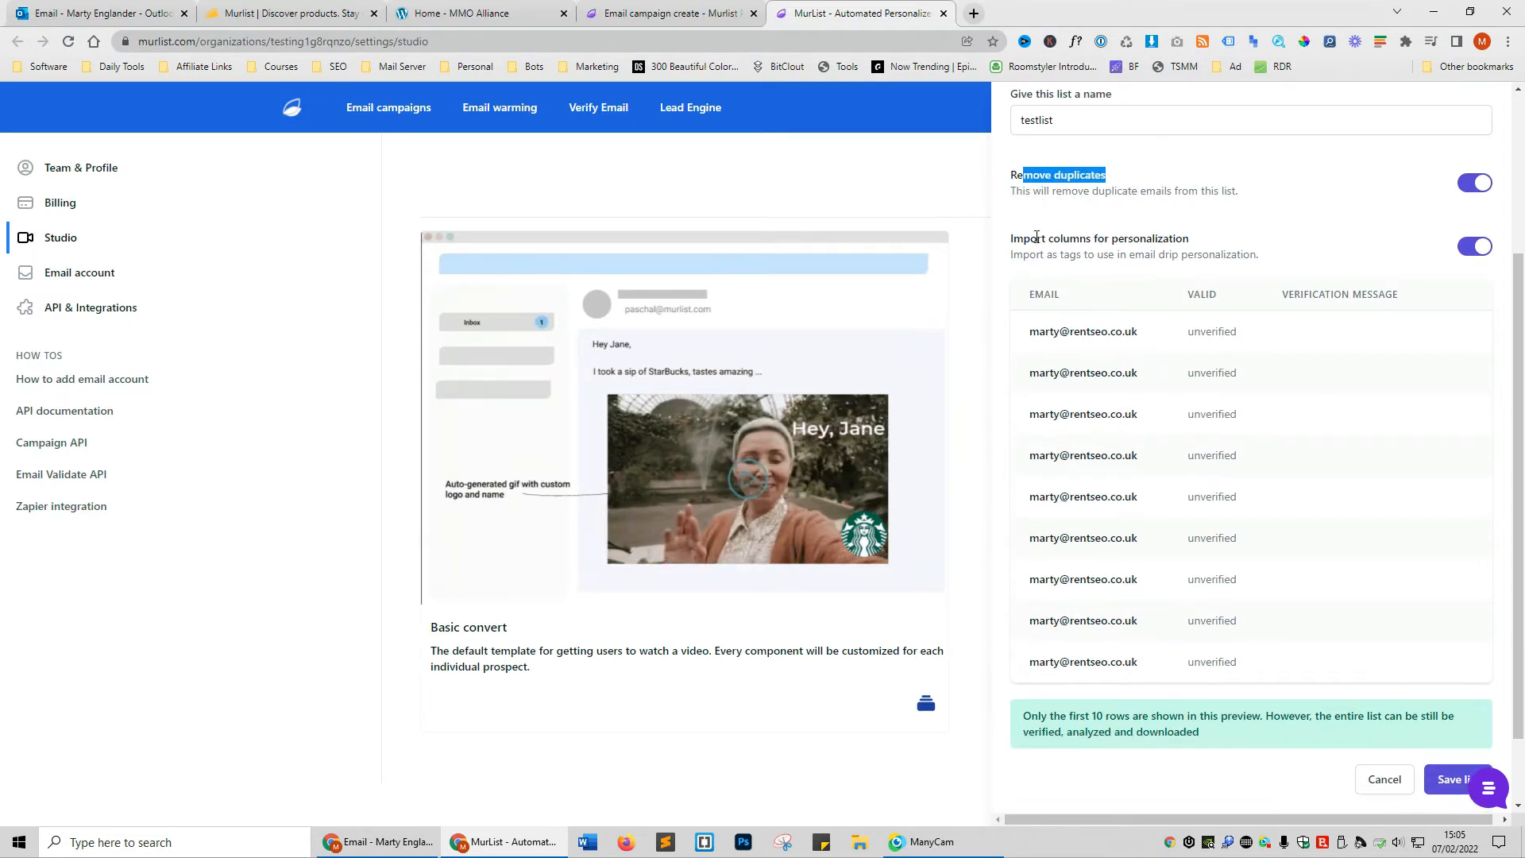
pyautogui.moveTo(1037, 240); pyautogui.dragTo(1213, 242)
pyautogui.scroll(-1, 1214, 243)
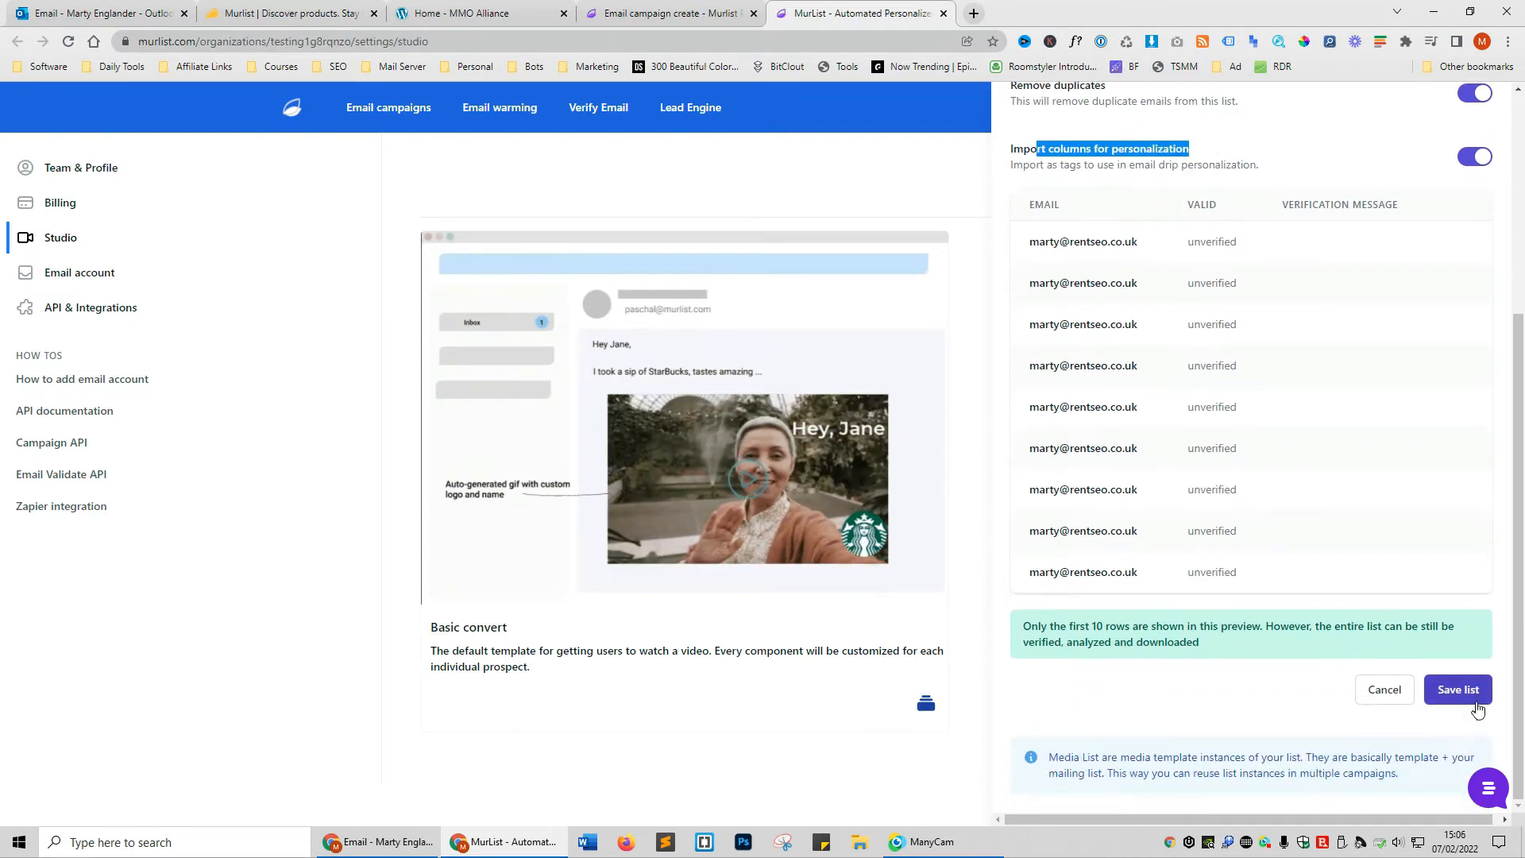
pyautogui.click(1454, 690)
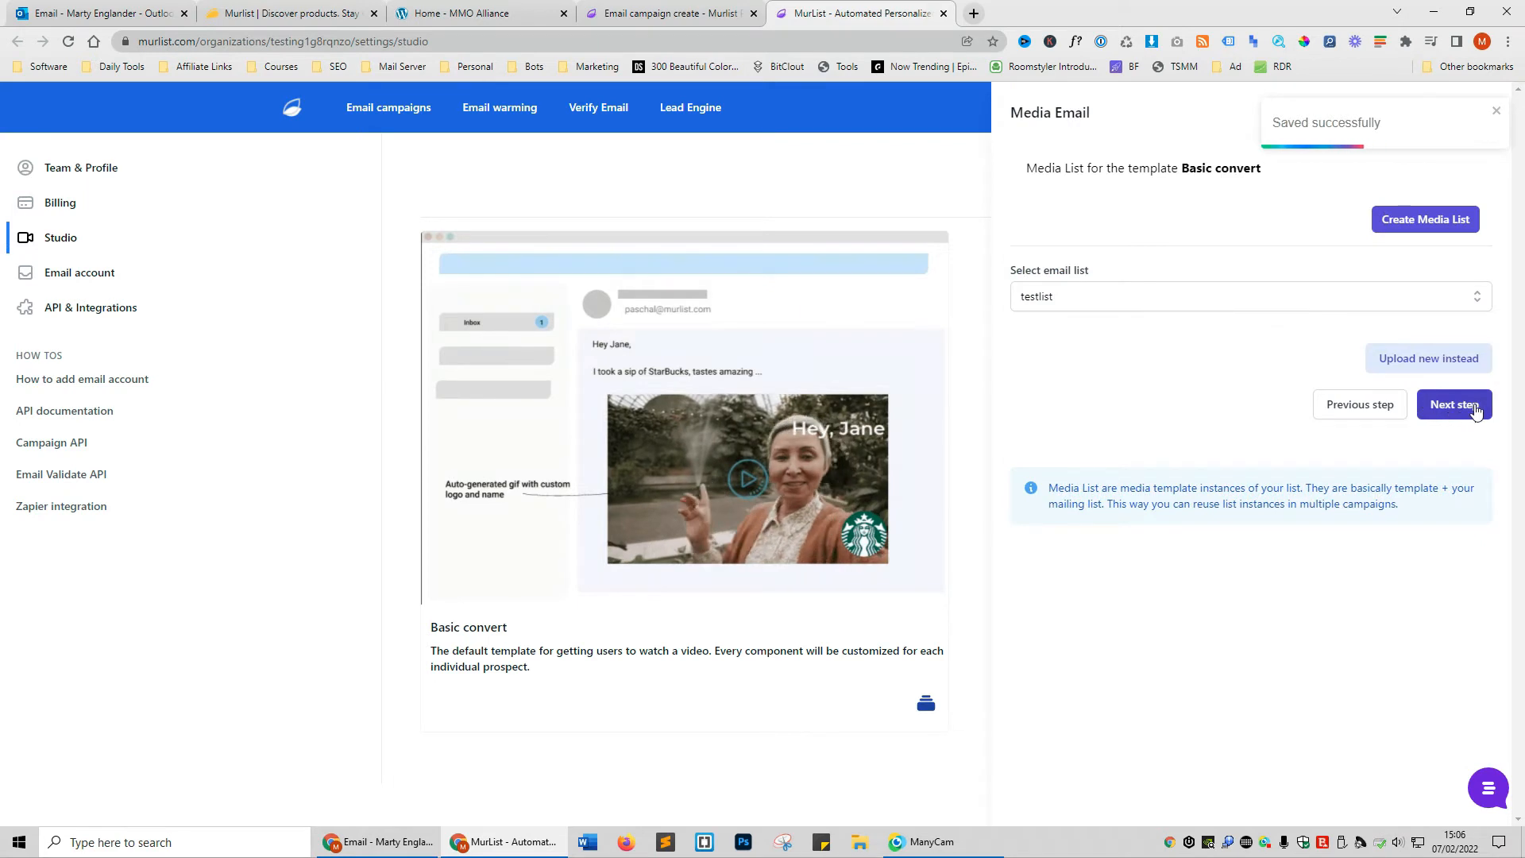
pyautogui.click(1429, 406)
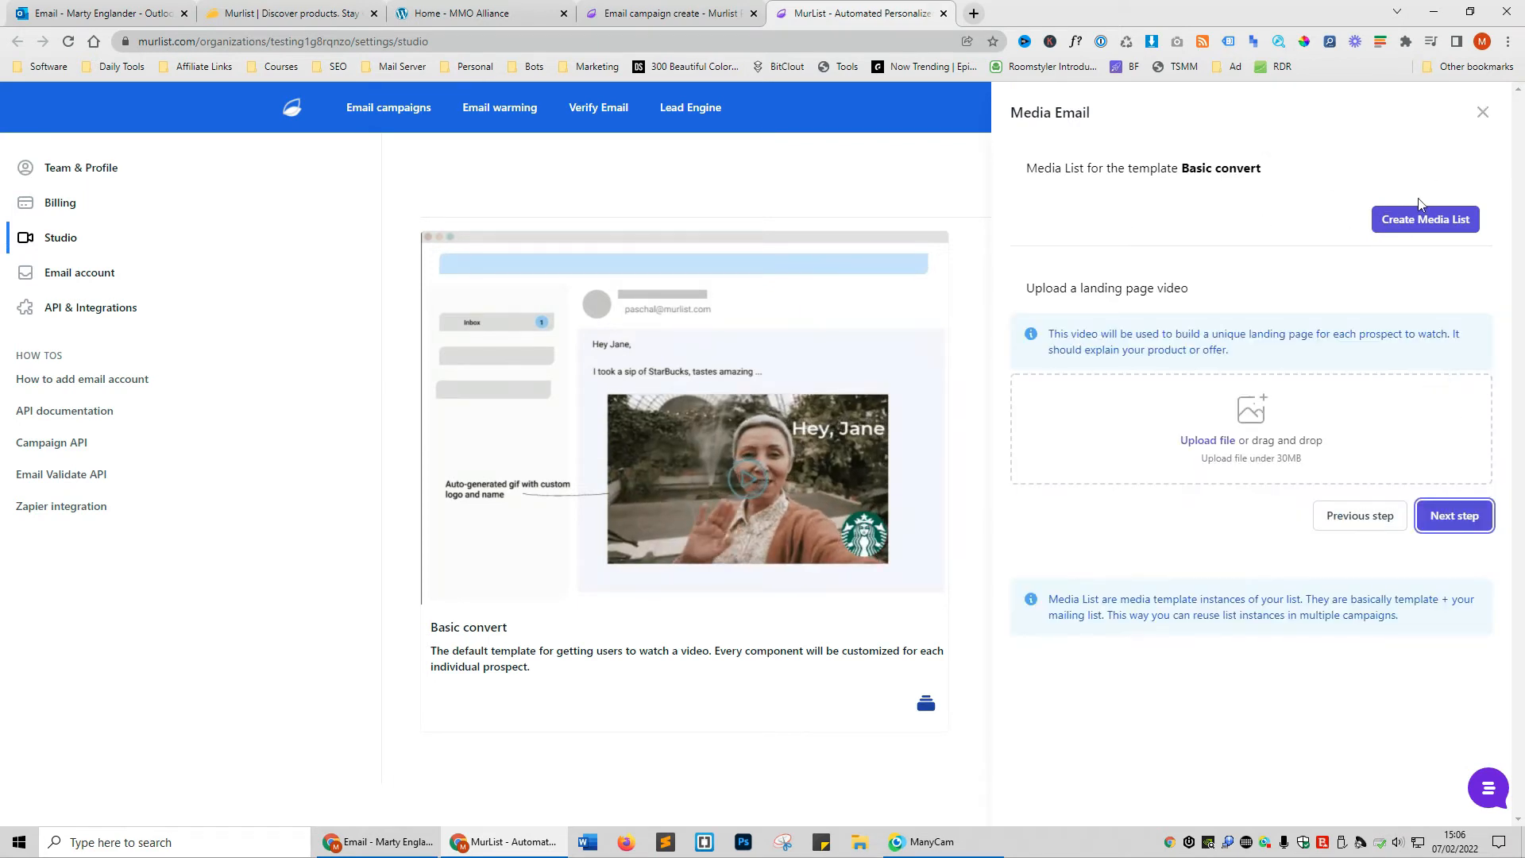
# Upload My Recording_1.mp4 as the landing page video and continue to the in-mail client personalization
pyautogui.moveTo(1071, 288); pyautogui.dragTo(1190, 289)
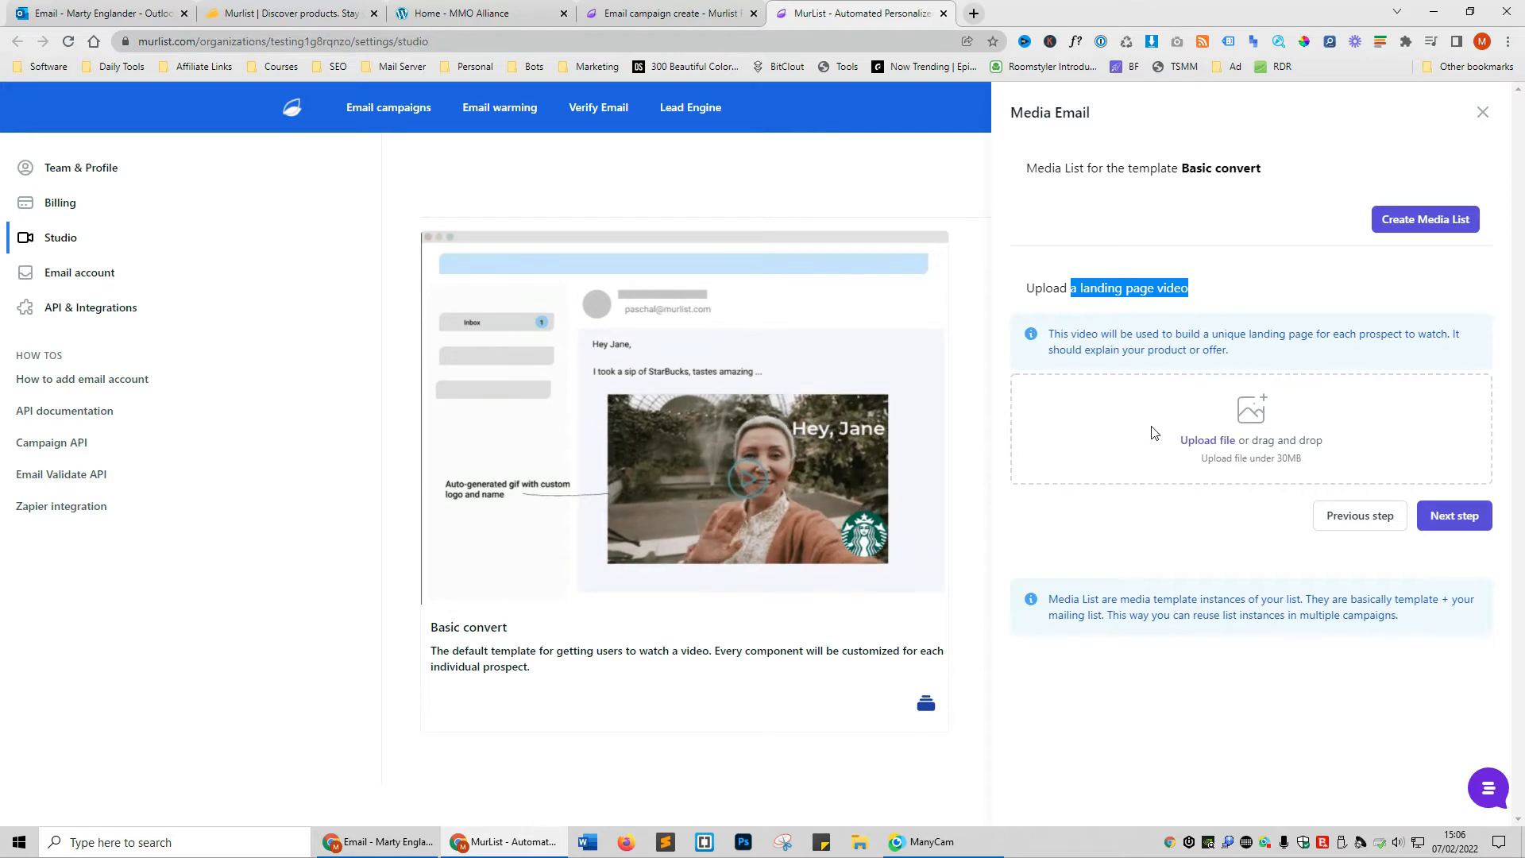
pyautogui.click(1190, 443)
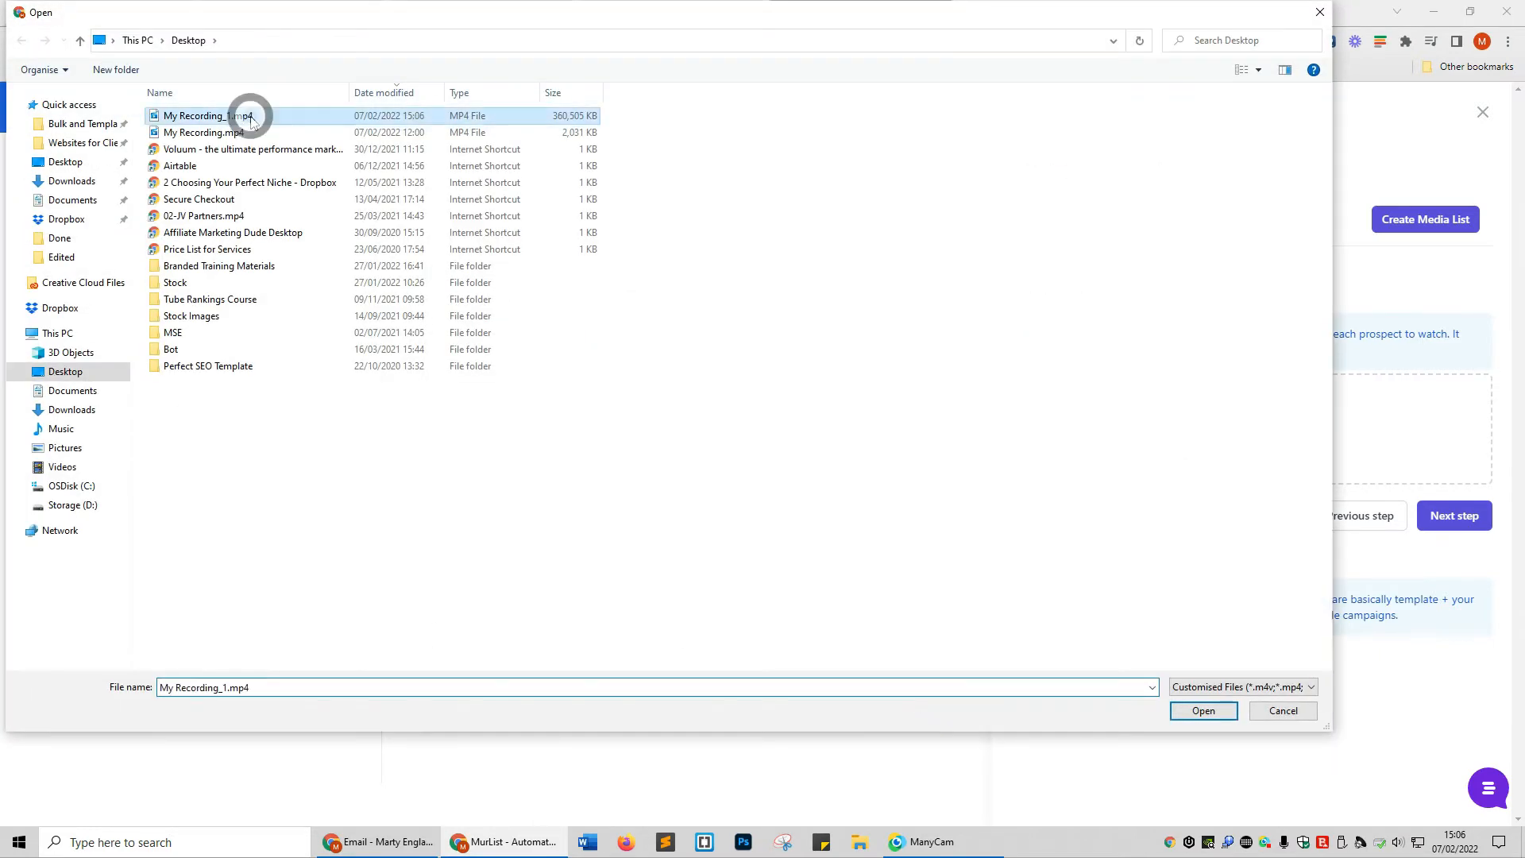
pyautogui.doubleClick(245, 112)
pyautogui.click(1455, 516)
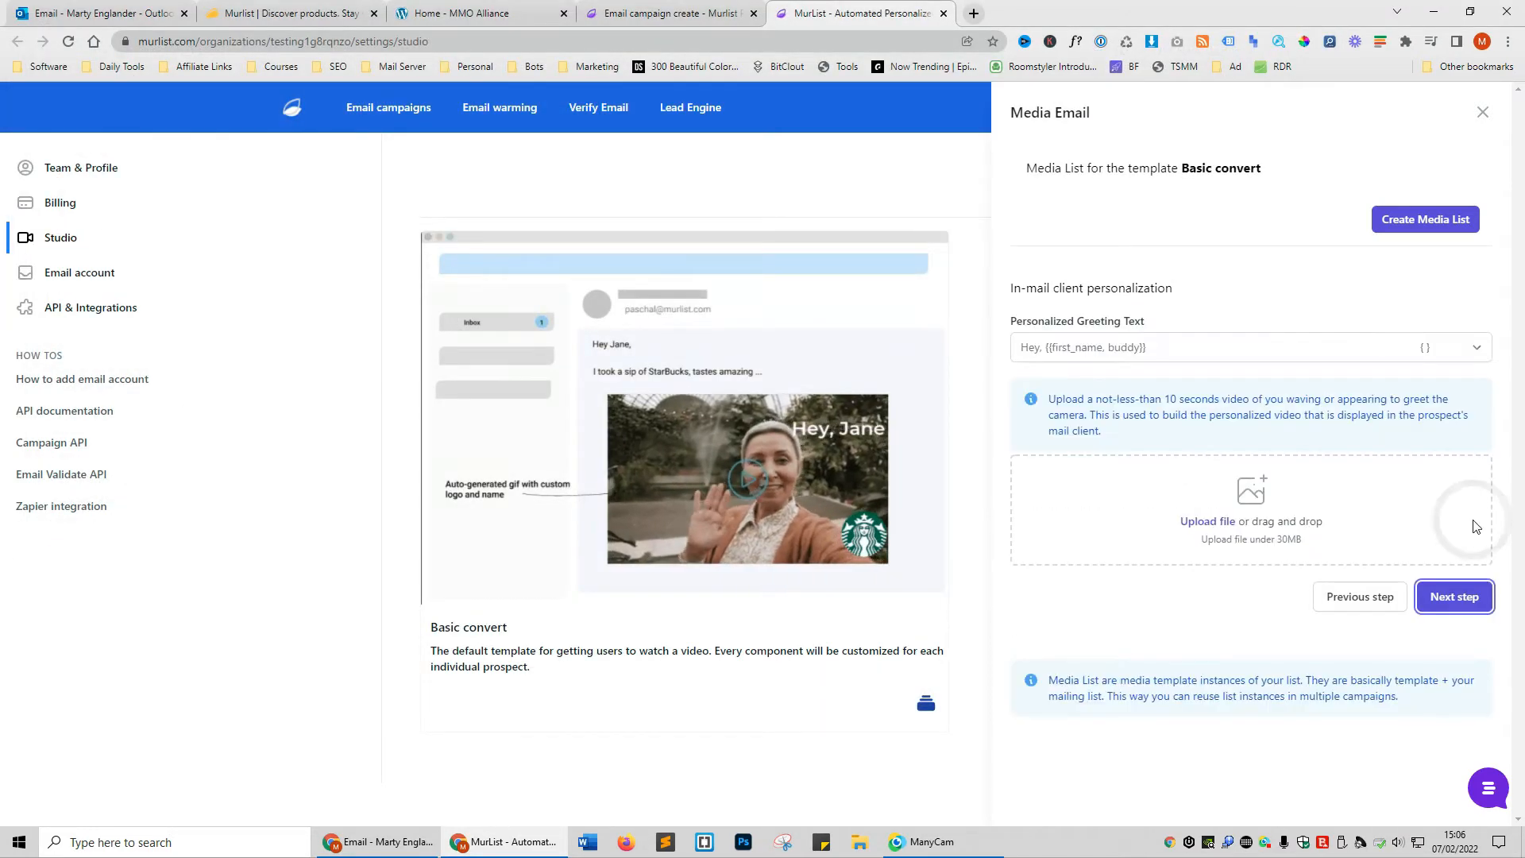
# Set the personalized greeting text to "Hey," followed by the first name personalization field
pyautogui.click(1056, 351)
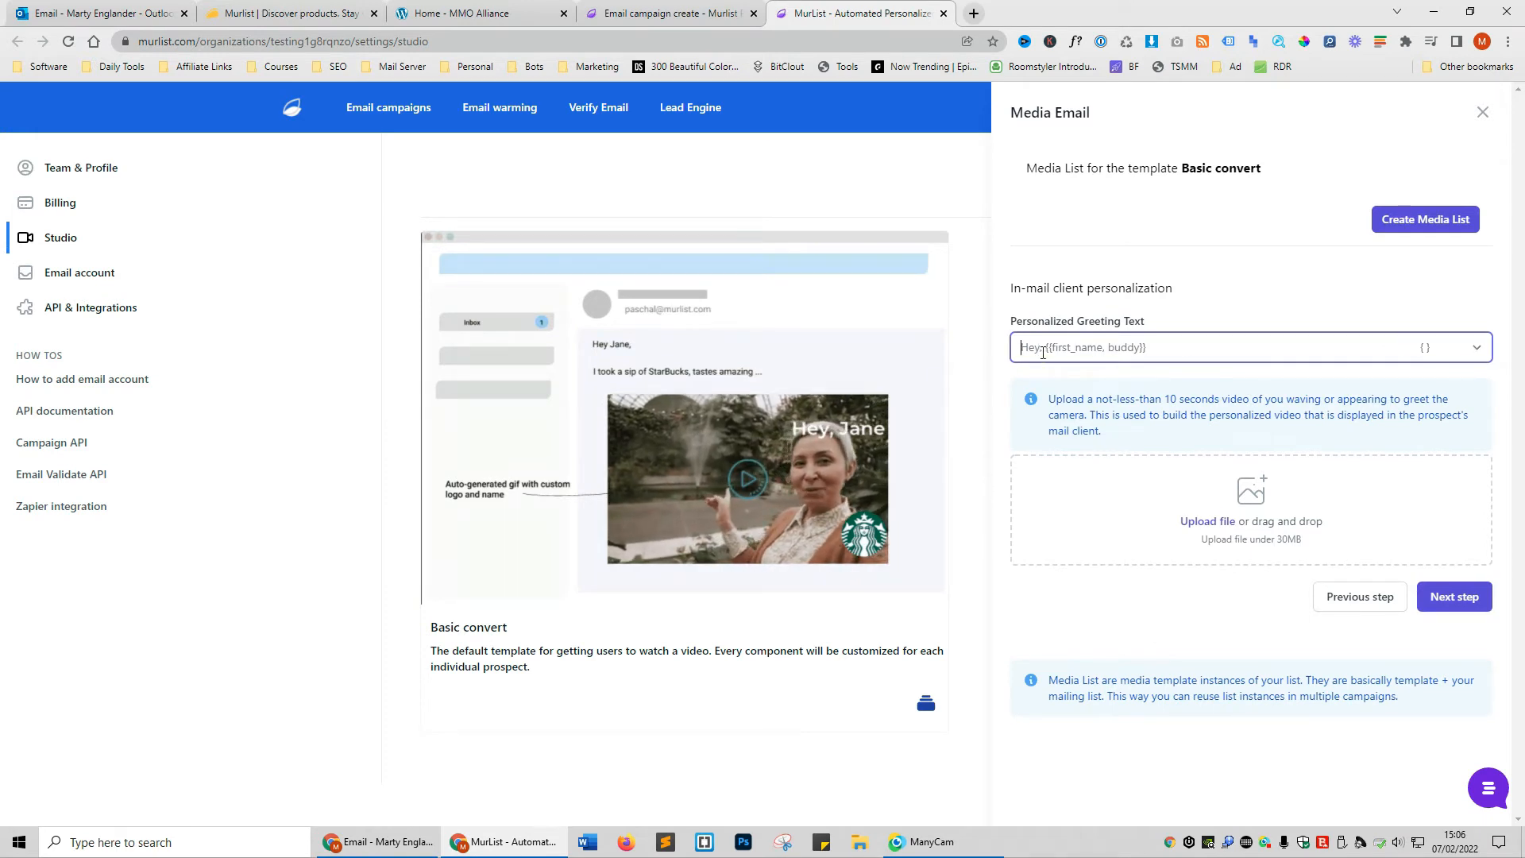
pyautogui.write('Hey')
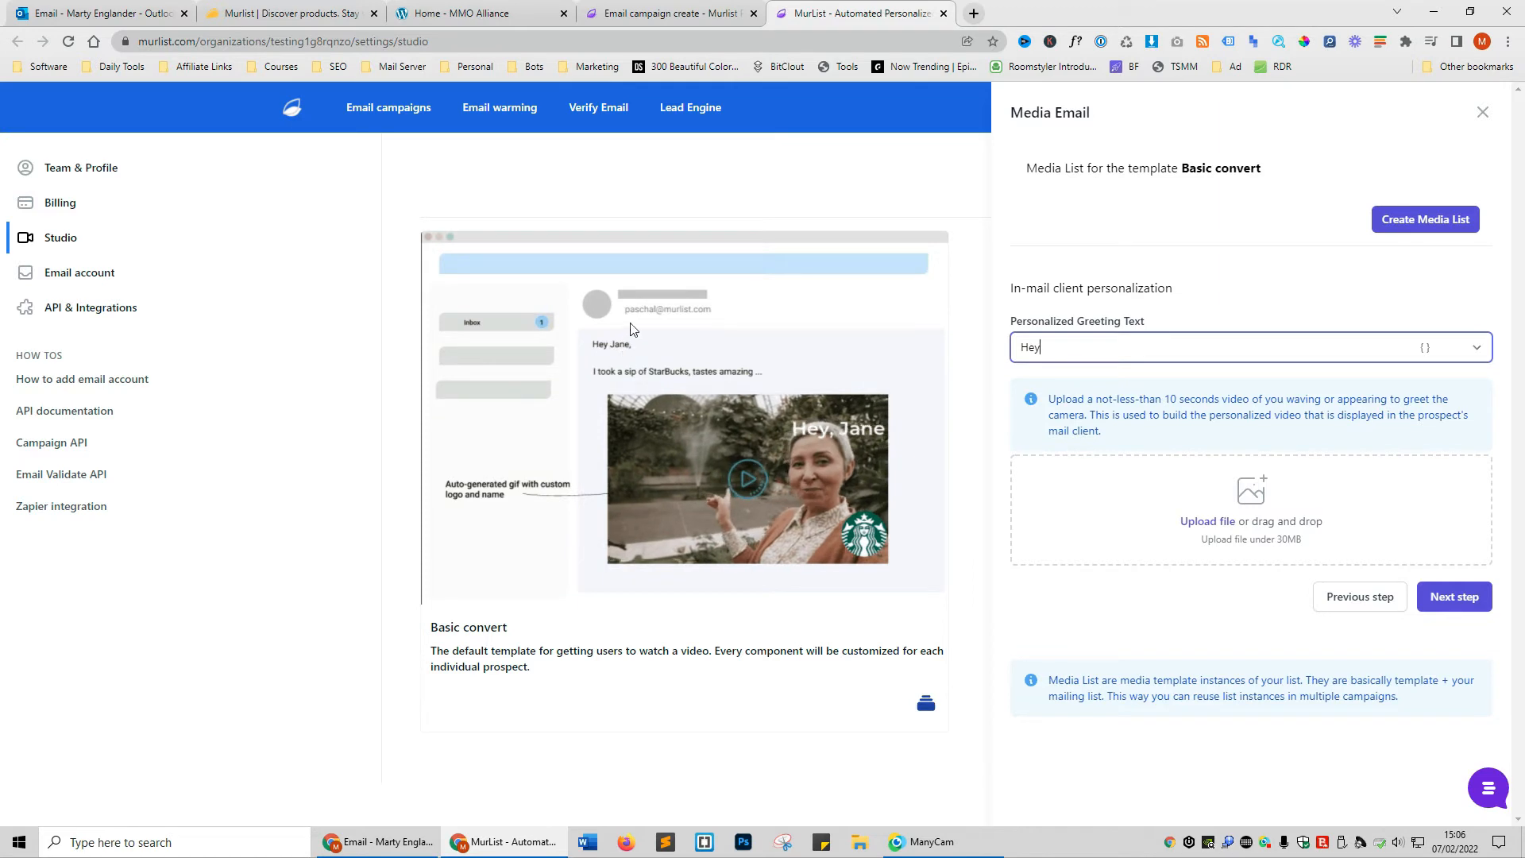
pyautogui.moveTo(1046, 346); pyautogui.dragTo(963, 350)
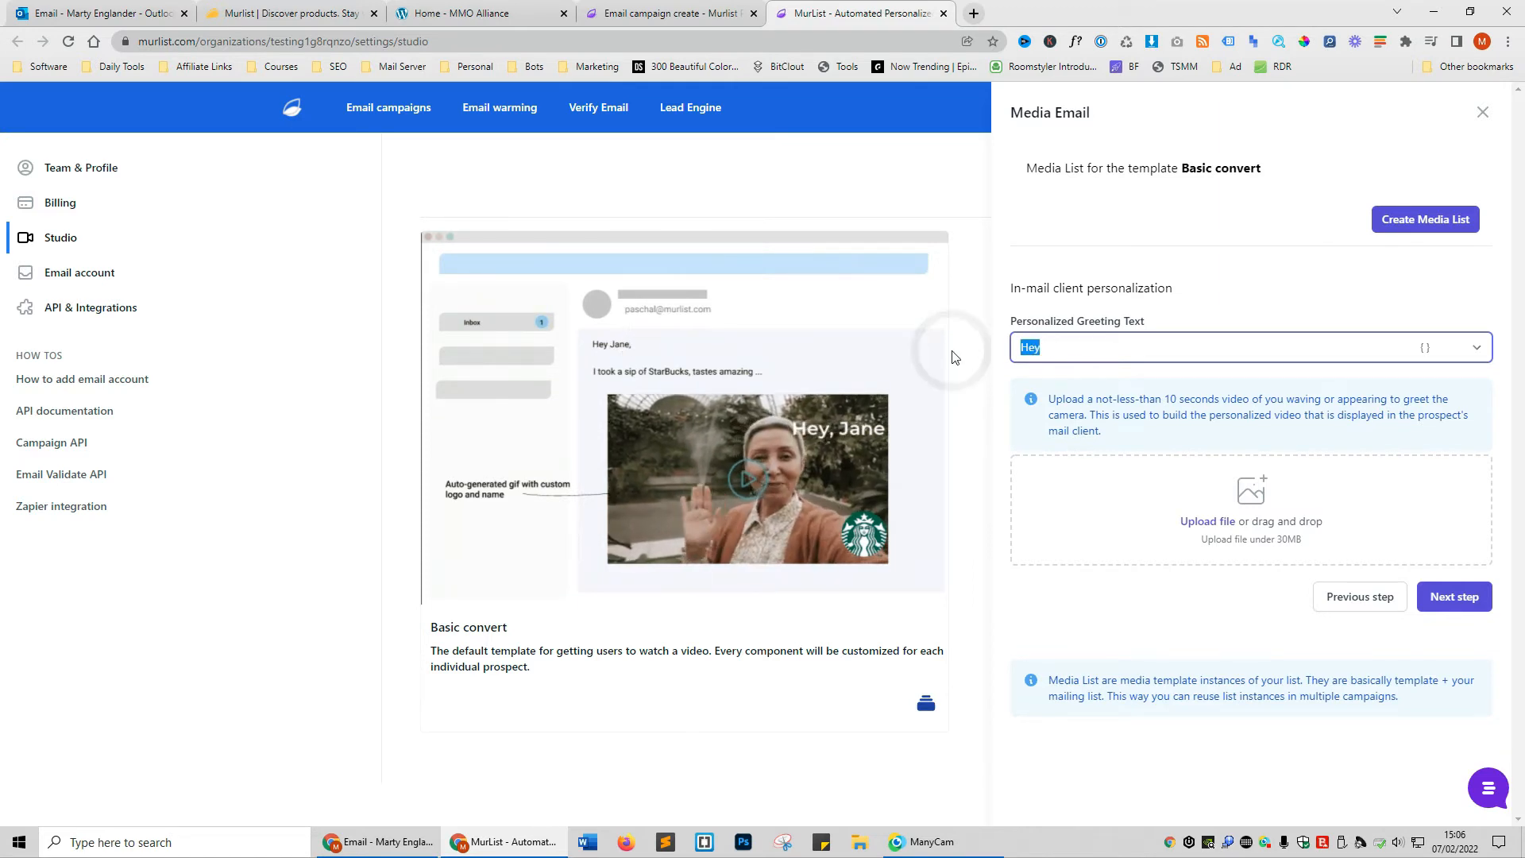
pyautogui.click(1083, 350)
pyautogui.write(',')
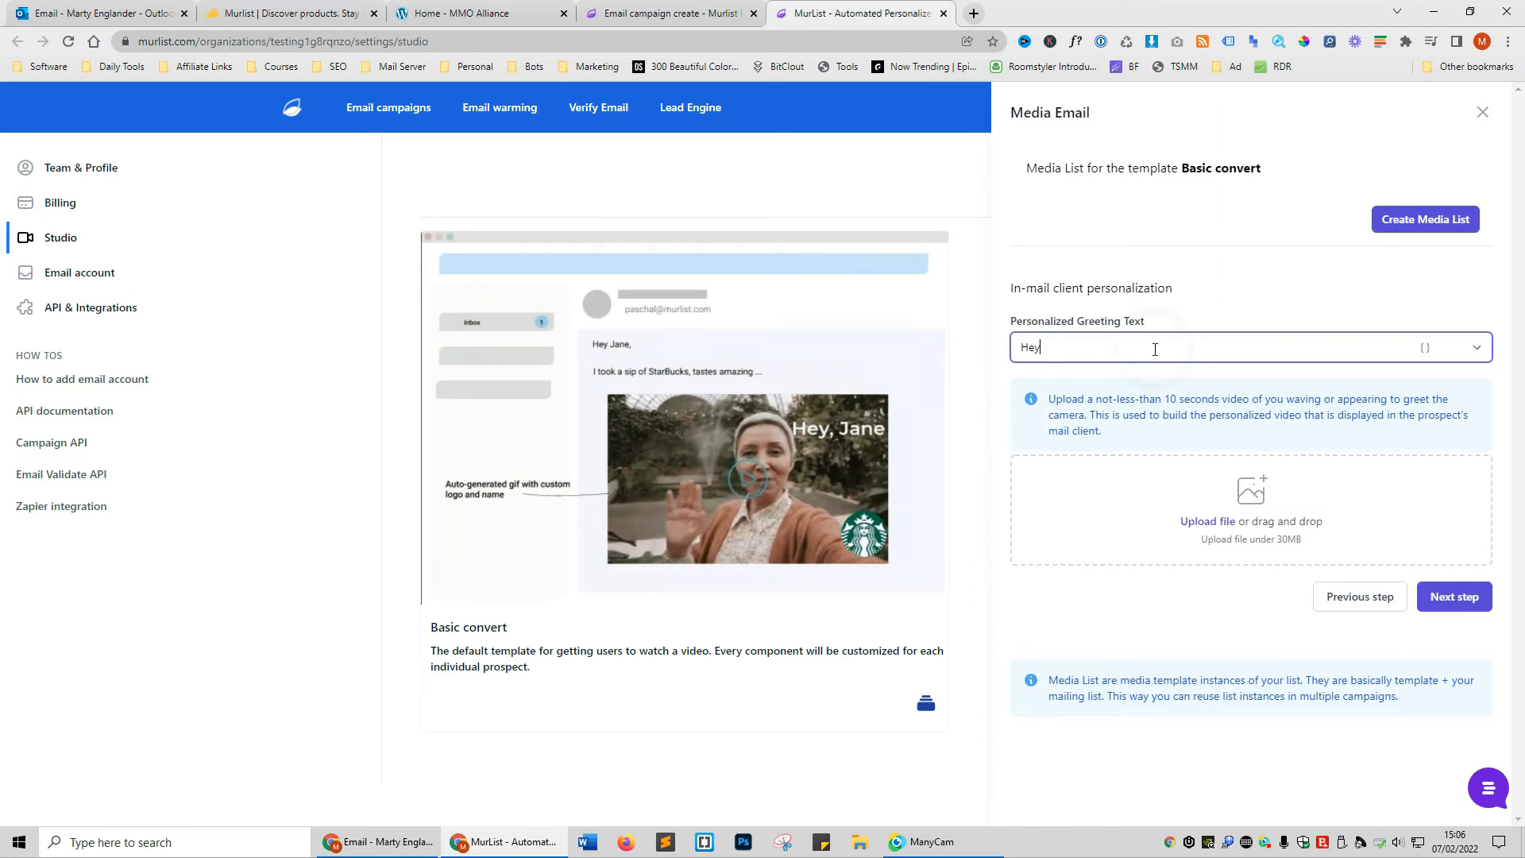
pyautogui.click(1428, 349)
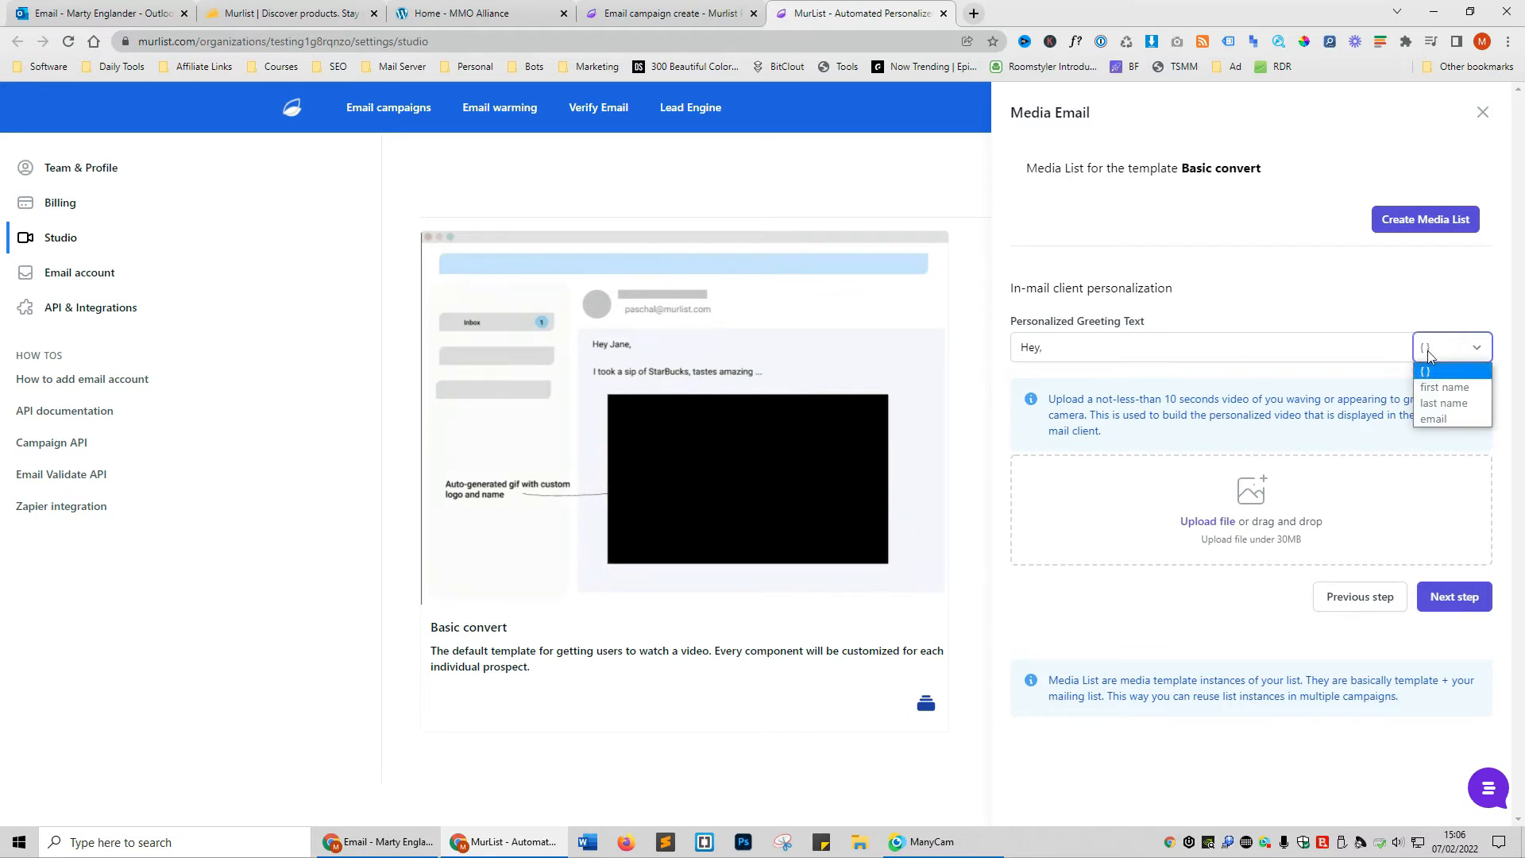
pyautogui.click(1441, 388)
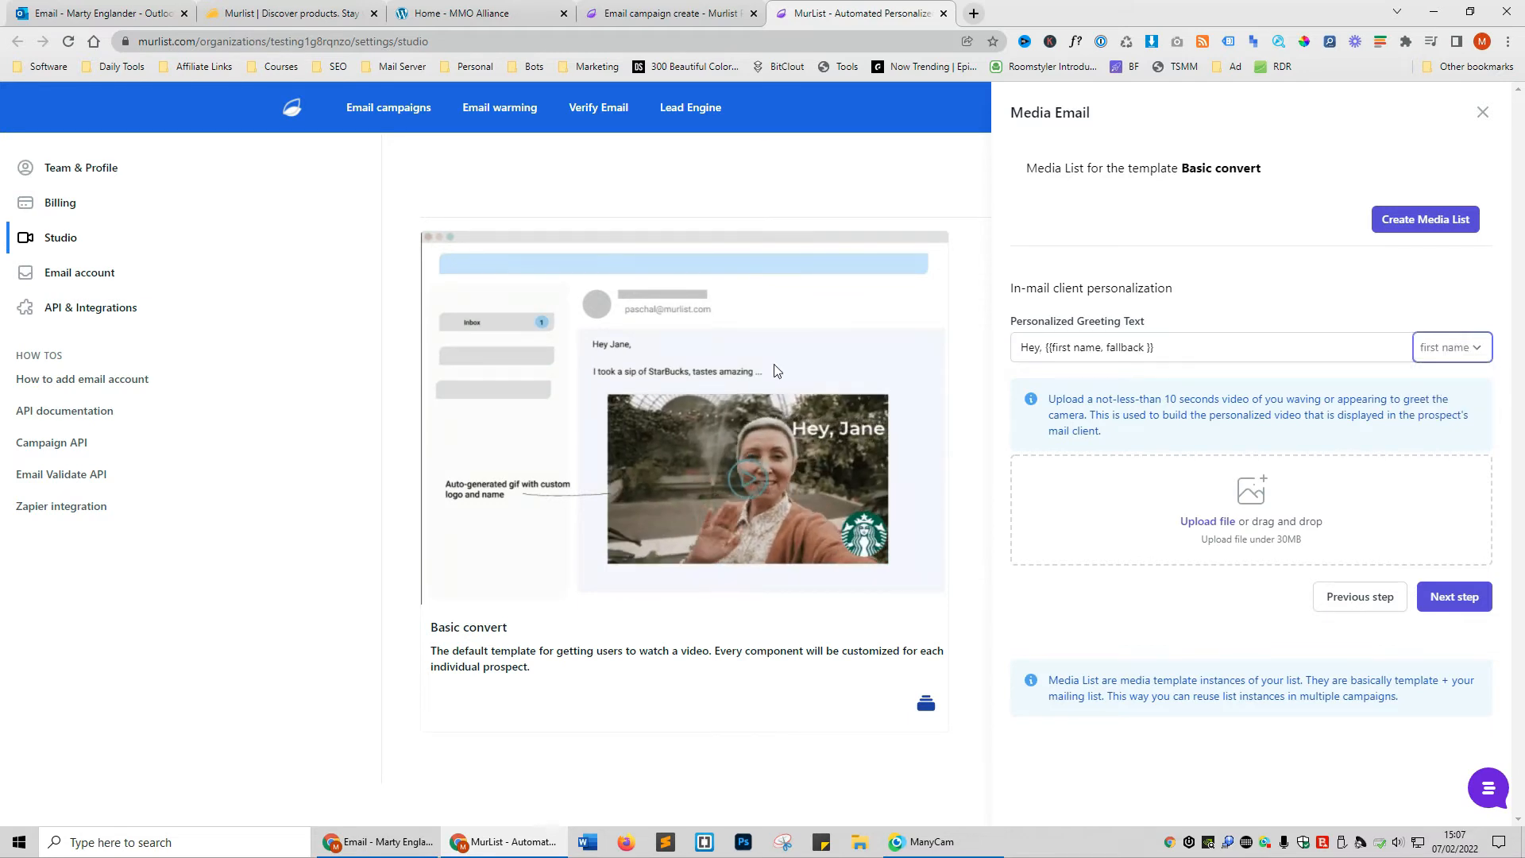
# Upload My Recording_1.mp4 as the greeting video for the in-mail personalization and continue to the final settings
pyautogui.click(1207, 521)
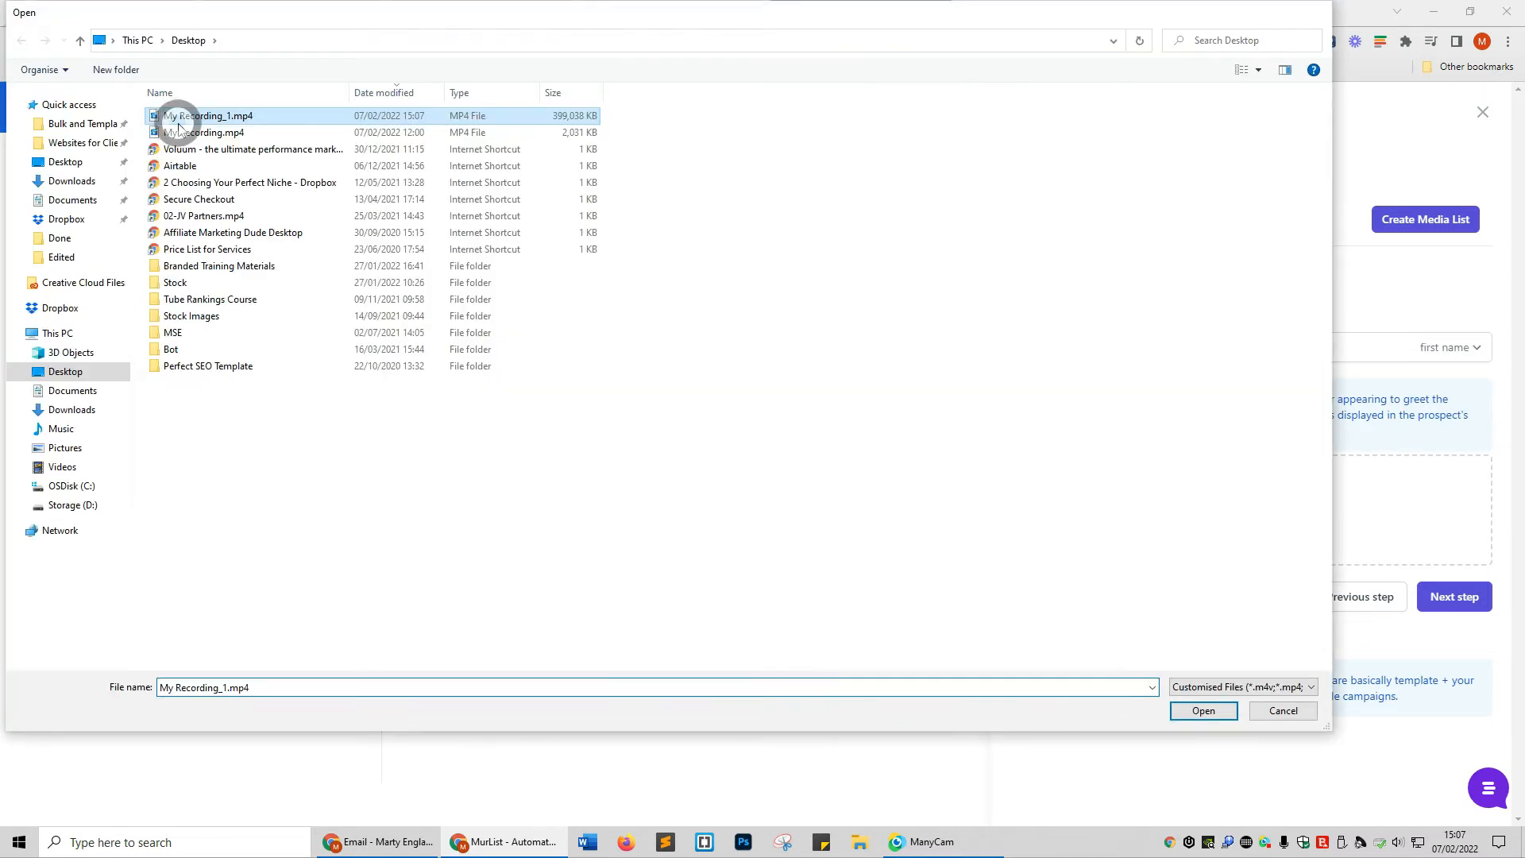
pyautogui.doubleClick(177, 117)
pyautogui.click(1454, 597)
# Name the media list test2 and create it with the landing page CTA and its link left empty
pyautogui.click(1128, 306)
pyautogui.write('test2')
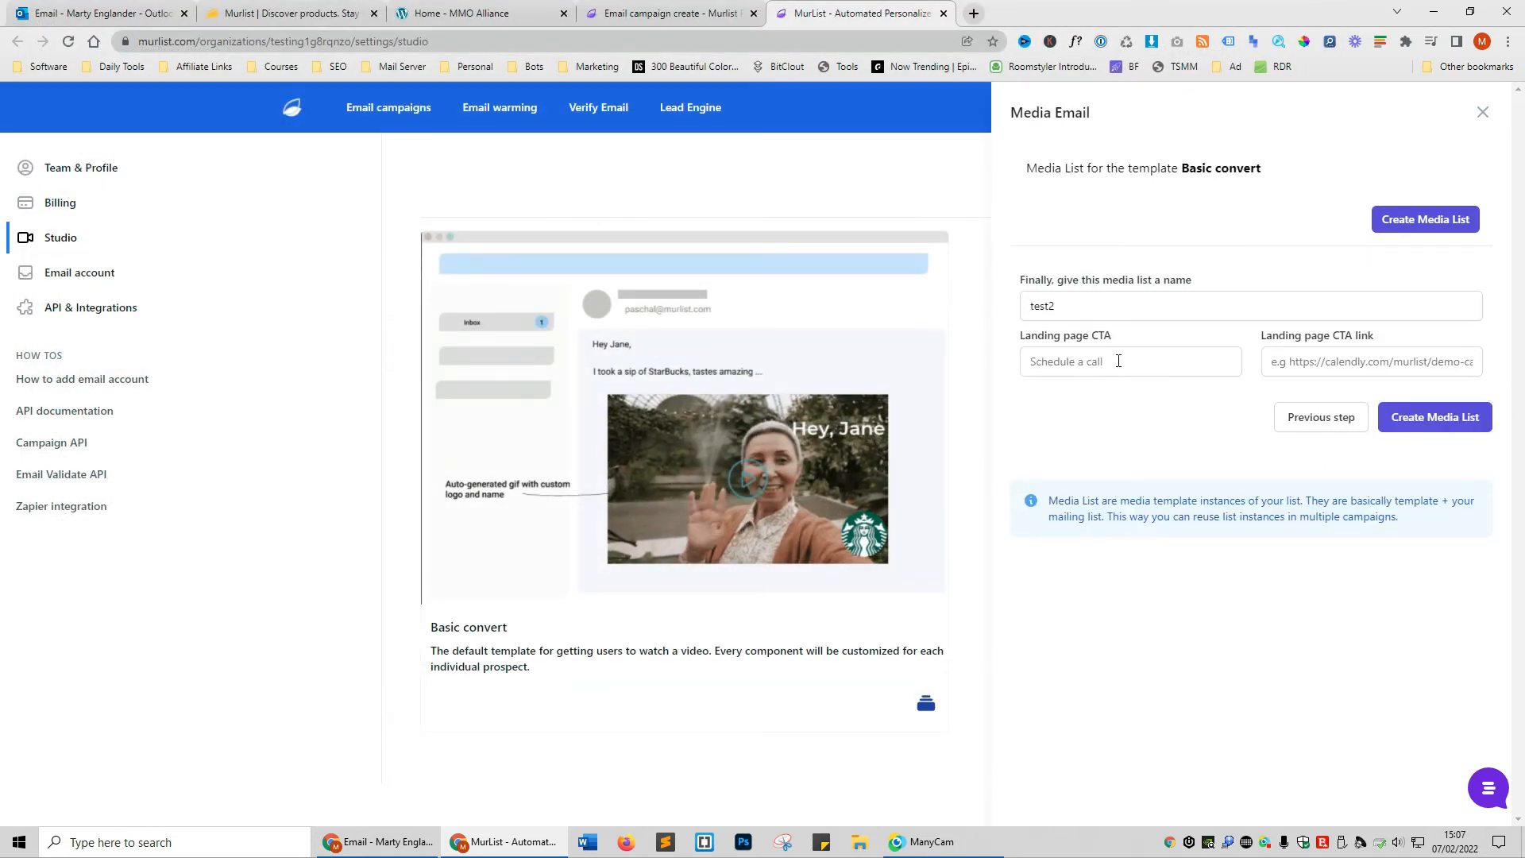
pyautogui.click(1096, 357)
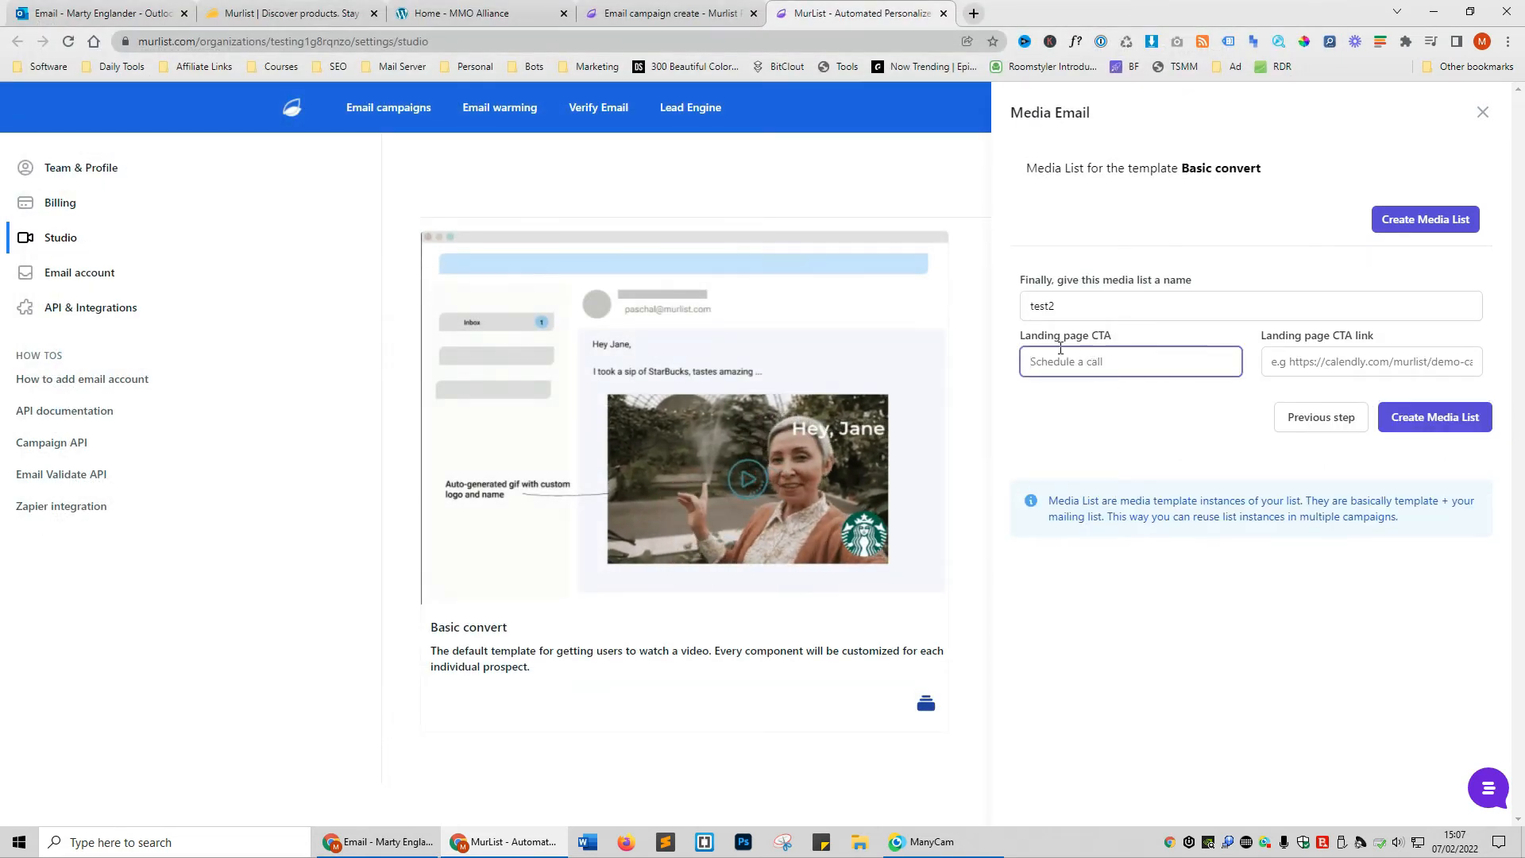
pyautogui.click(1374, 350)
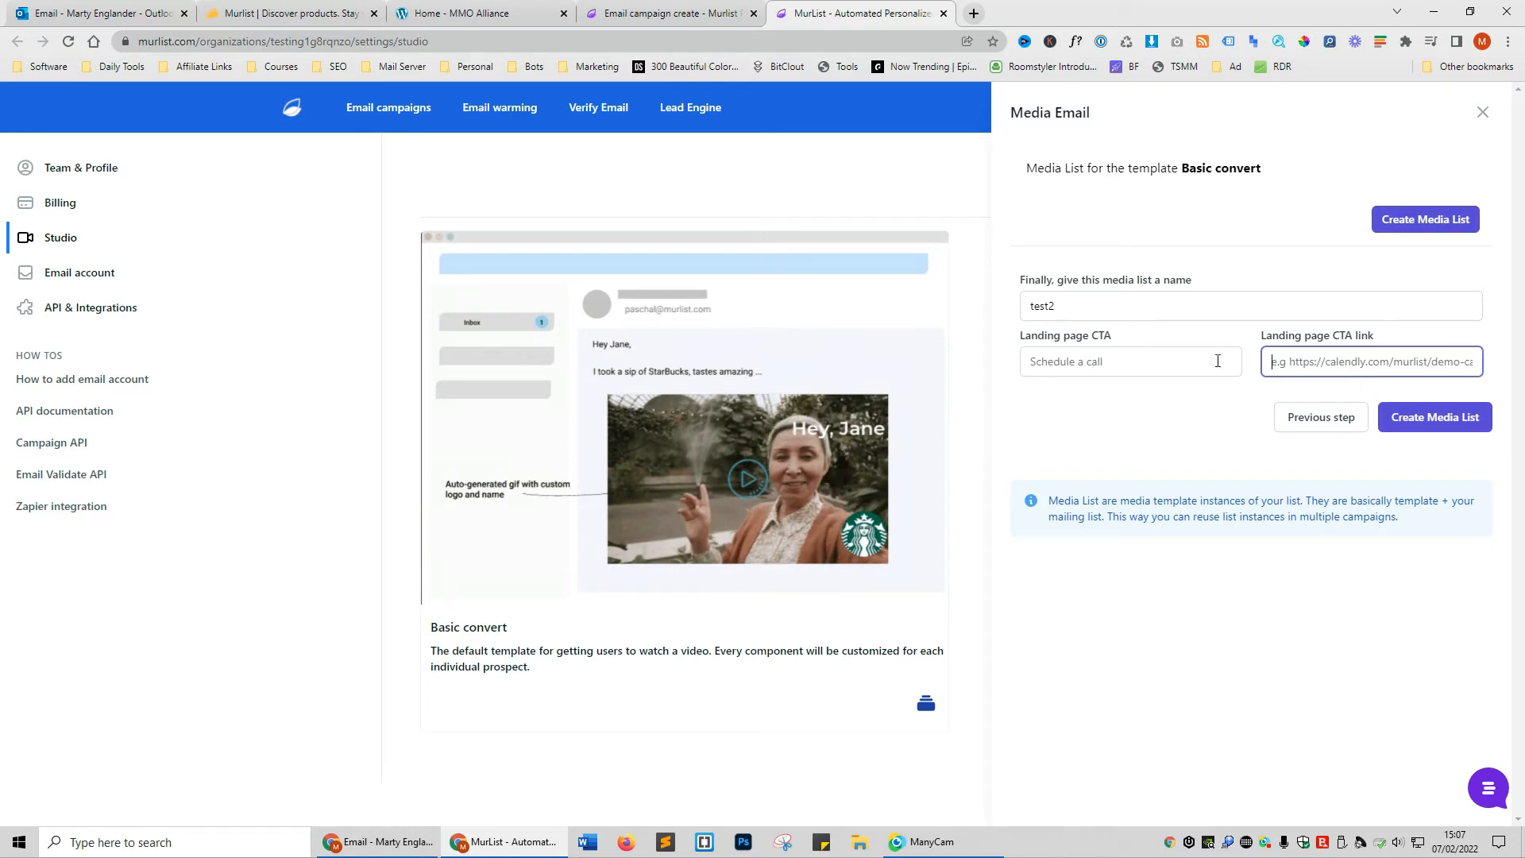
pyautogui.press('Return')
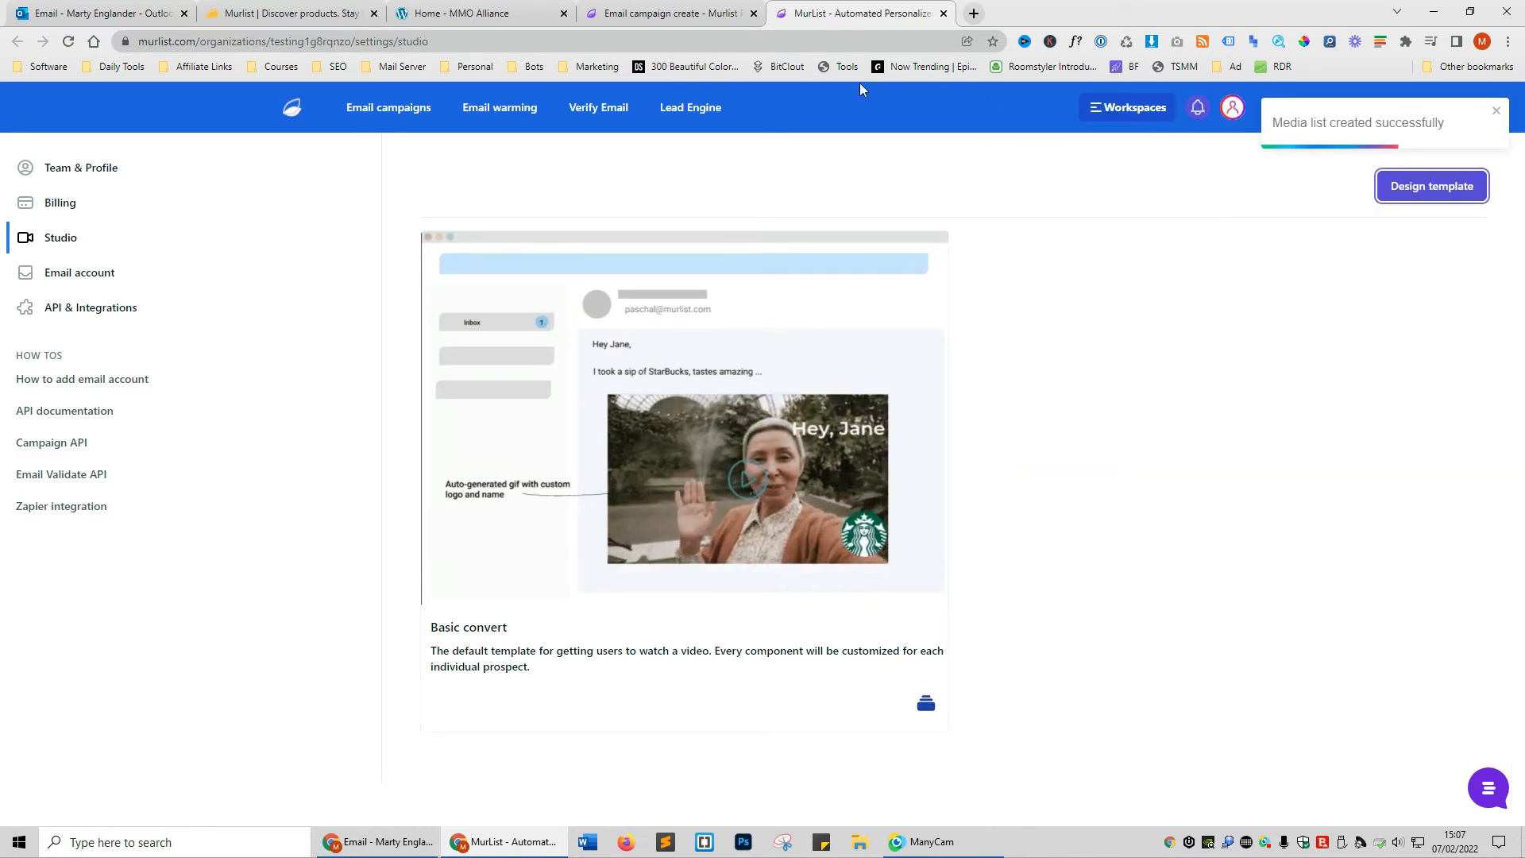
# Return to the email campaign, insert the basic video media list below the greeting in the email body, and save the email changes
pyautogui.click(633, 13)
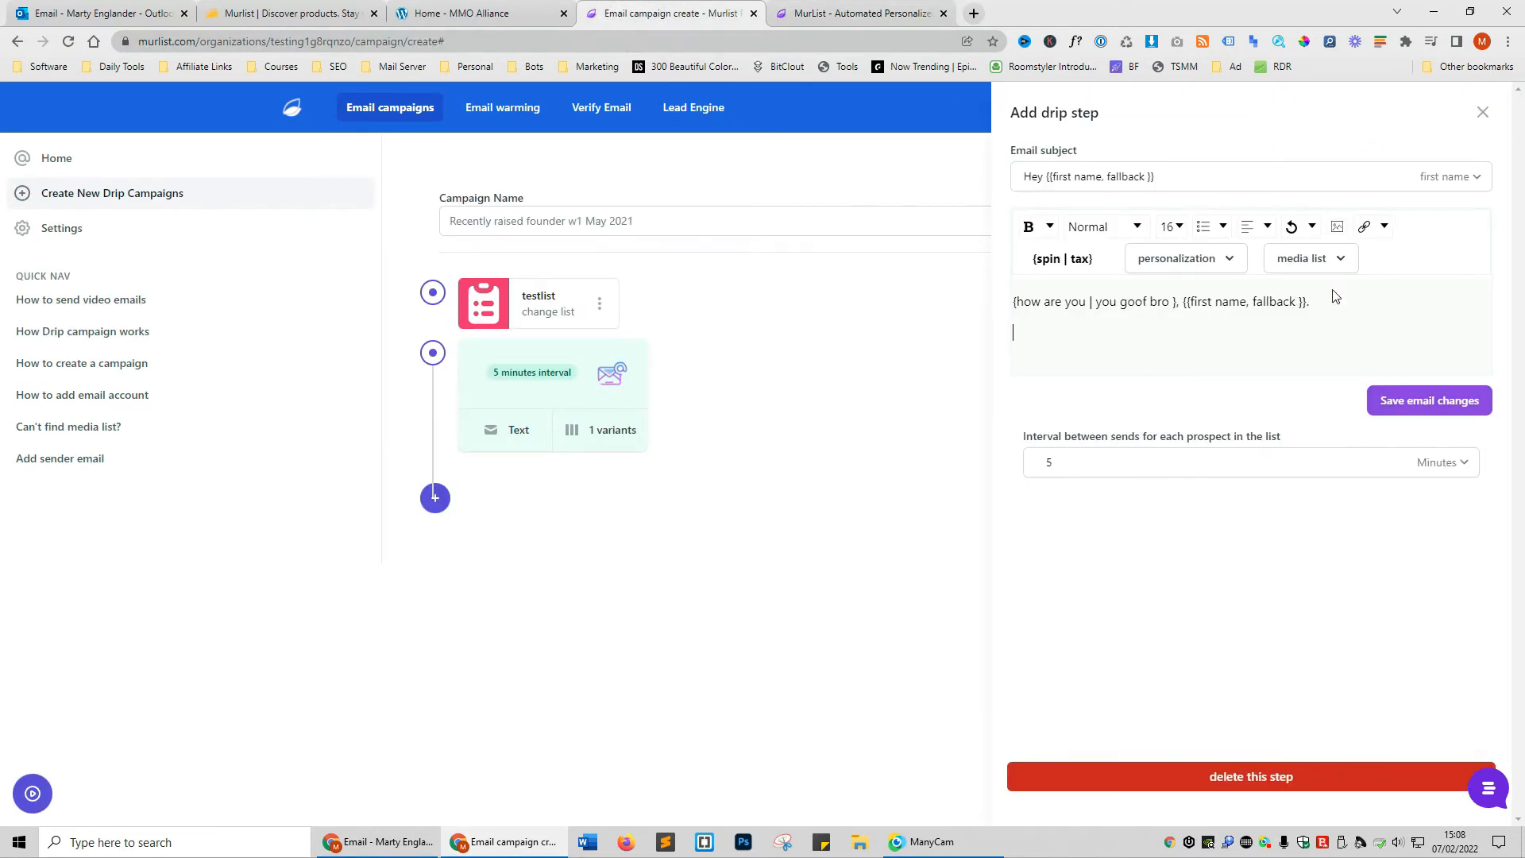
pyautogui.click(1328, 267)
pyautogui.click(1267, 301)
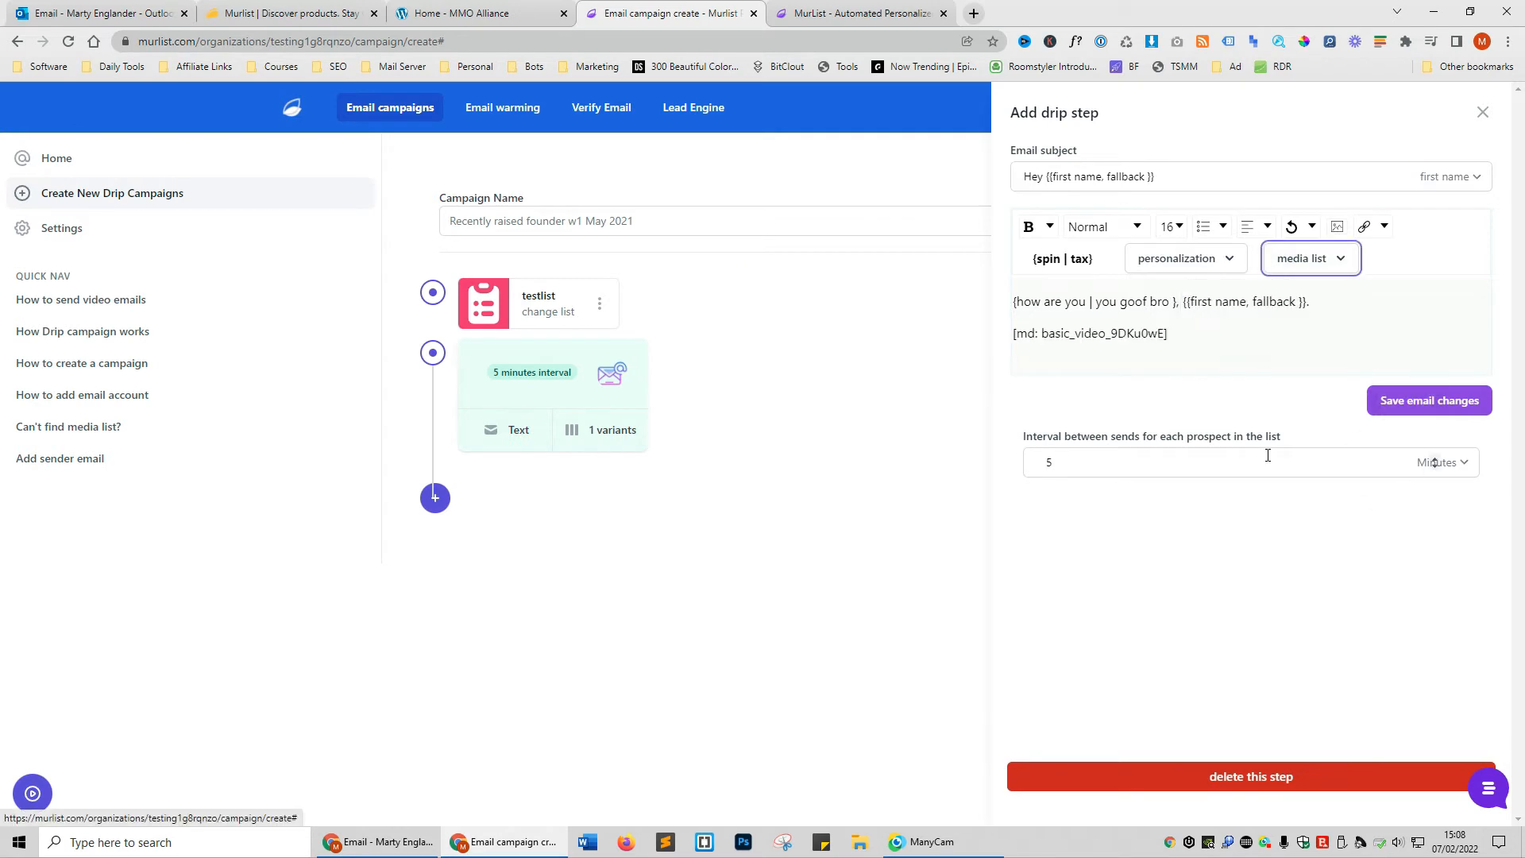
pyautogui.moveTo(1172, 334); pyautogui.dragTo(1001, 346)
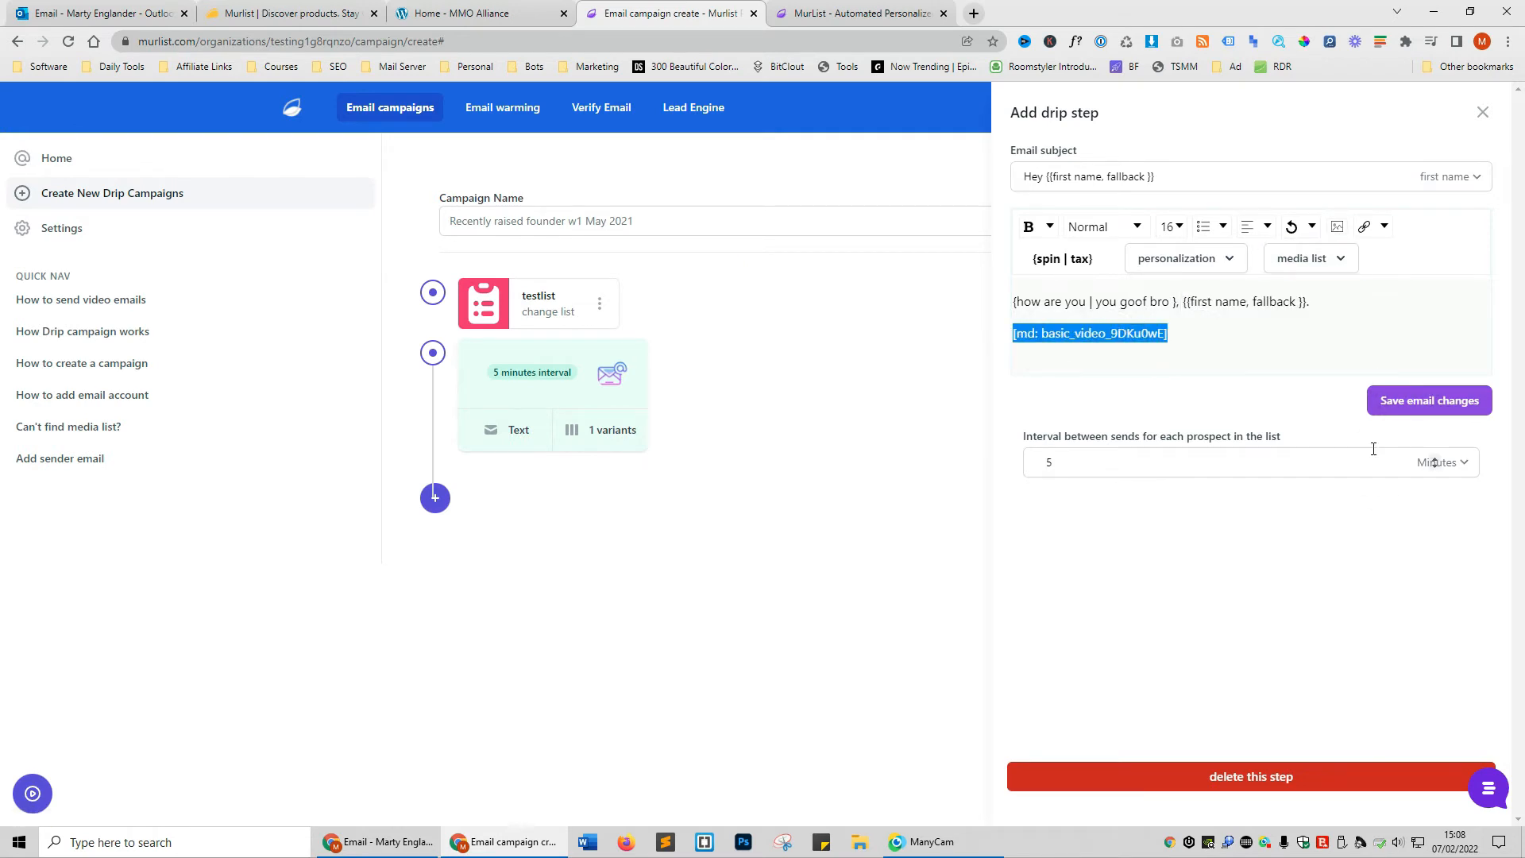
pyautogui.click(1426, 400)
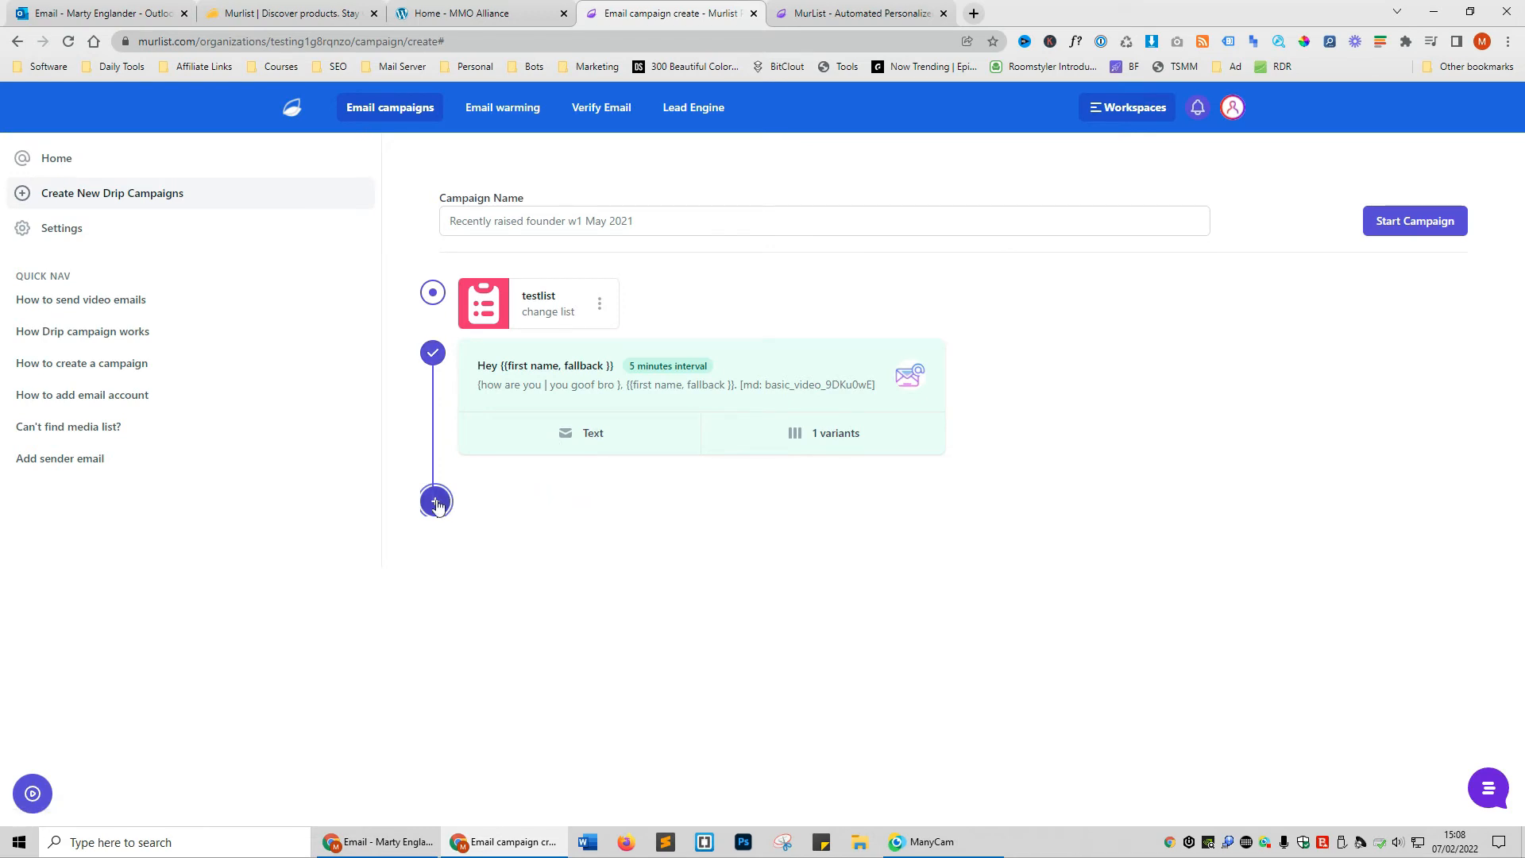
# Add a 24-hour delay and a second email step after the first email in the drip sequence
pyautogui.click(436, 502)
pyautogui.click(1162, 263)
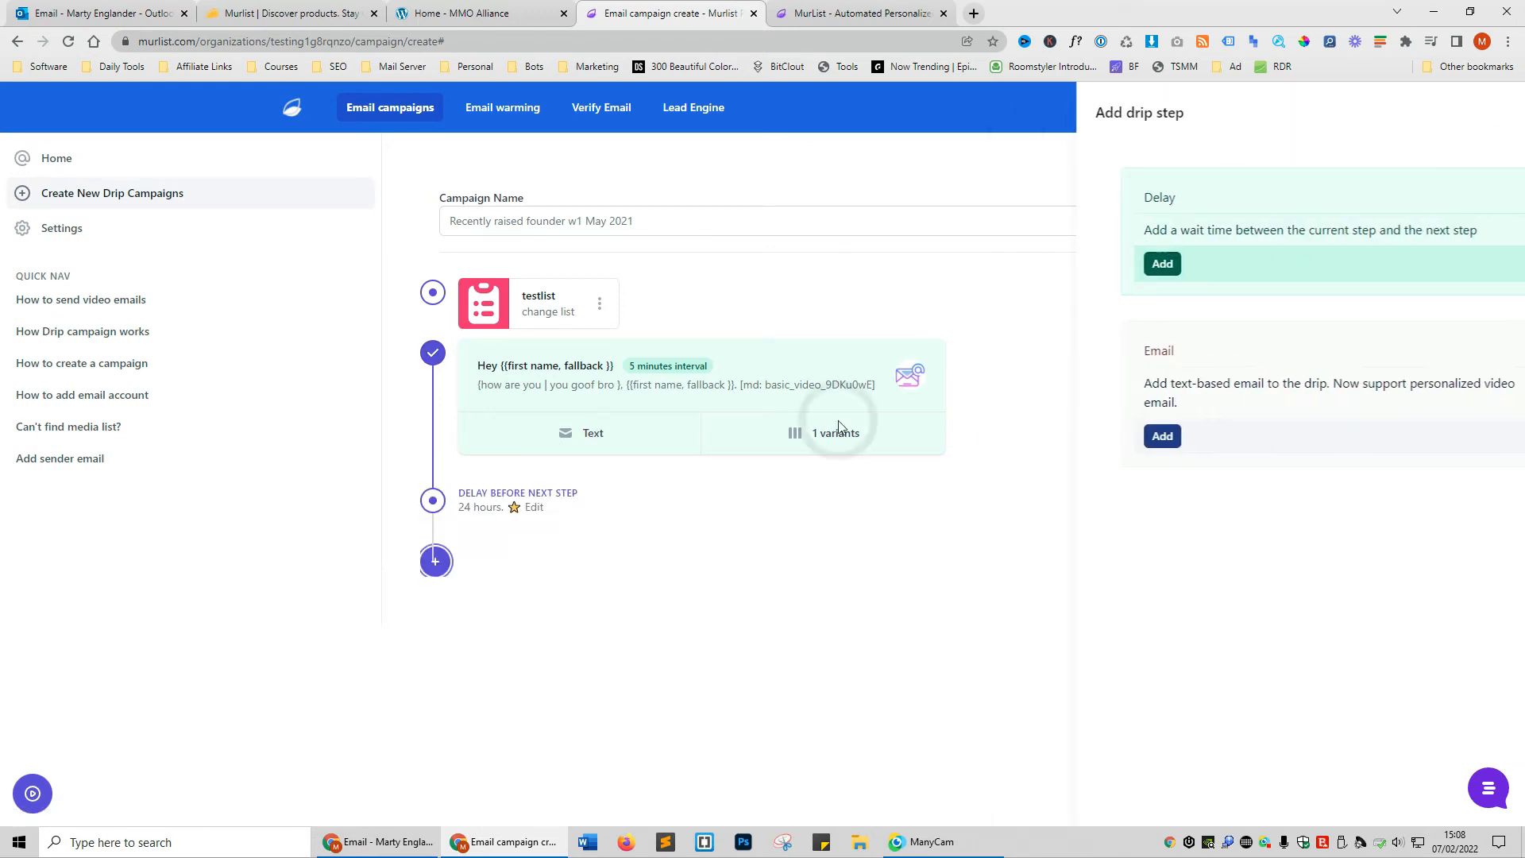
pyautogui.click(1076, 437)
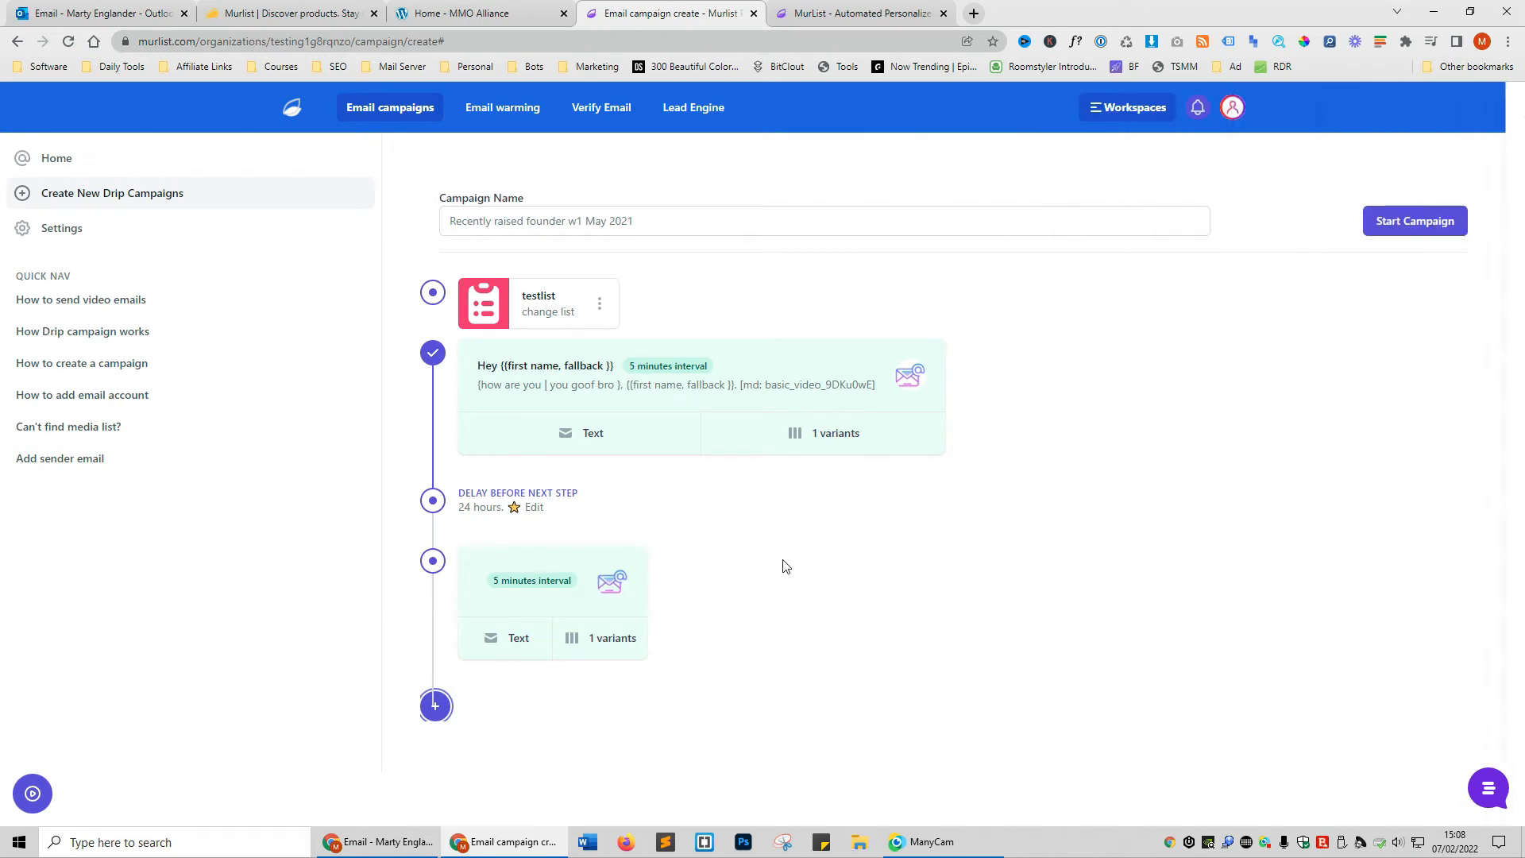
# Name the campaign test2 and proceed to its launch settings
pyautogui.click(672, 223)
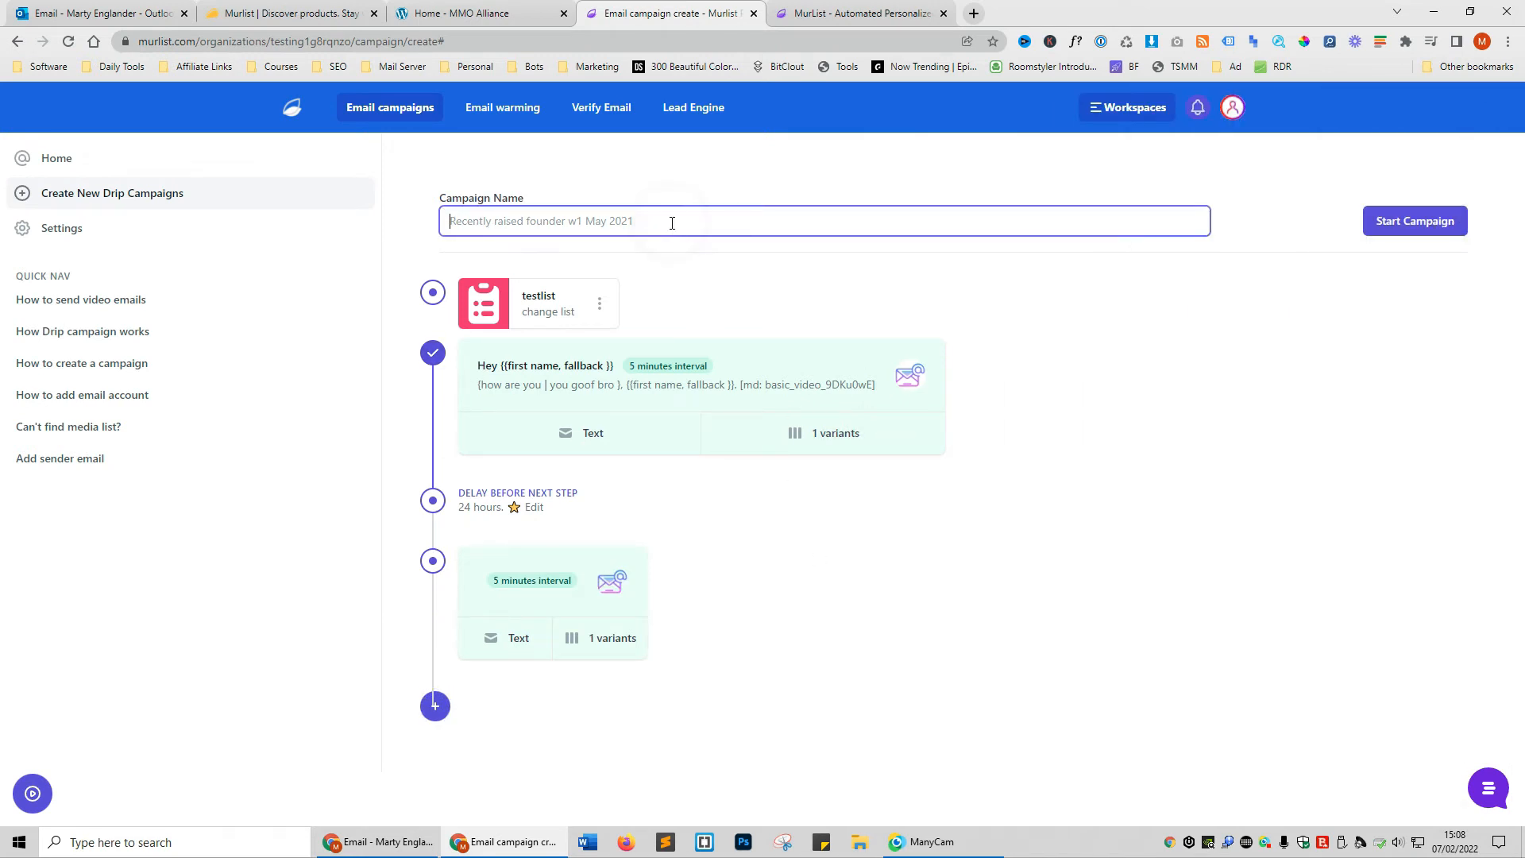
pyautogui.write('test2')
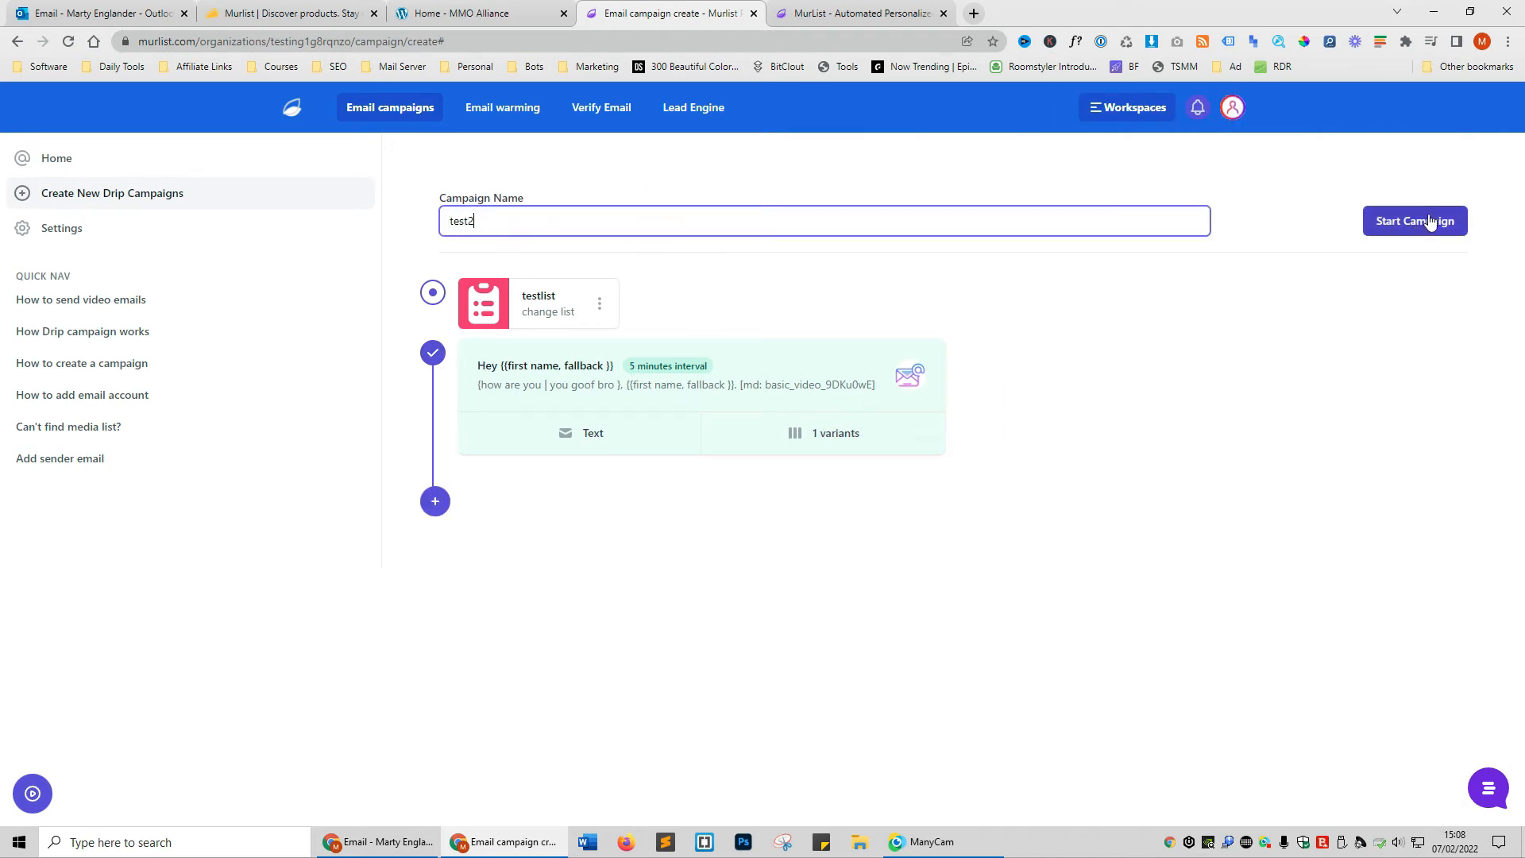
pyautogui.click(1429, 222)
# Select the existing sender email account for the campaign and turn on open rate tracking
pyautogui.click(1163, 163)
pyautogui.click(1161, 197)
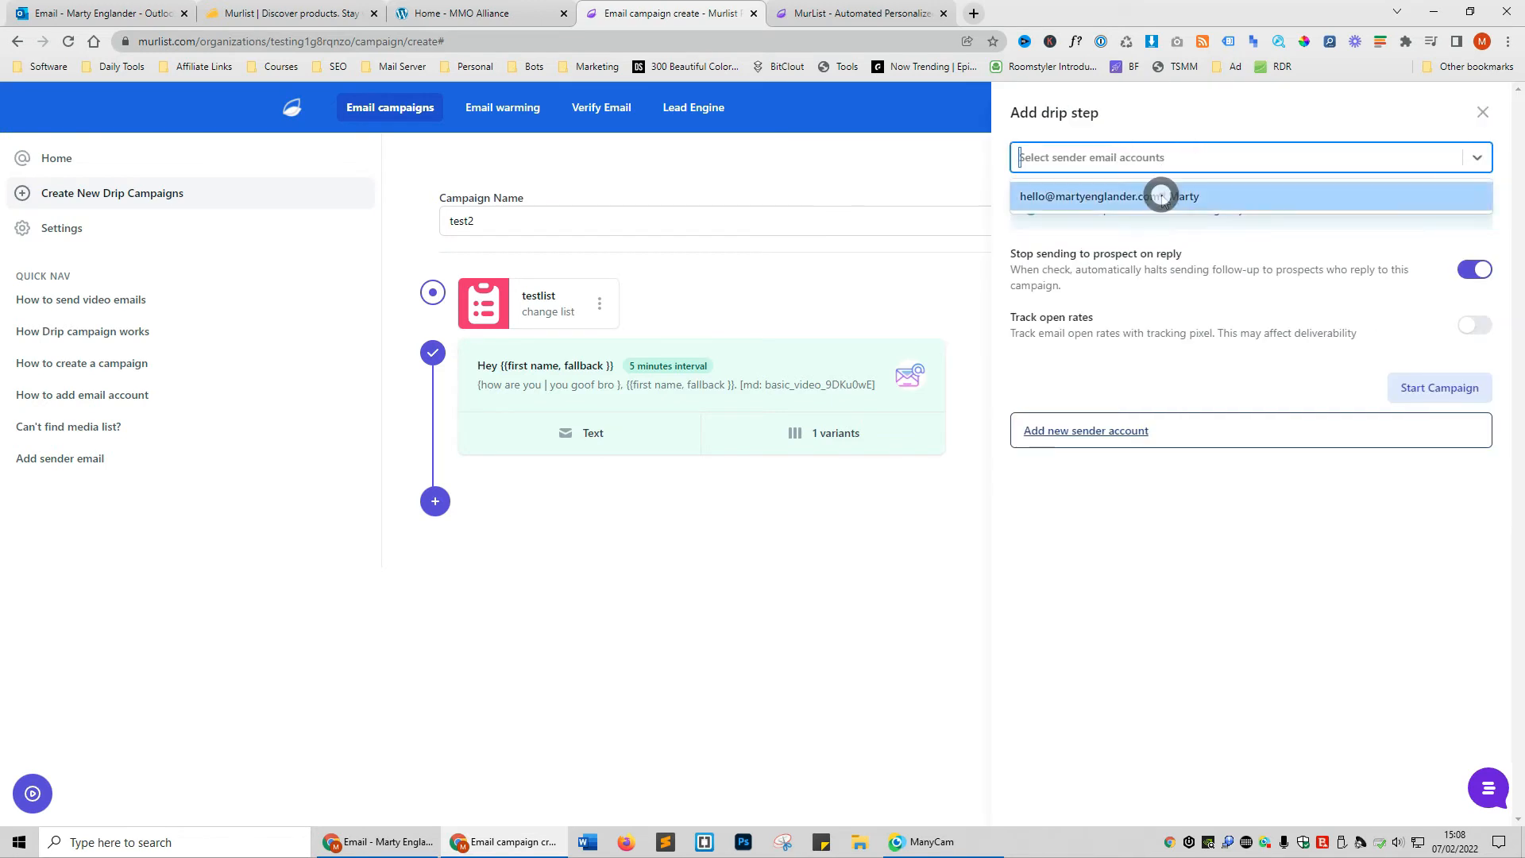
pyautogui.moveTo(1008, 269); pyautogui.dragTo(1279, 268)
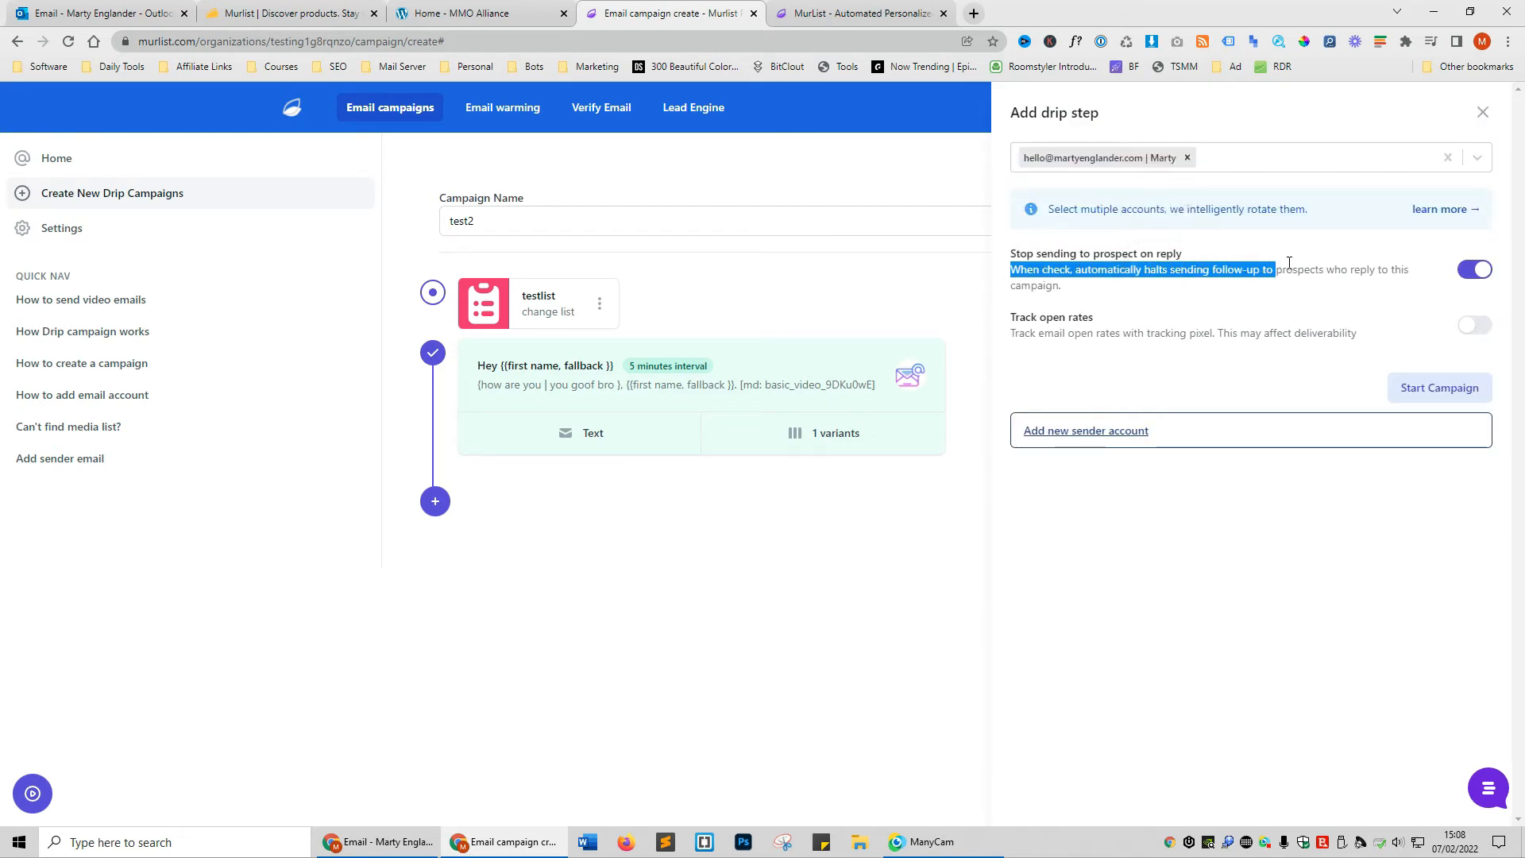
pyautogui.click(1037, 313)
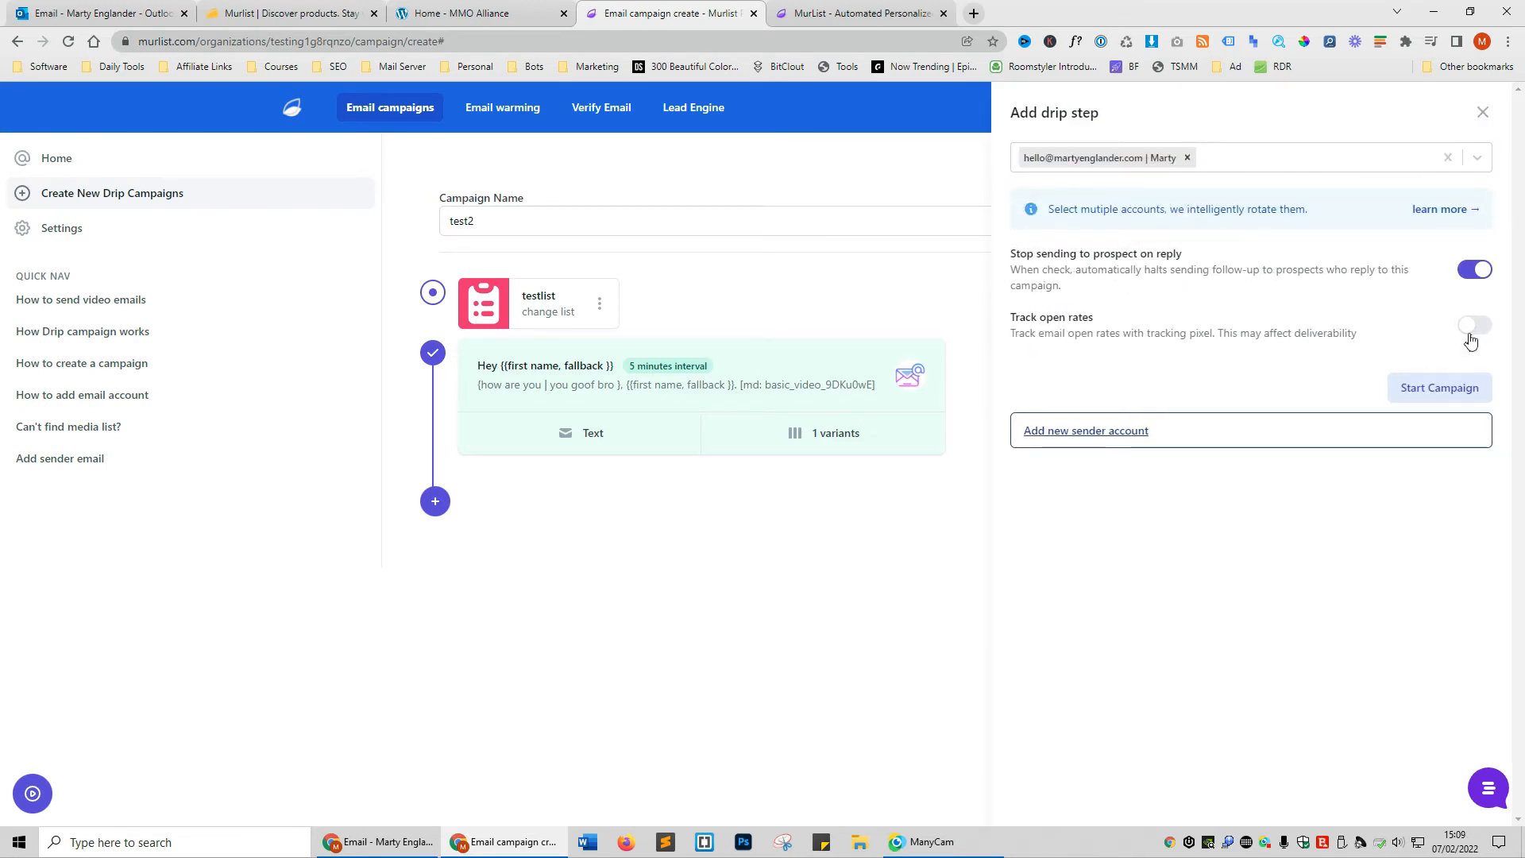
pyautogui.click(1466, 334)
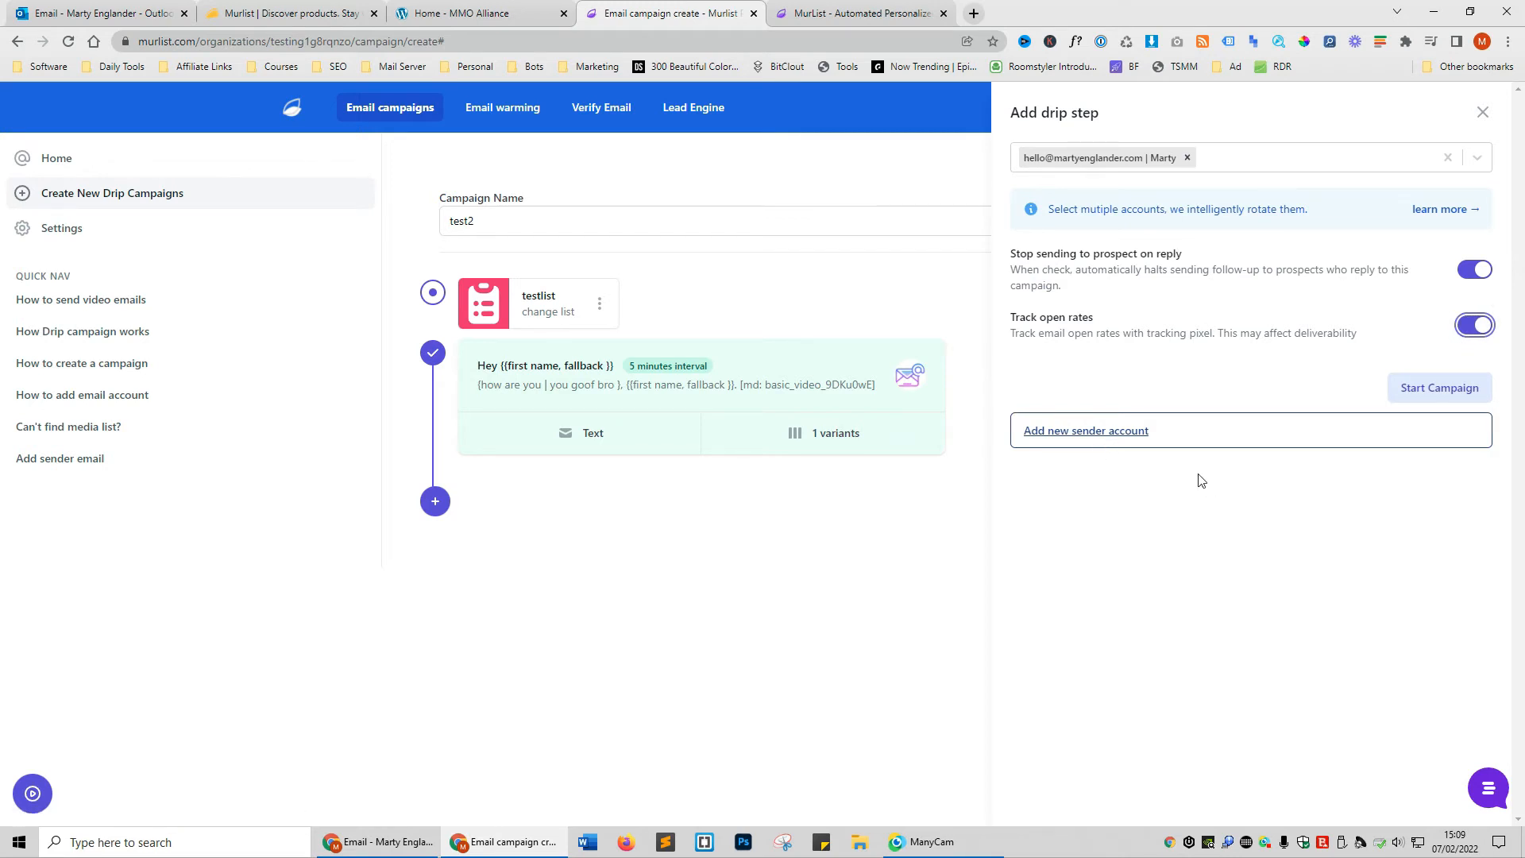
# Check the options for adding a new sender account, including the SMTP/IMAP form, and return to the campaign
pyautogui.click(1109, 439)
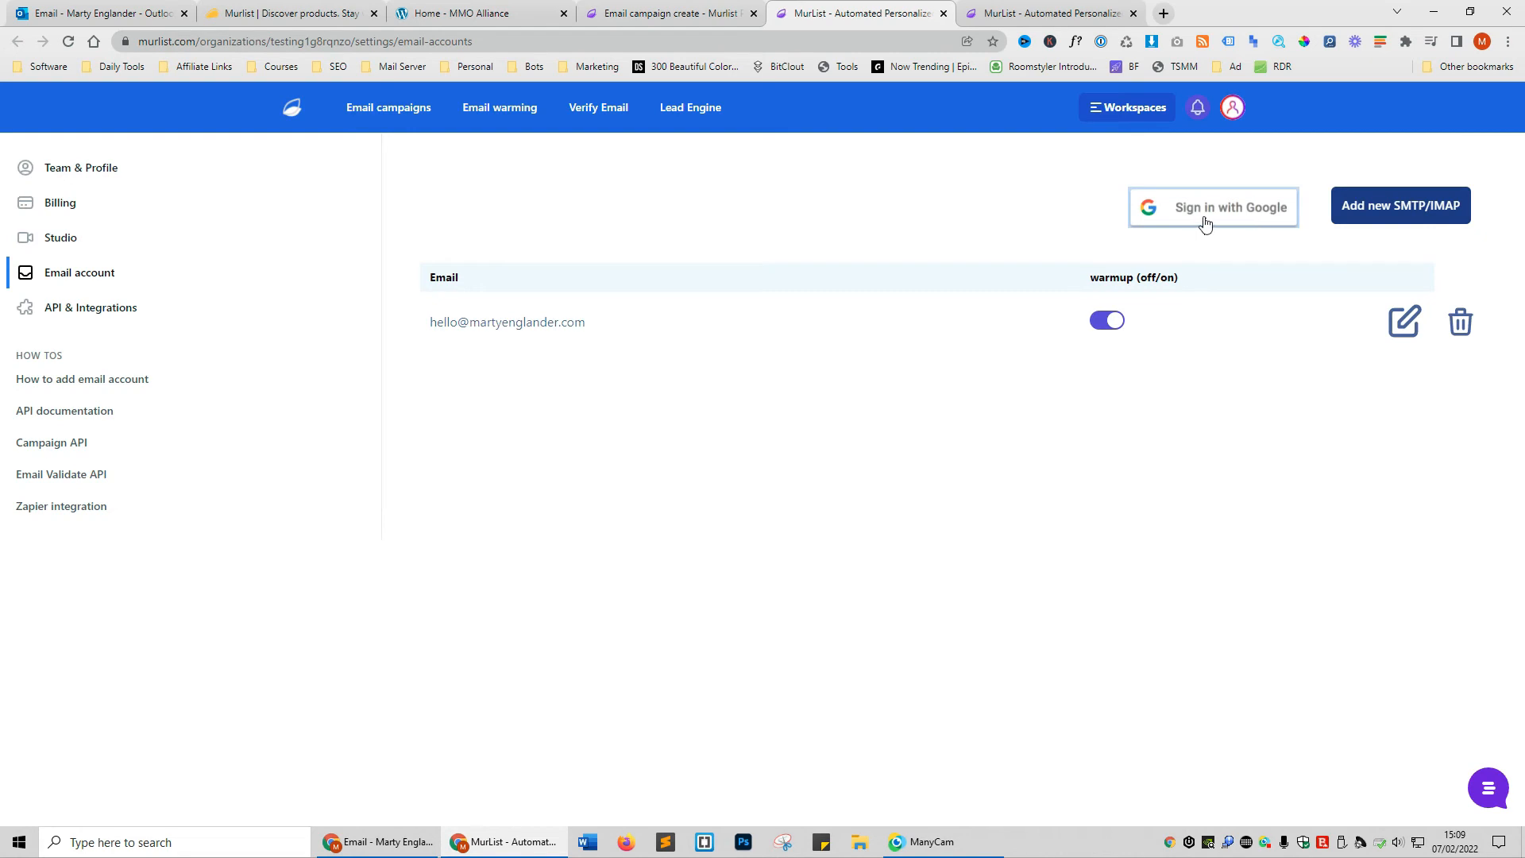
pyautogui.click(1399, 210)
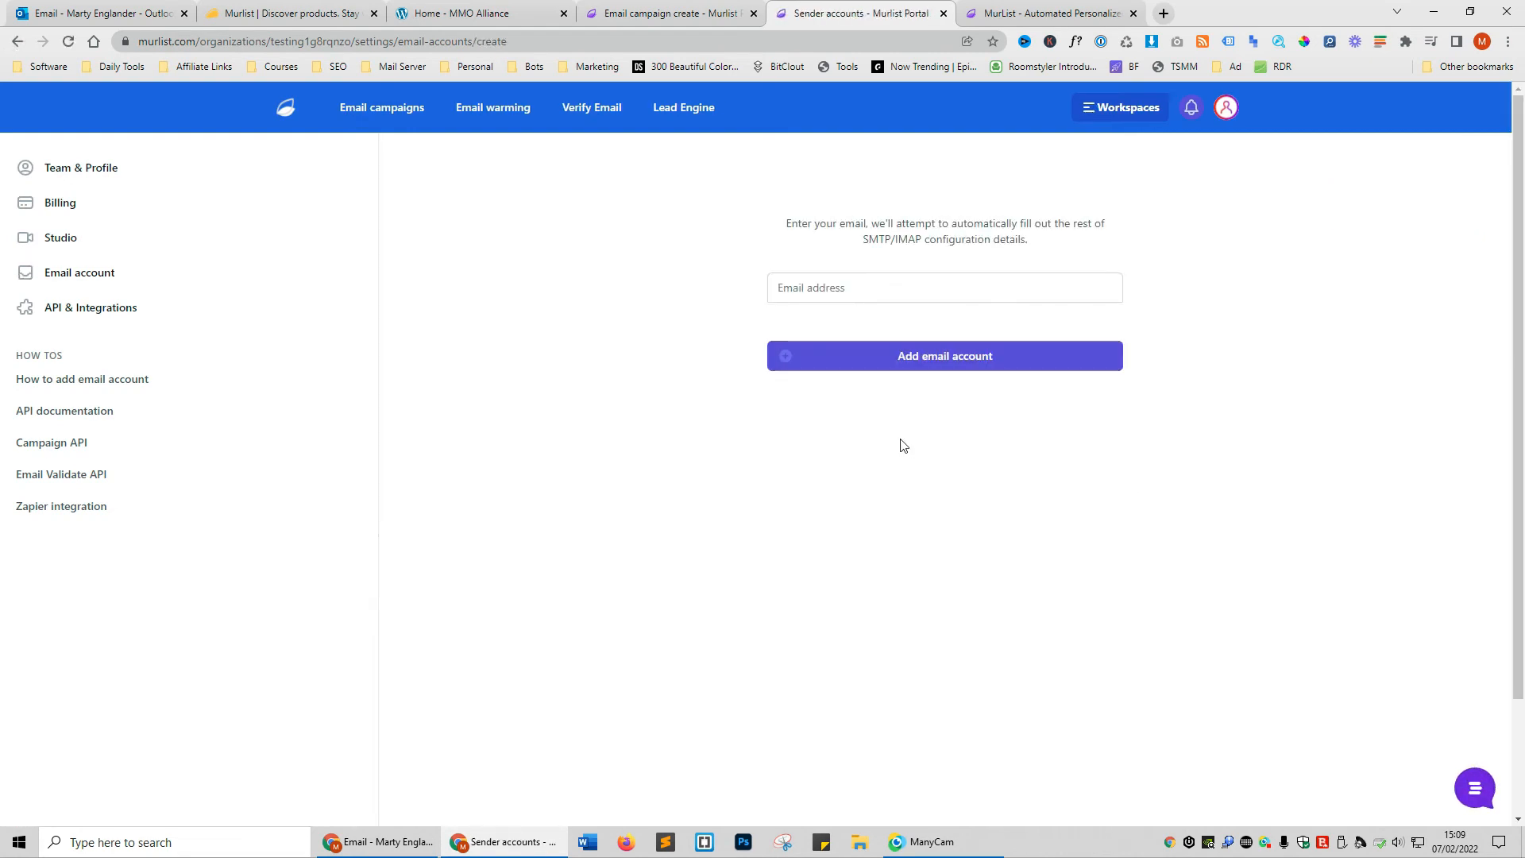
pyautogui.hotkey('ctrl', 'shift', 'Tab')
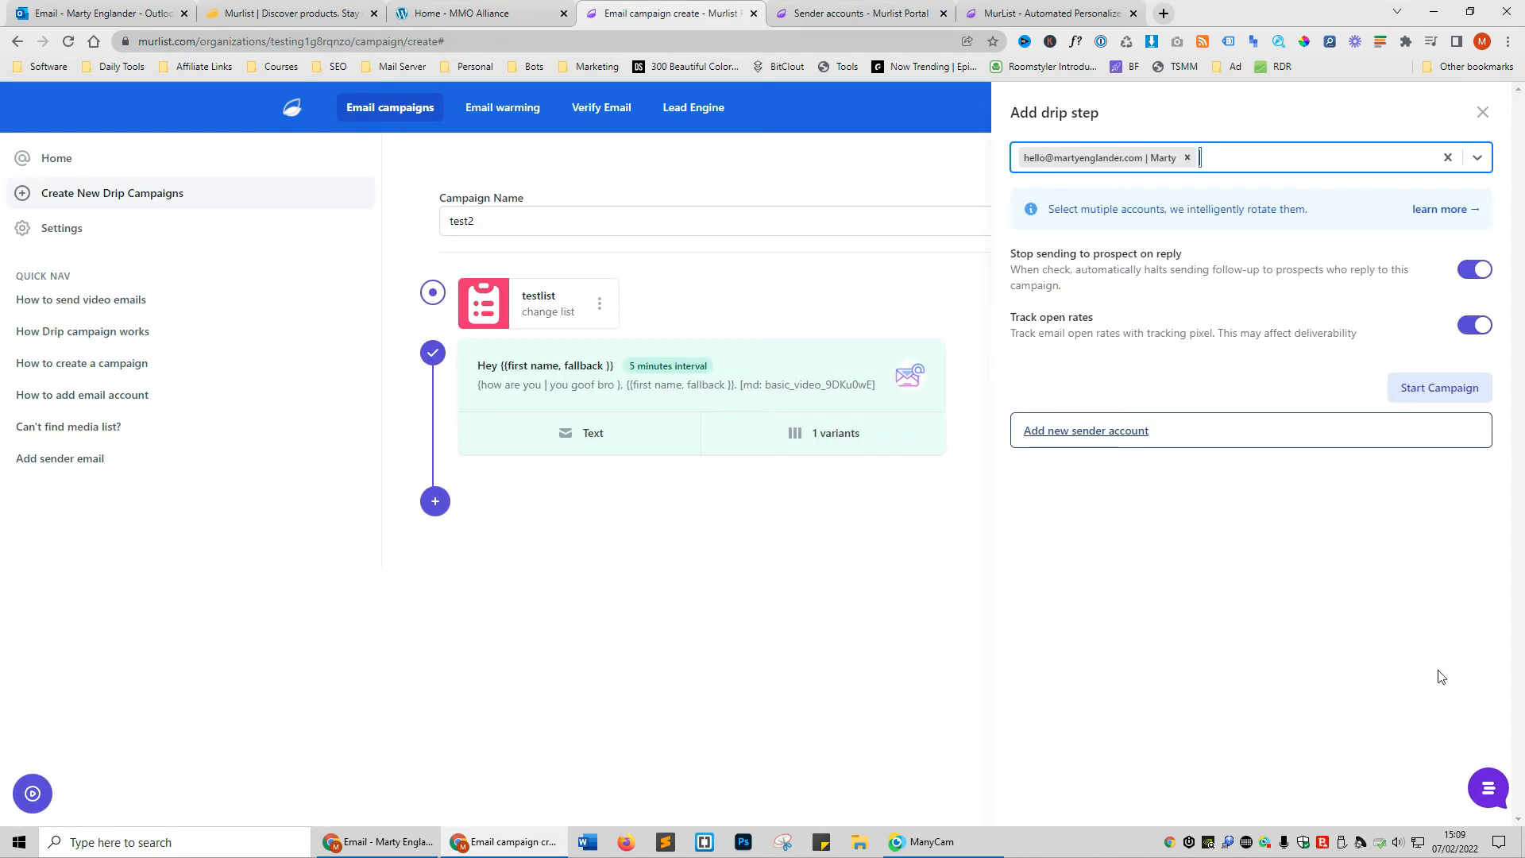
# Start the test2 campaign and open its details from the campaign list
pyautogui.click(1439, 387)
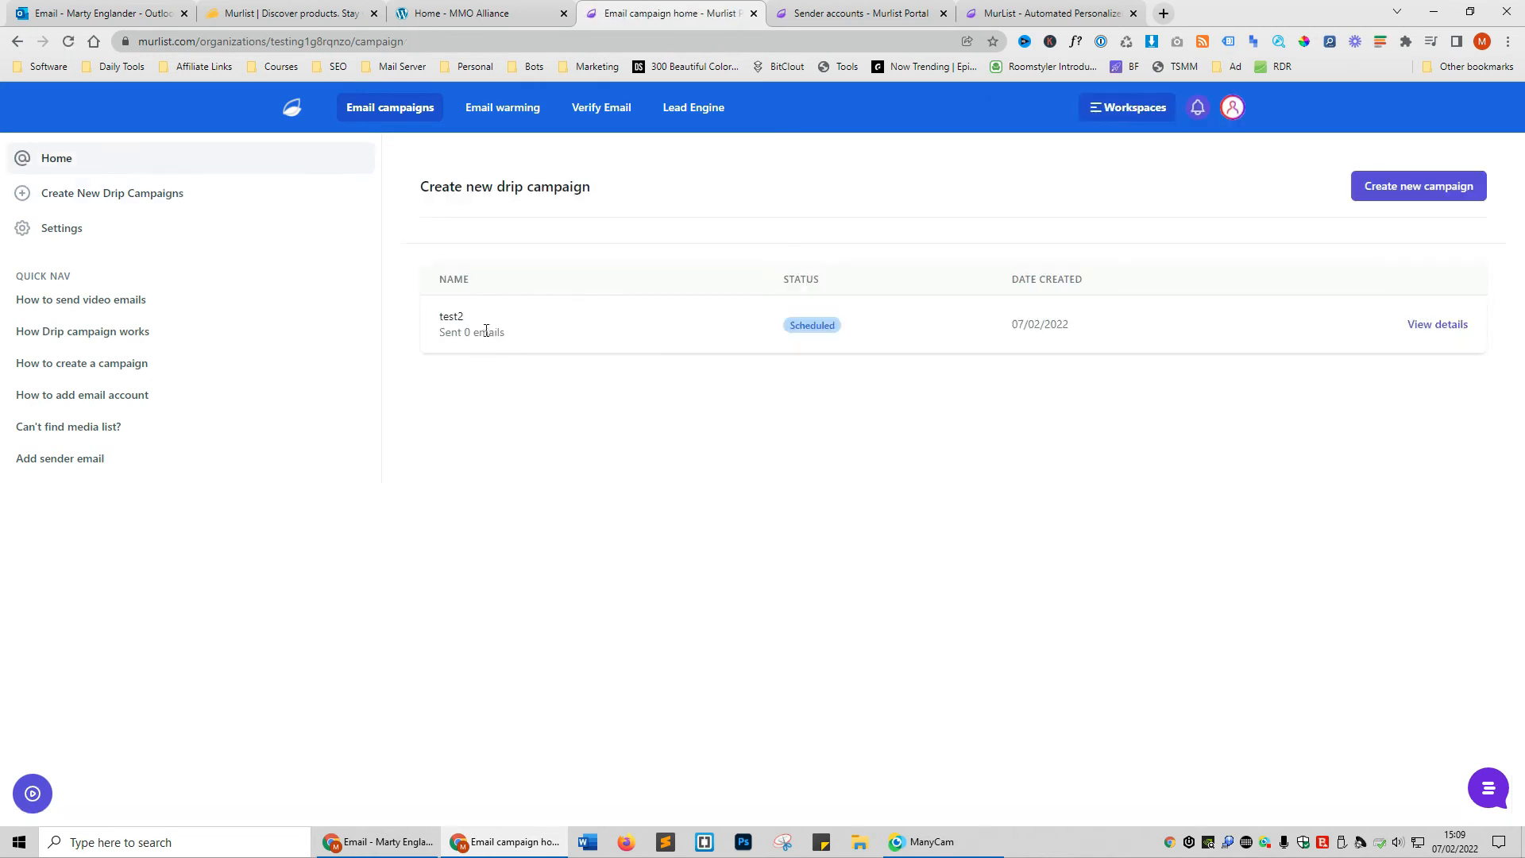
pyautogui.moveTo(488, 332); pyautogui.dragTo(1221, 332)
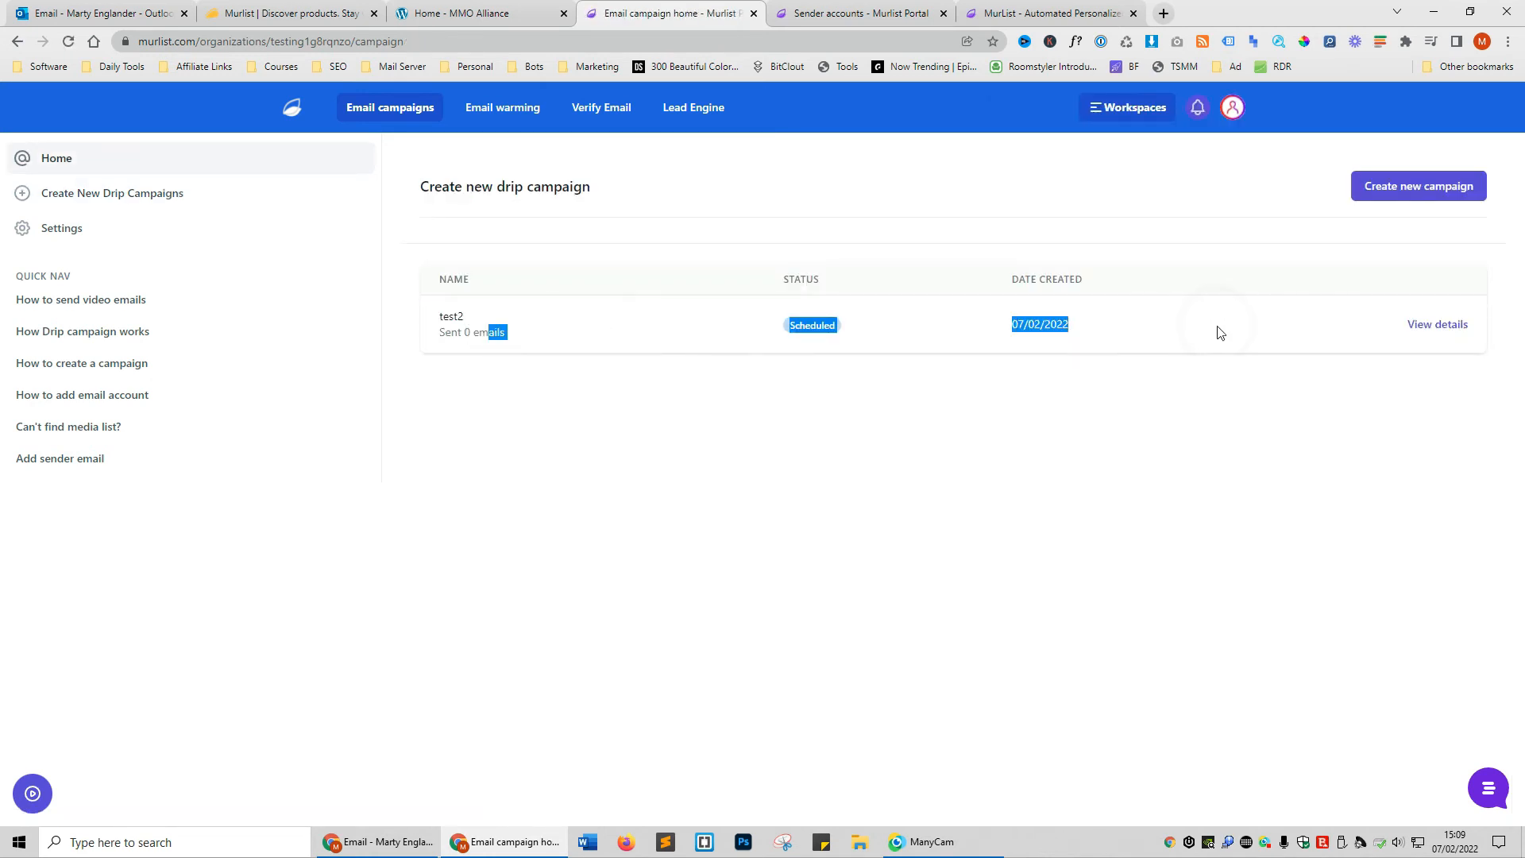
pyautogui.click(1443, 326)
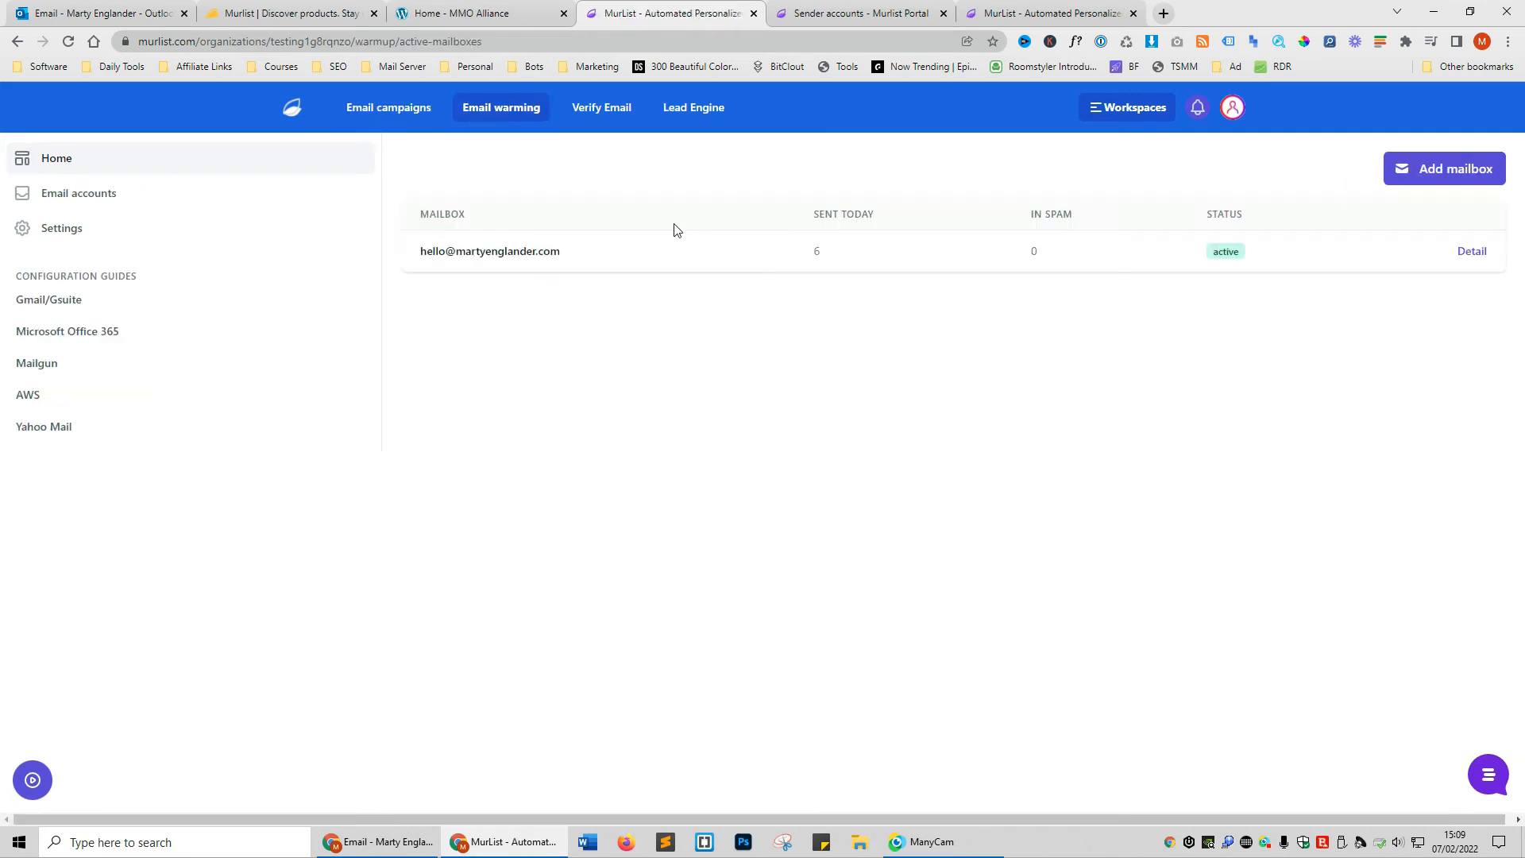
# Review the warming analytics of the active mailbox, check the "what's next?" help page, and return to Murlist
pyautogui.click(1469, 253)
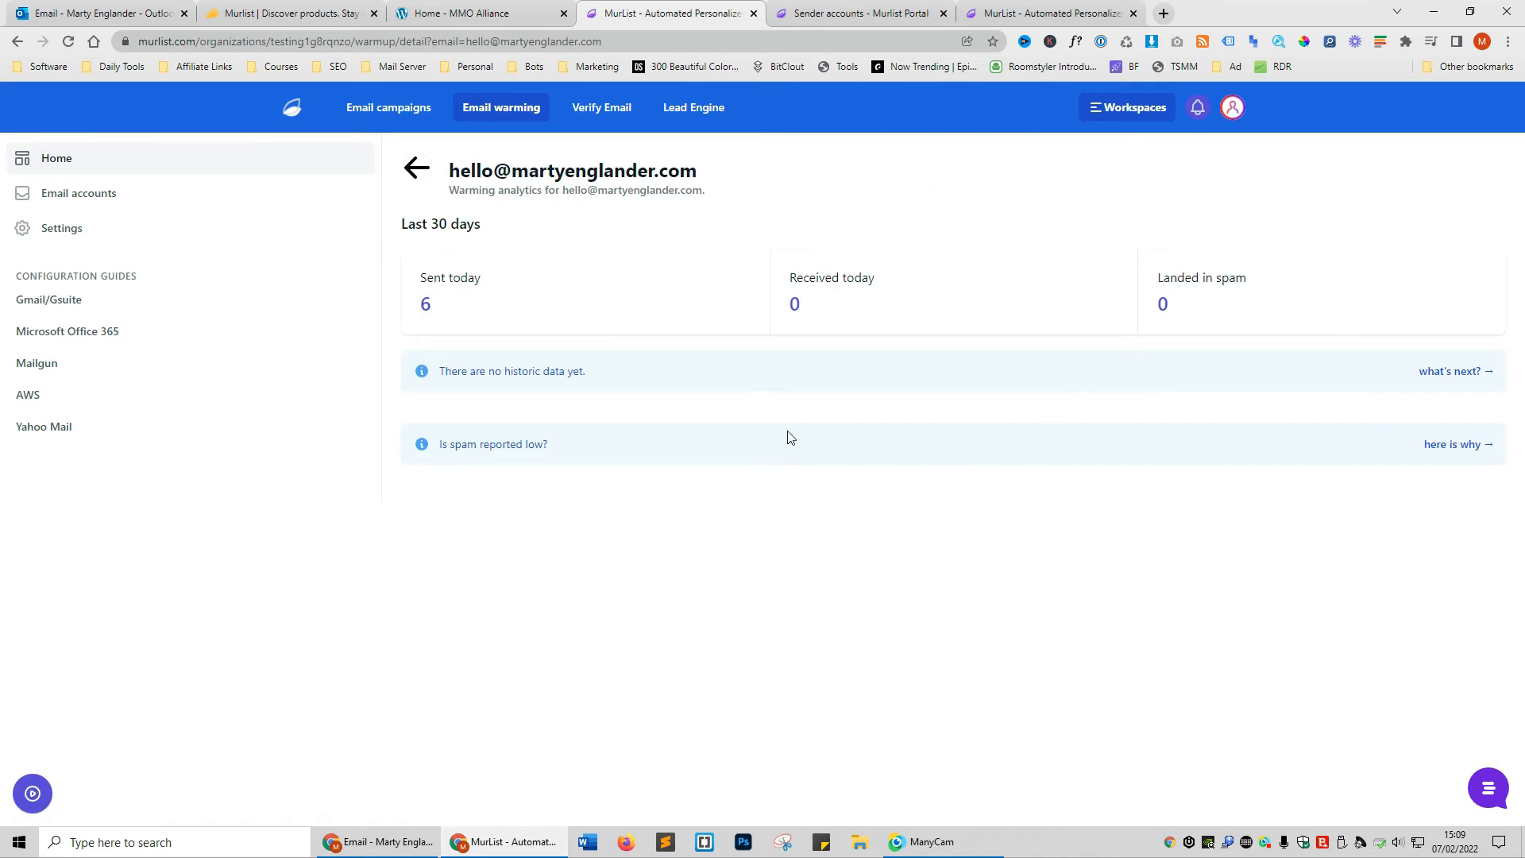
pyautogui.tripleClick(831, 303)
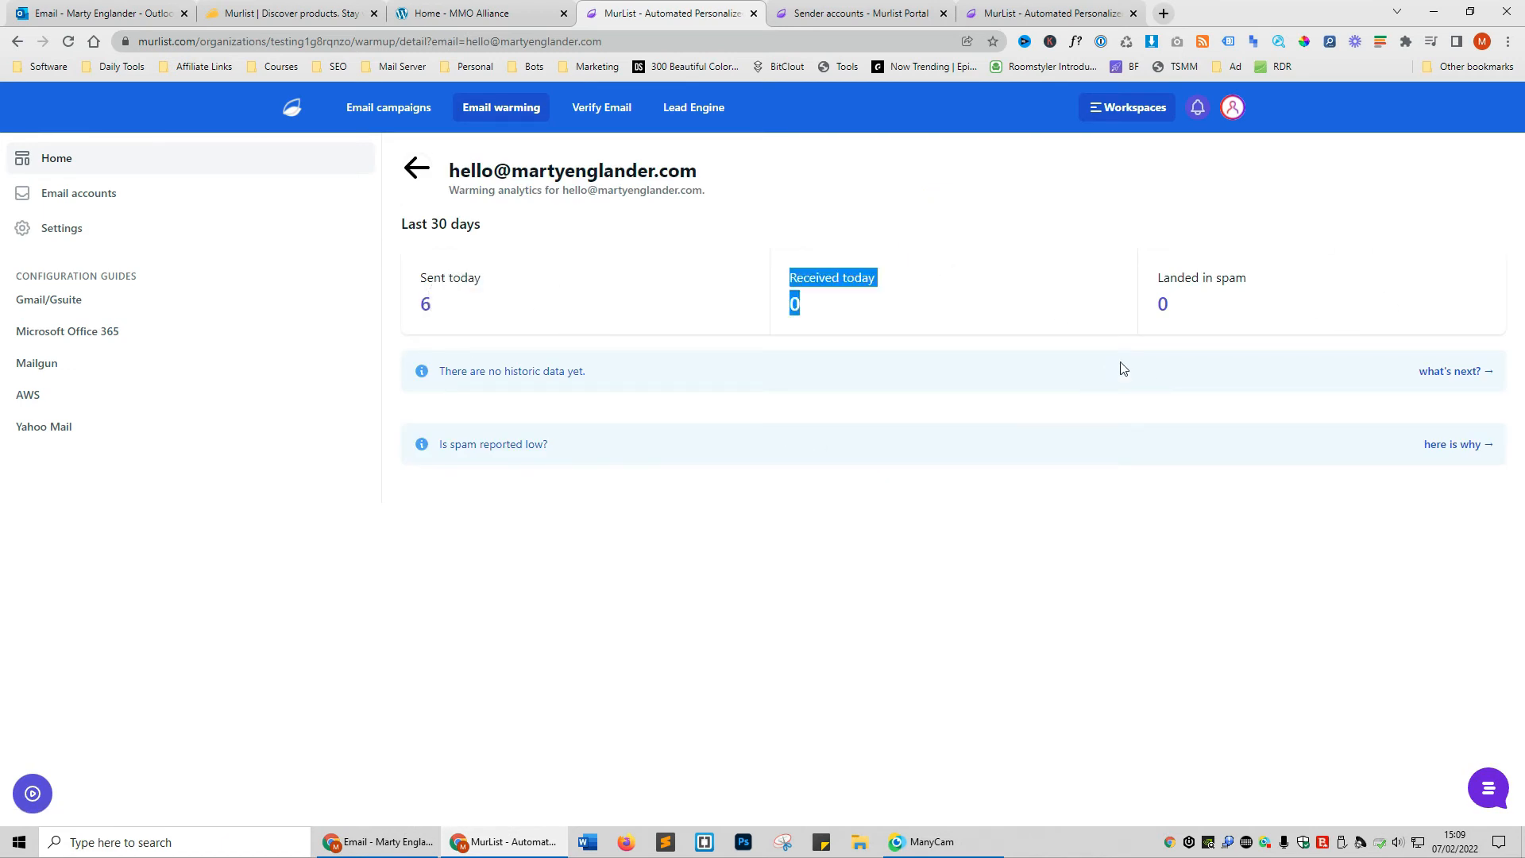
pyautogui.click(1150, 326)
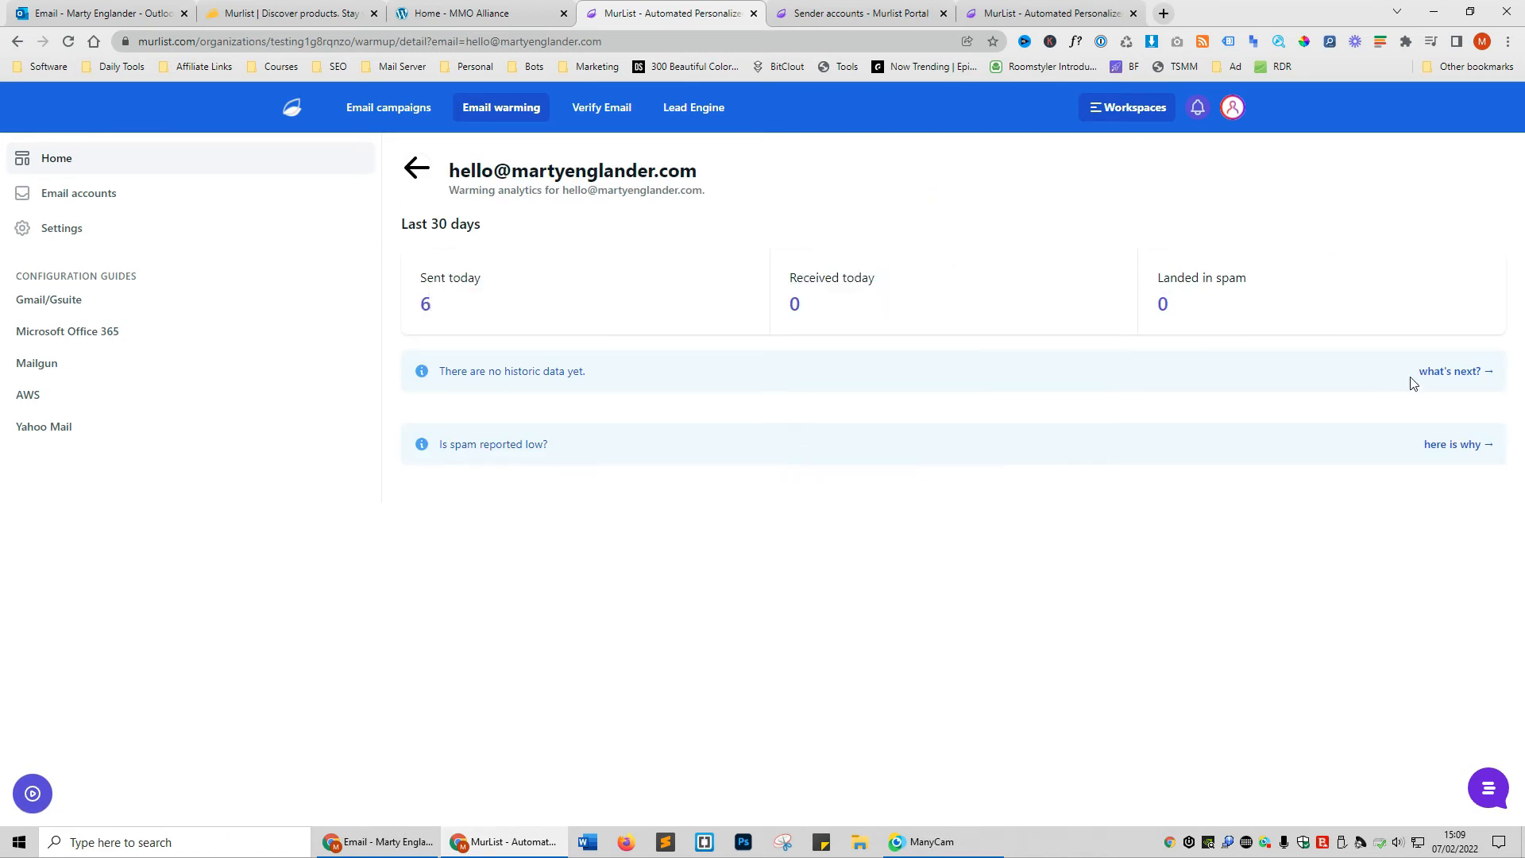
pyautogui.click(1470, 370)
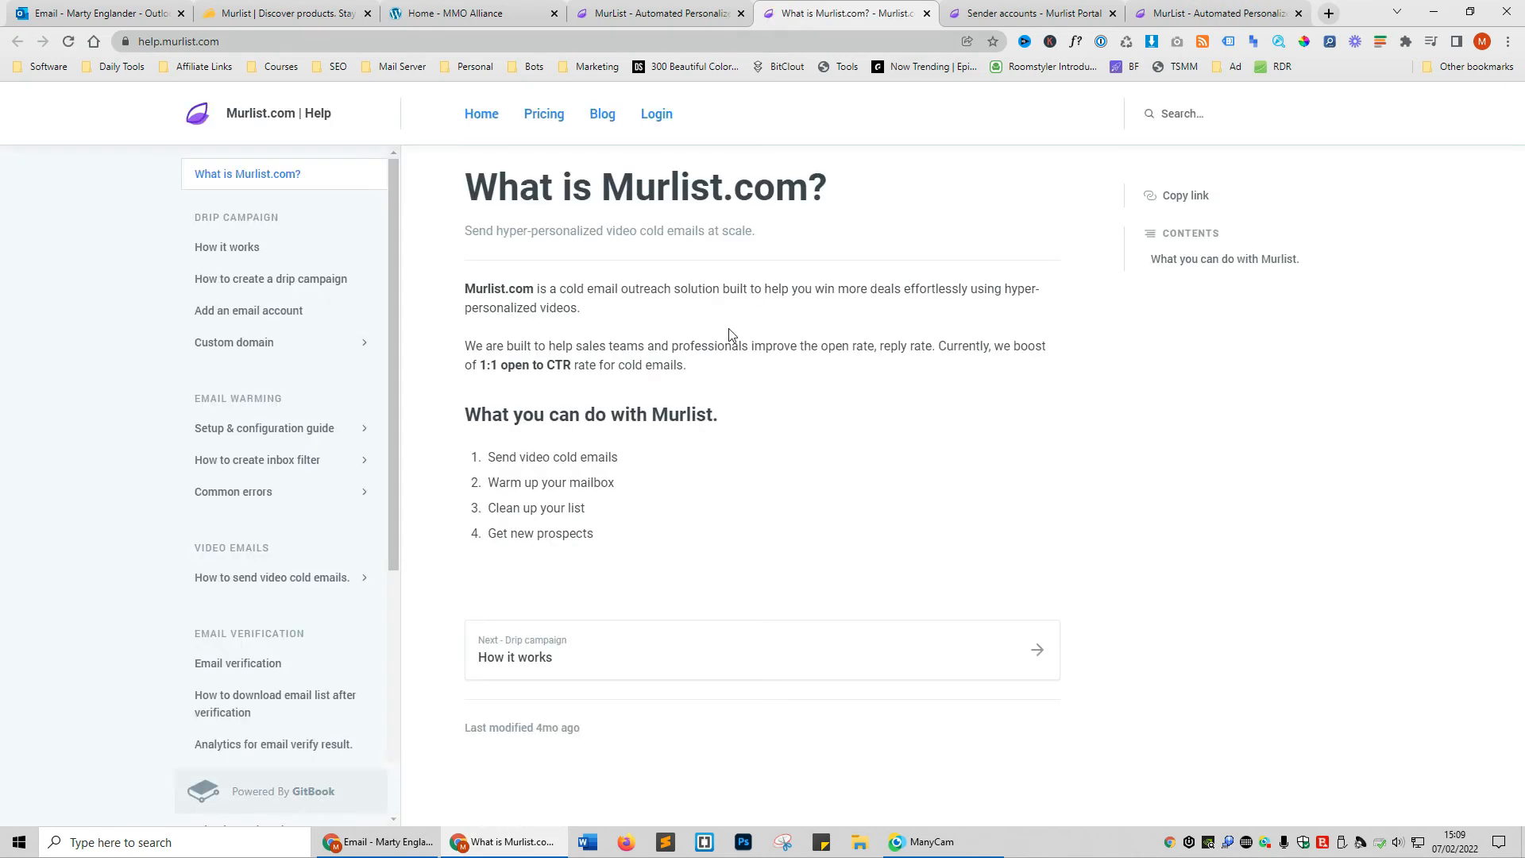
pyautogui.click(660, 11)
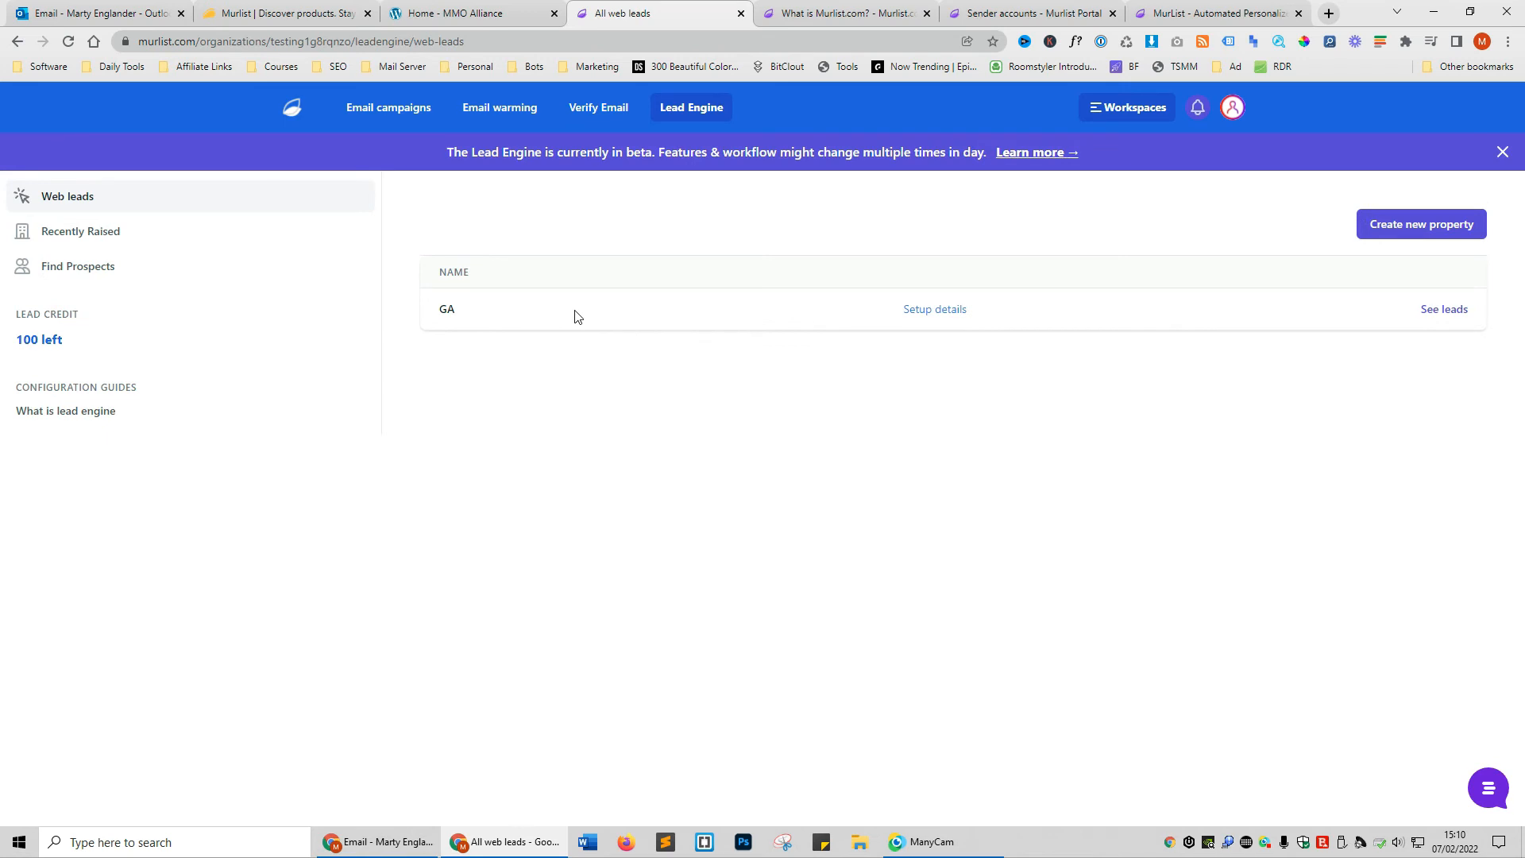
# Create a Lead Engine web property, using the website's domain as both the property name and the property domain
pyautogui.click(1358, 224)
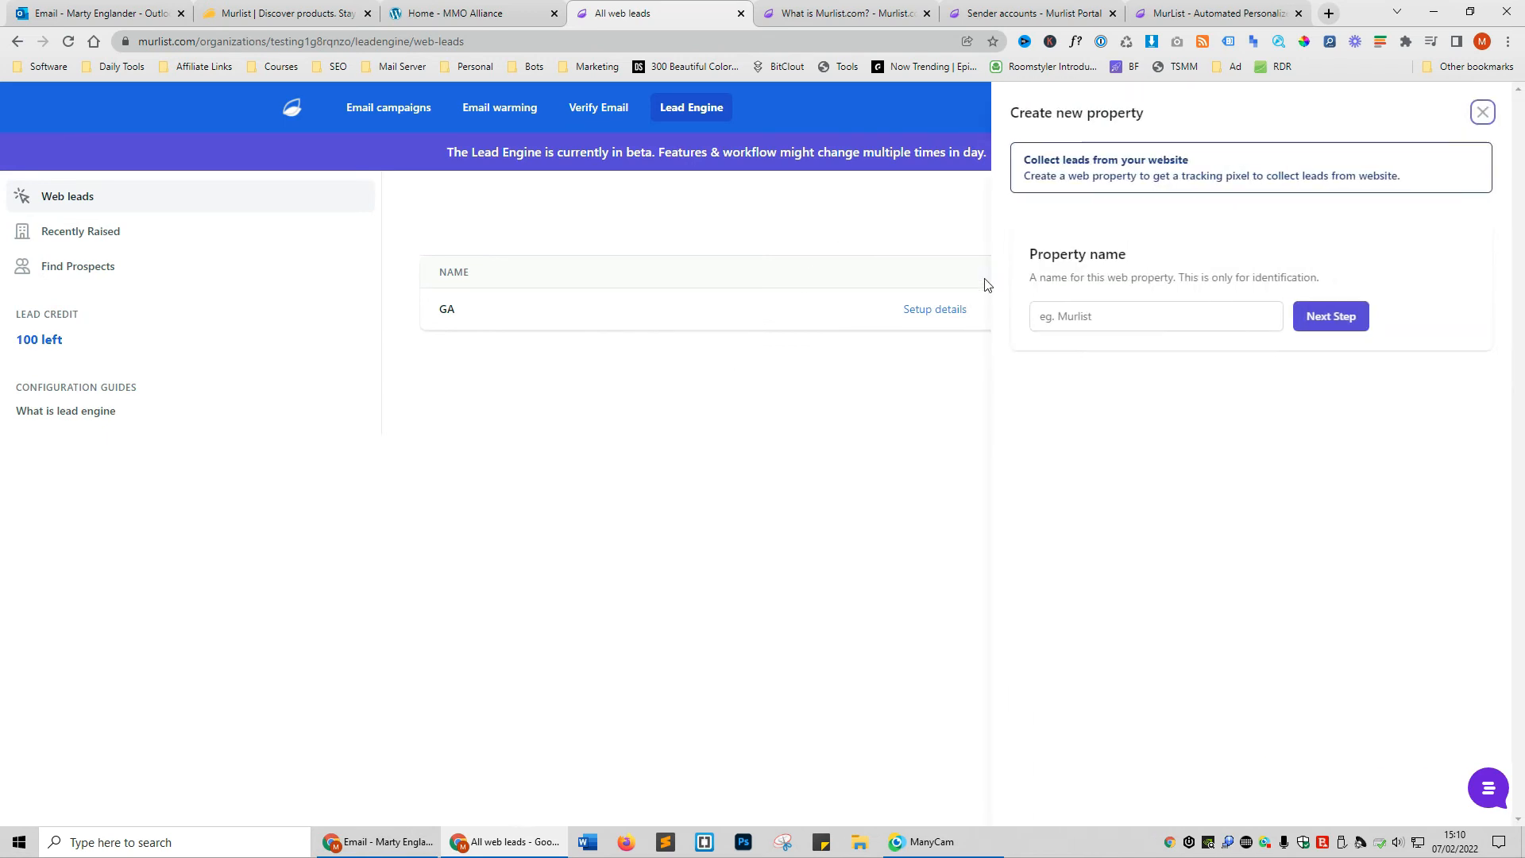
pyautogui.click(1076, 320)
pyautogui.write('martyenglander.com')
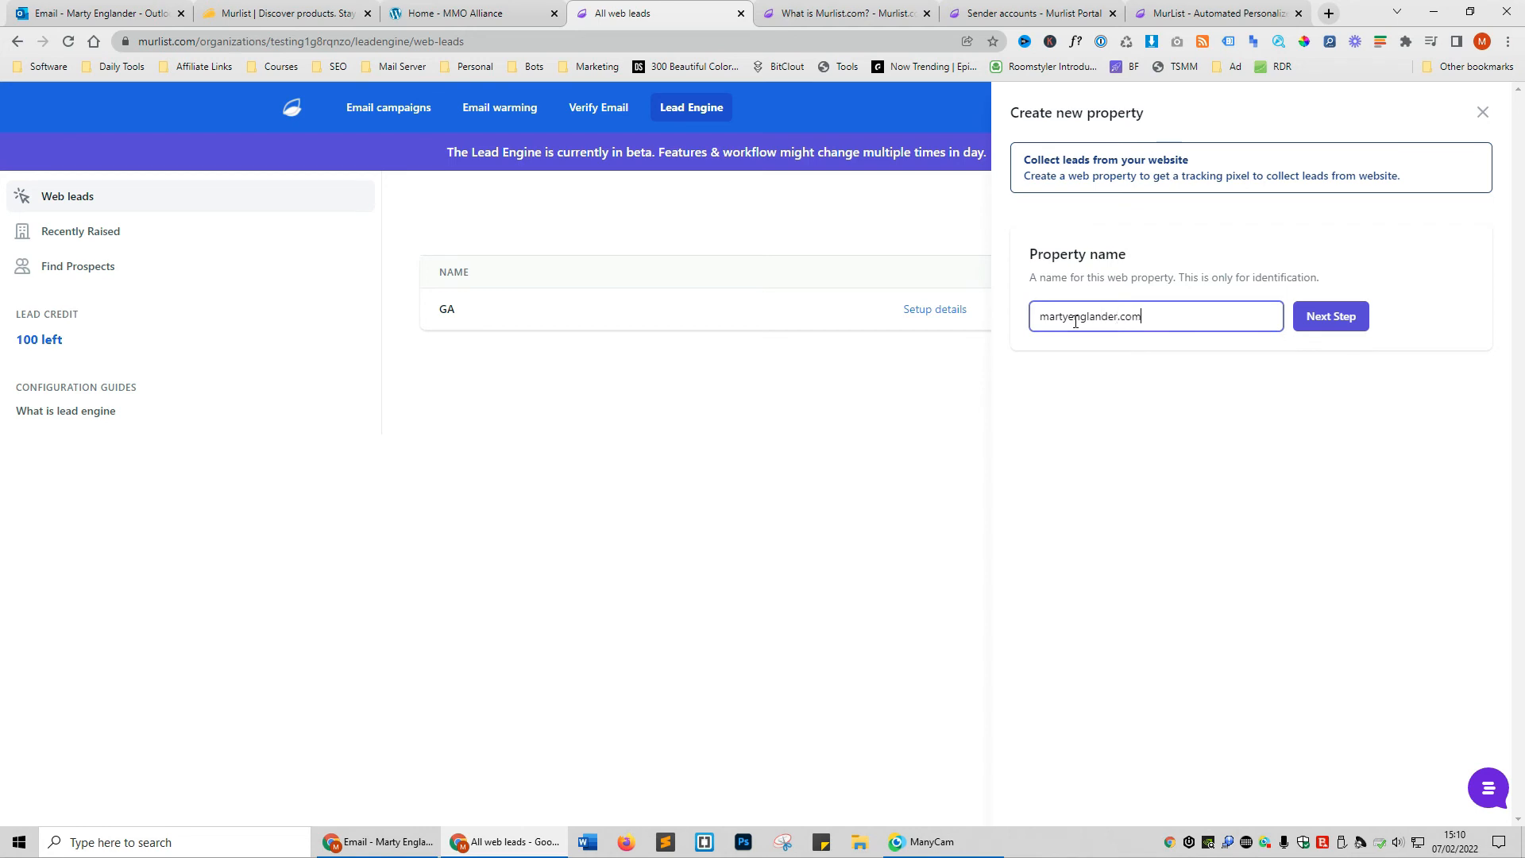
pyautogui.click(1331, 316)
pyautogui.click(1128, 316)
pyautogui.write('martyenglander.com')
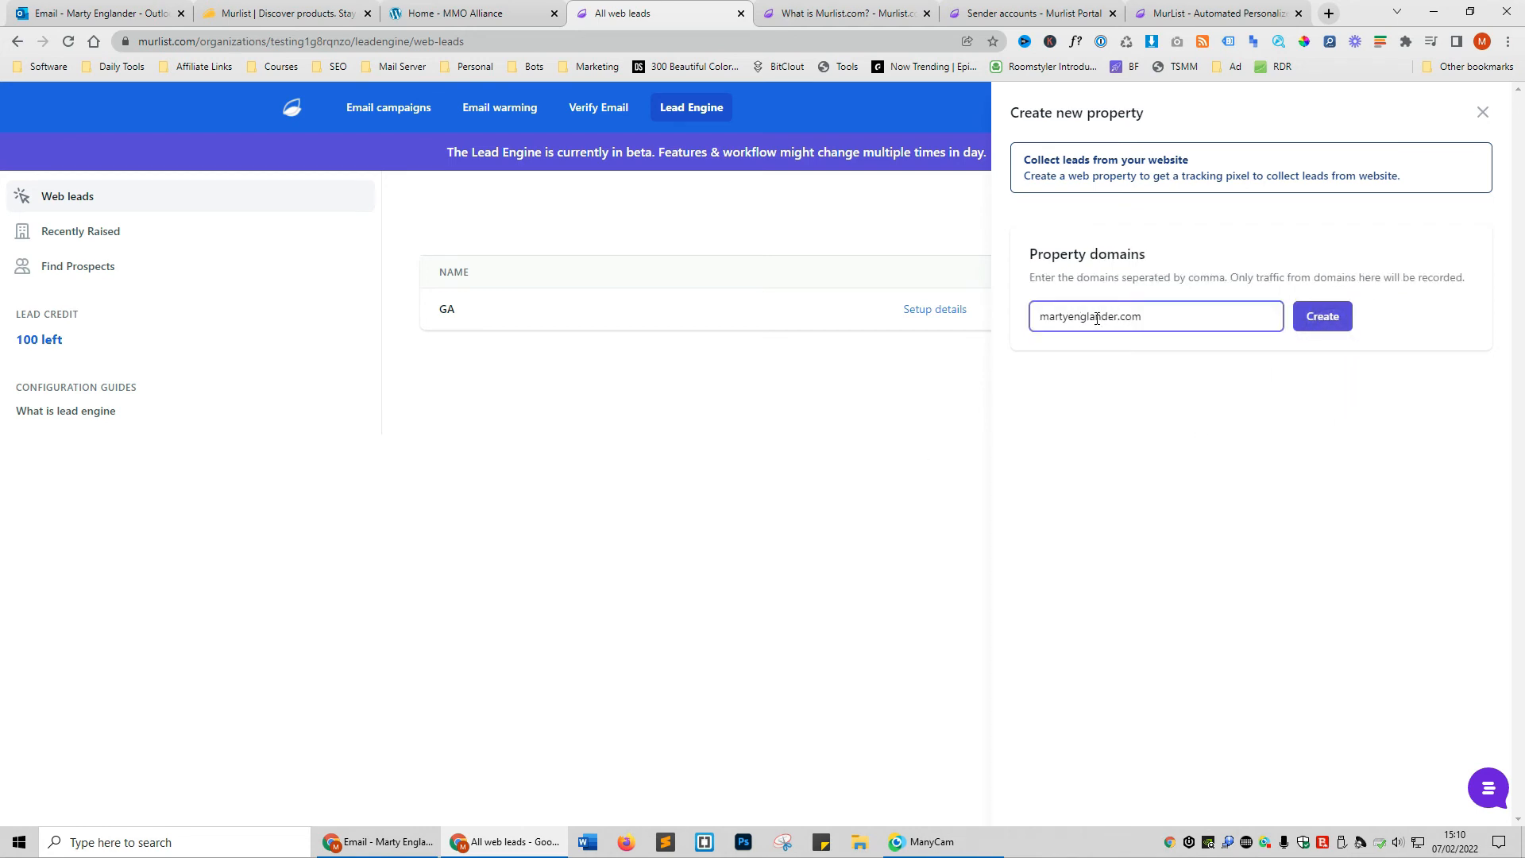
pyautogui.click(1298, 317)
# Examine the new property's tracking pixel address for web leads and the description of the Recently Raised companies list
pyautogui.click(1448, 351)
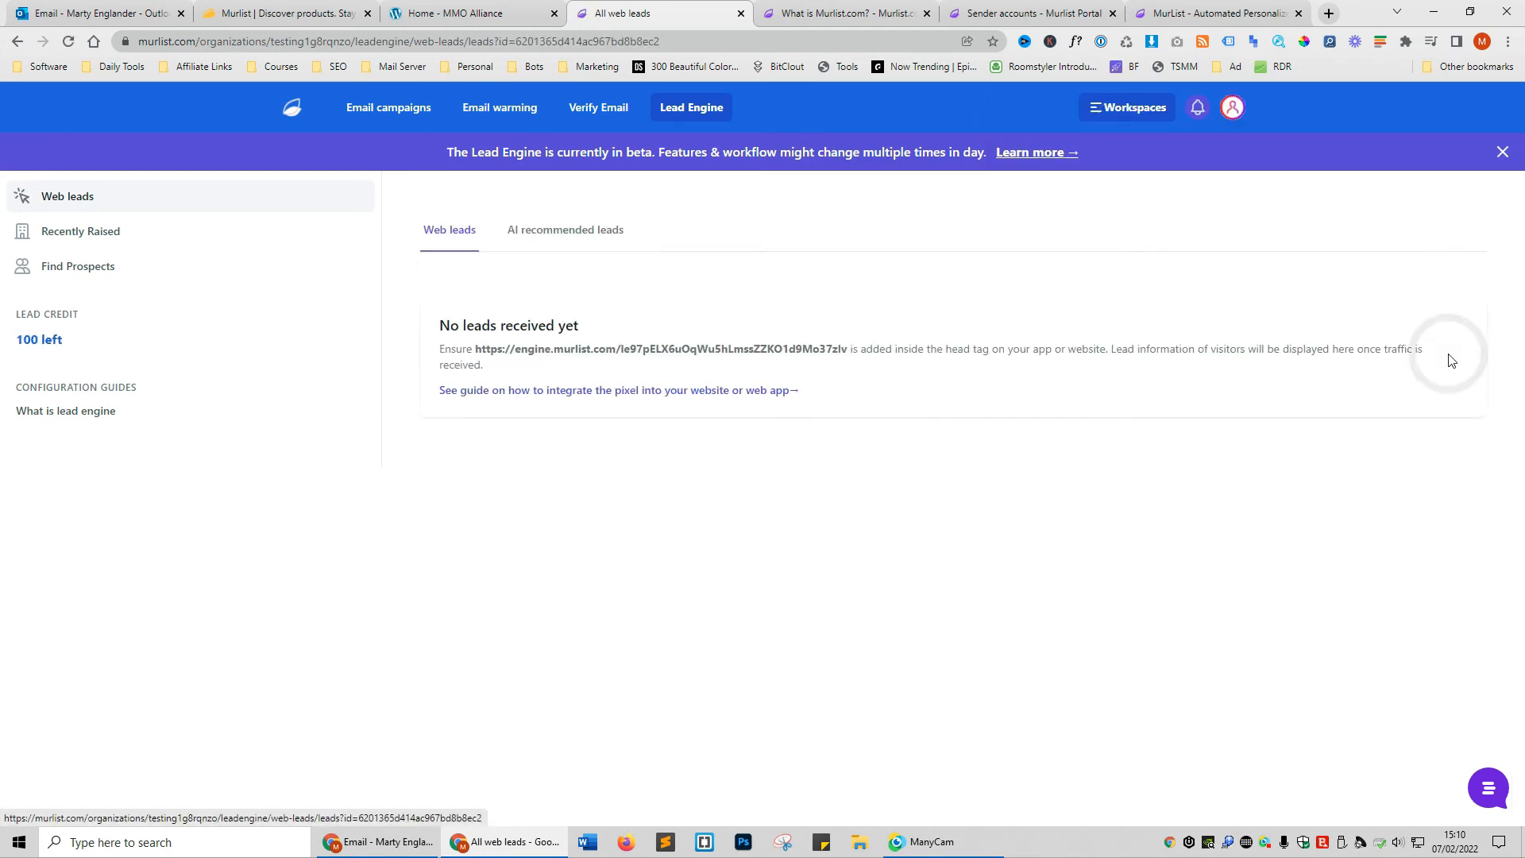
pyautogui.moveTo(476, 348); pyautogui.dragTo(844, 343)
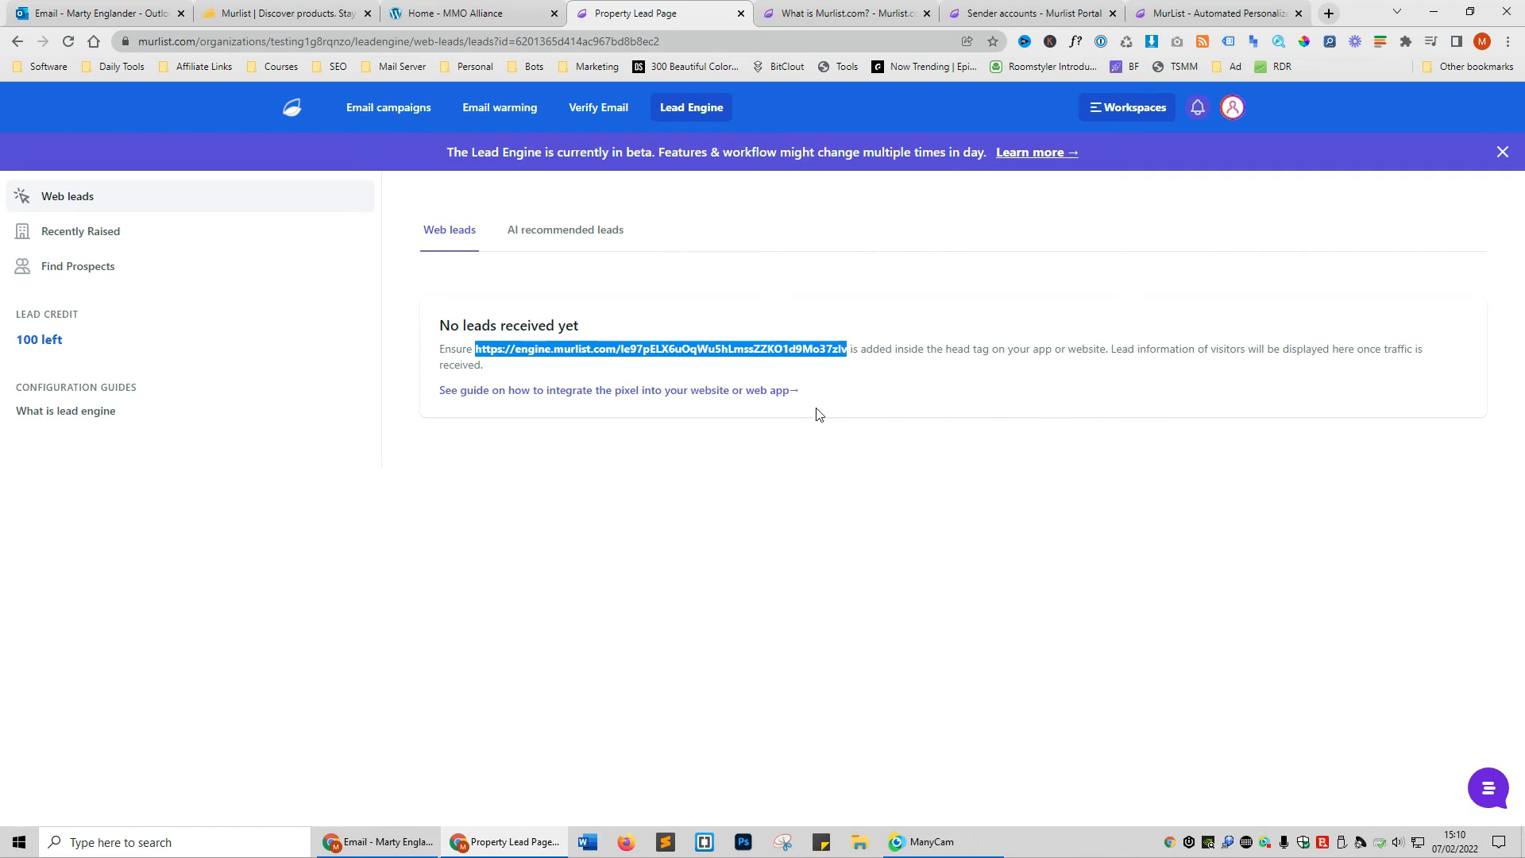
pyautogui.click(80, 232)
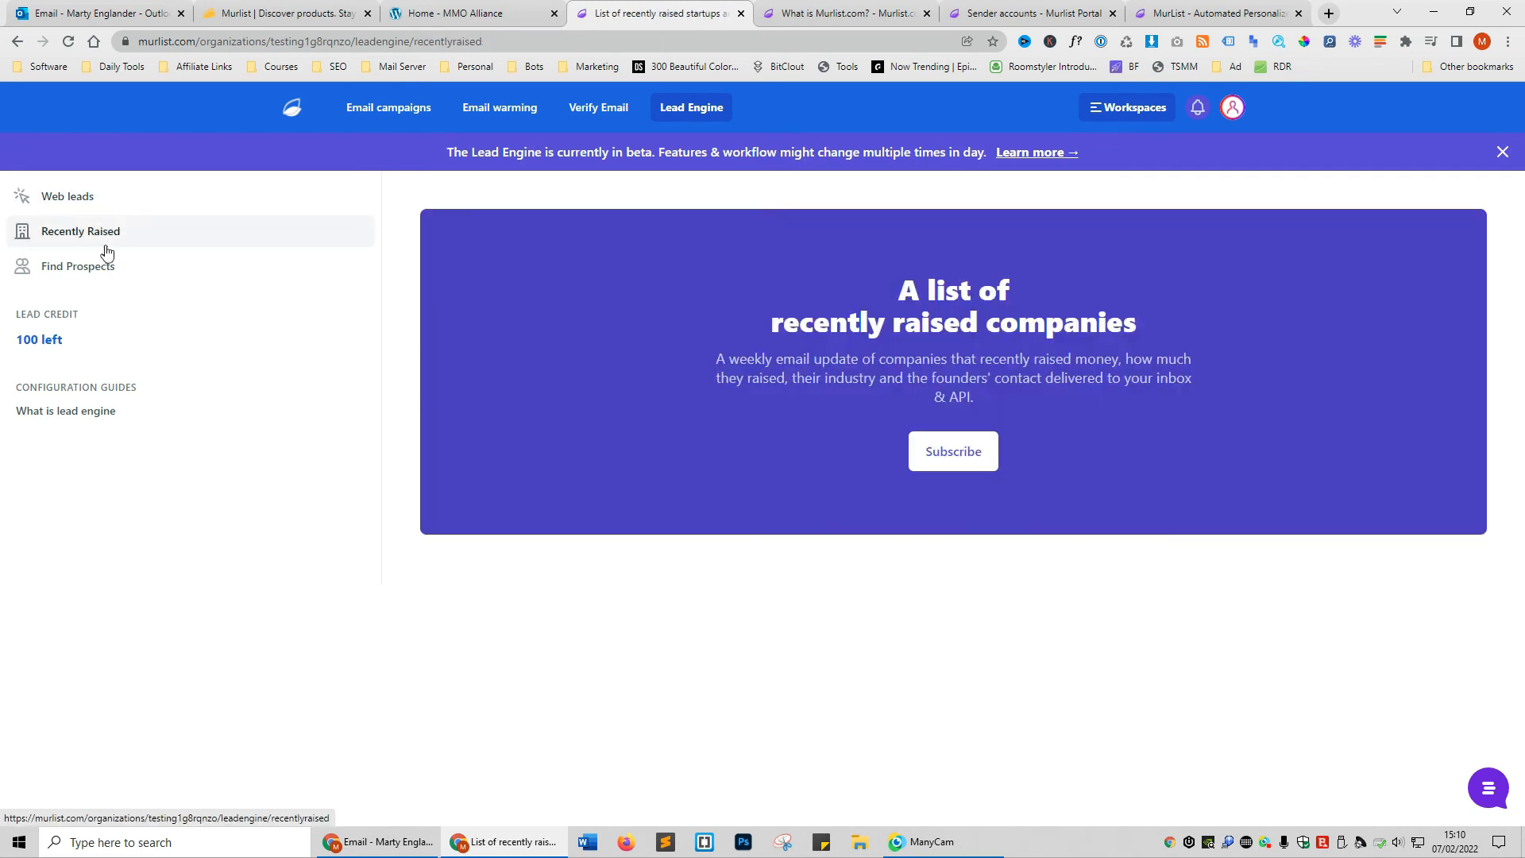
pyautogui.moveTo(724, 359); pyautogui.dragTo(906, 381)
pyautogui.click(1014, 394)
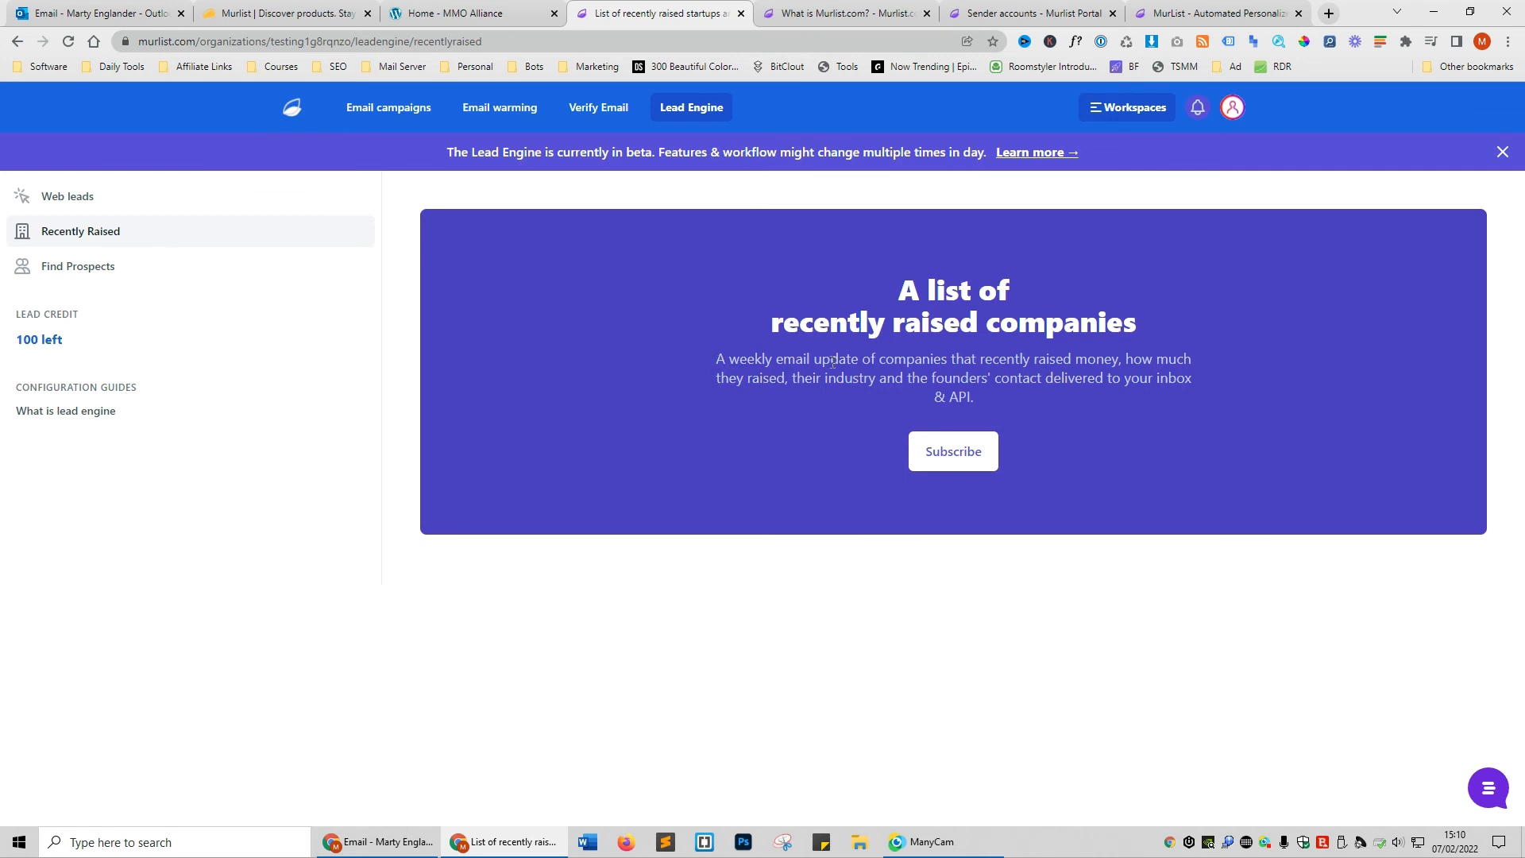
# Search for a prospect by LinkedIn URL, entering the person's profile address without its originalSubdomain parameter
pyautogui.click(200, 270)
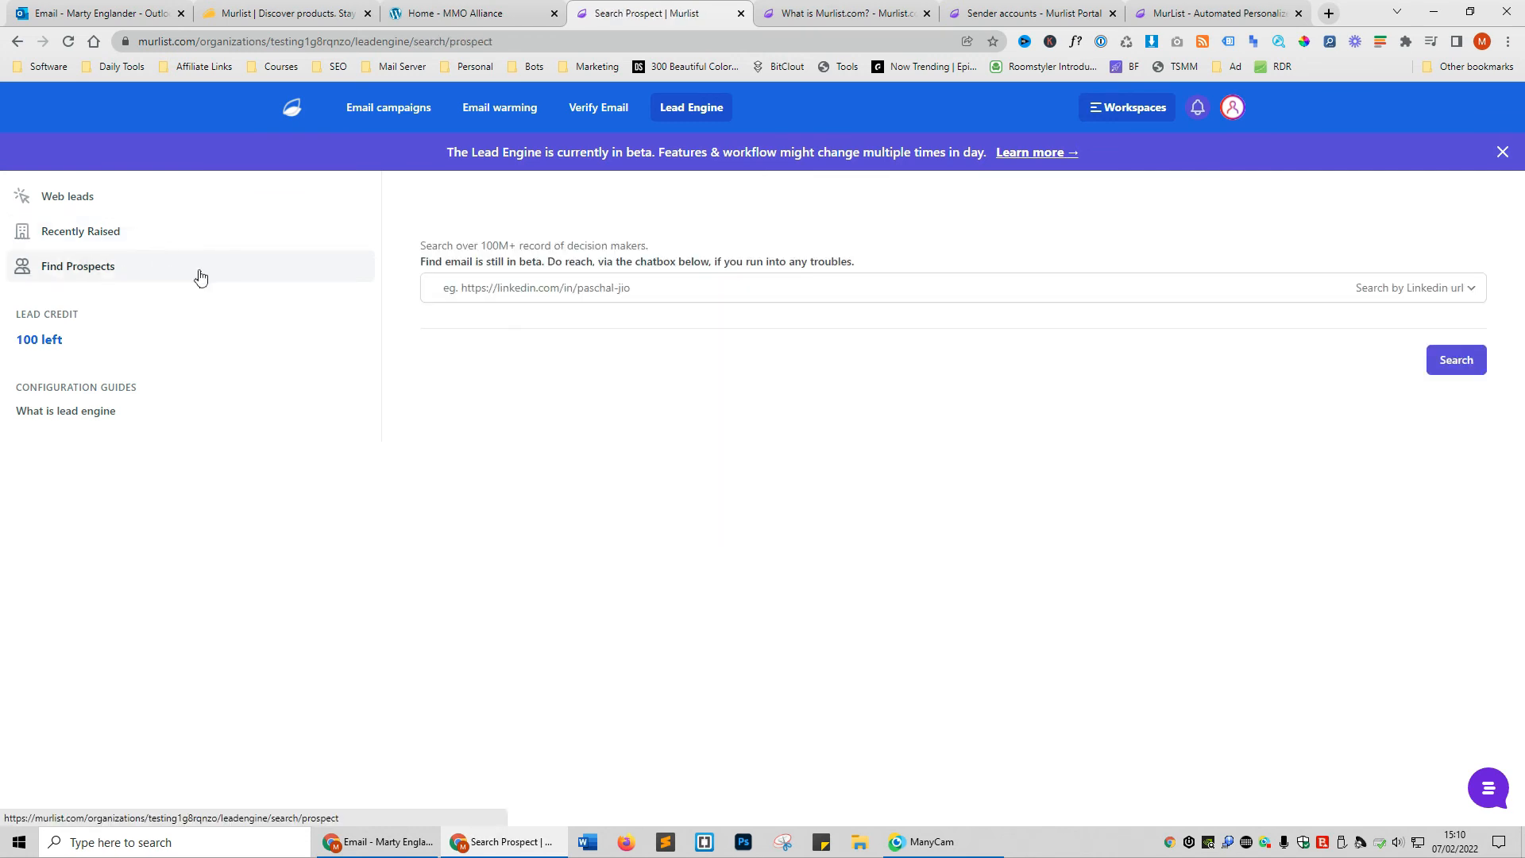
pyautogui.click(679, 291)
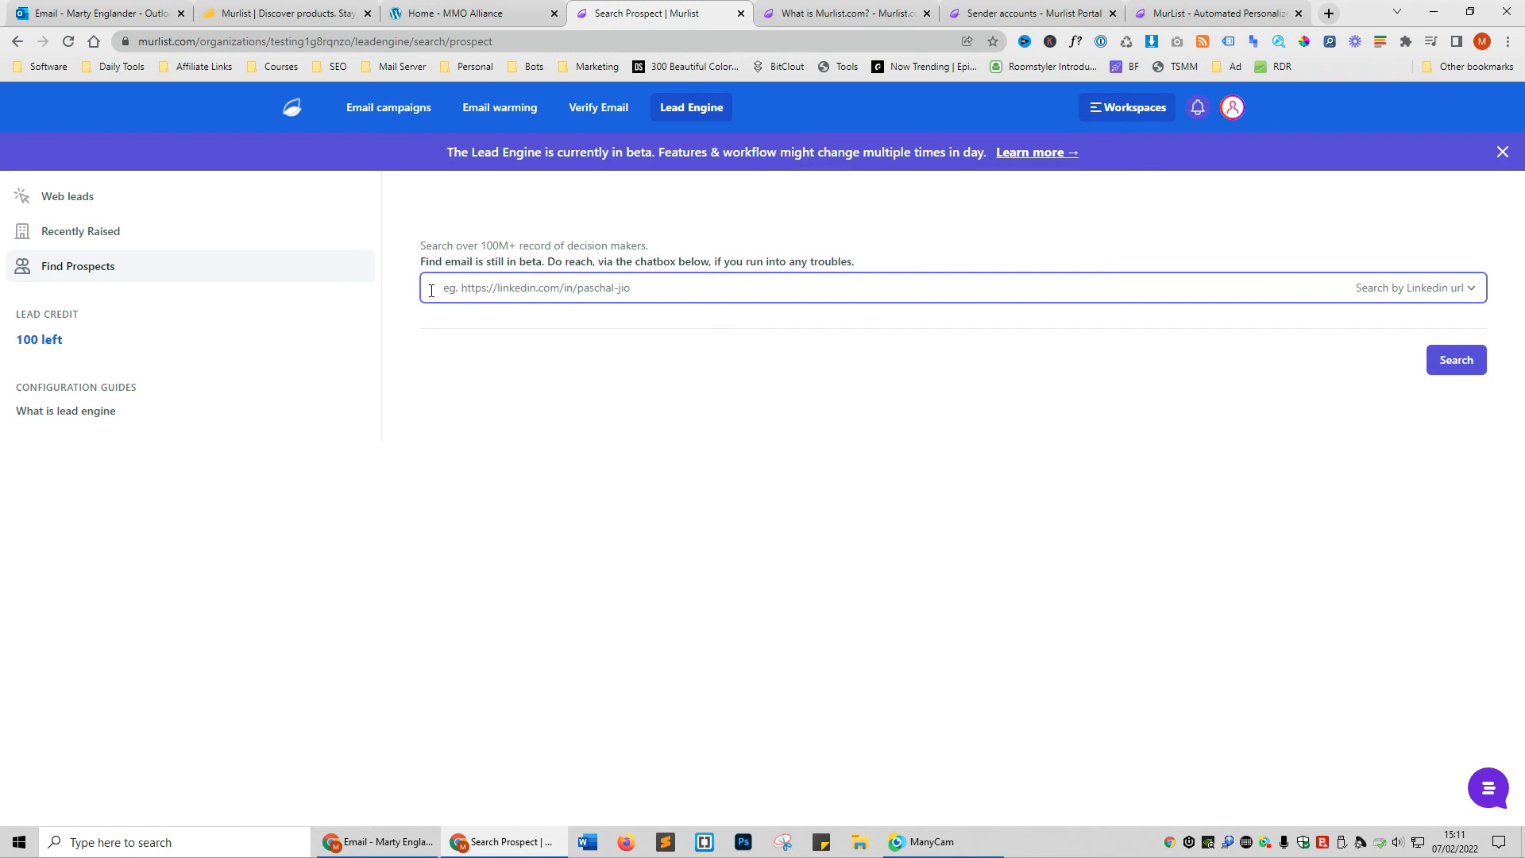
pyautogui.write('https://www.linkedin.com/in/marty-englander-6b5082138/?originalSubdomain=uk')
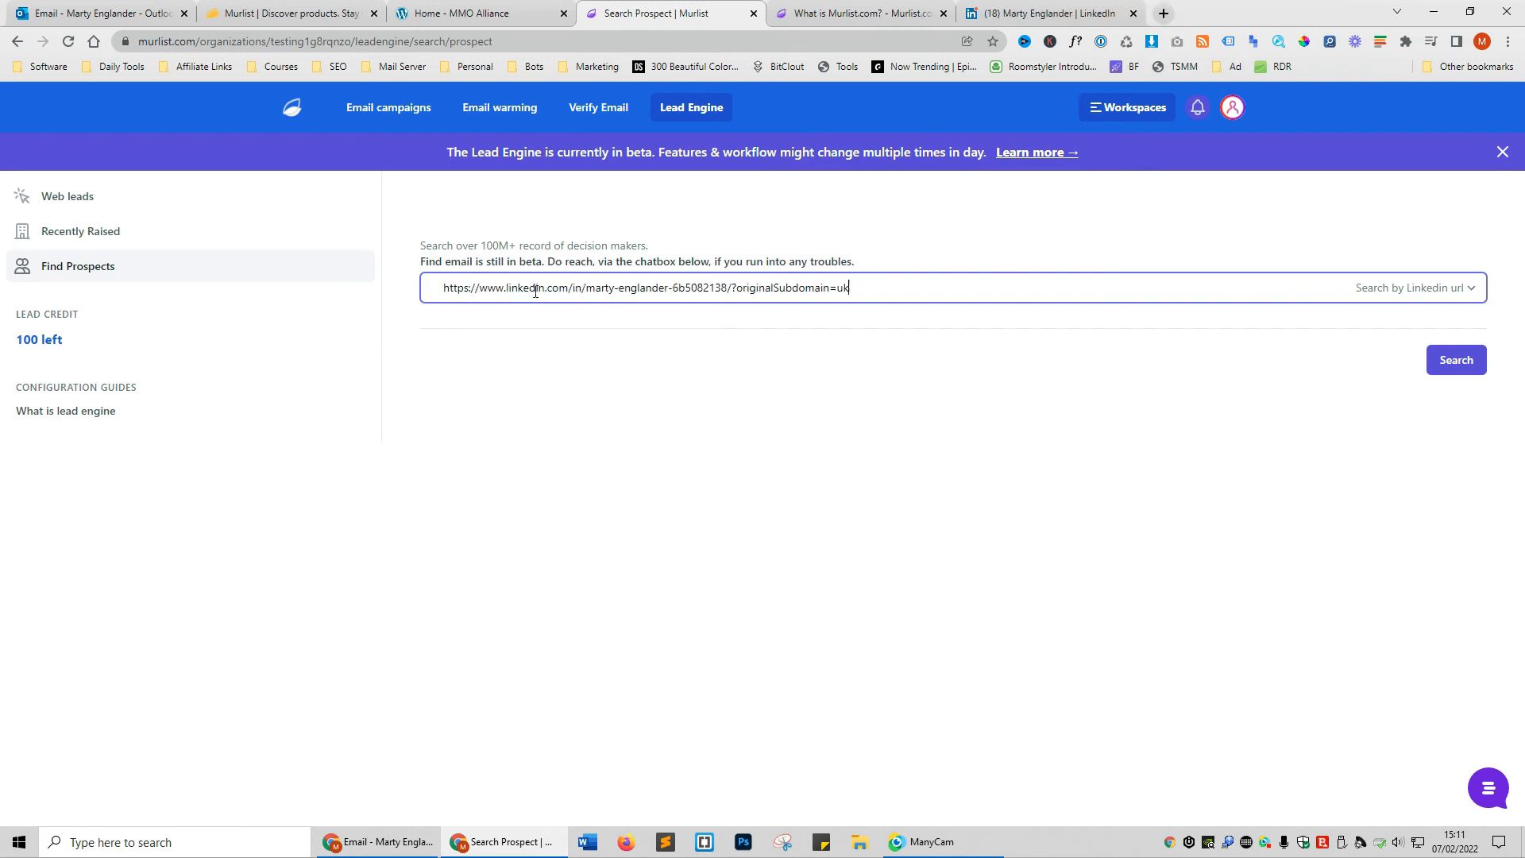
pyautogui.moveTo(727, 287); pyautogui.dragTo(1028, 290)
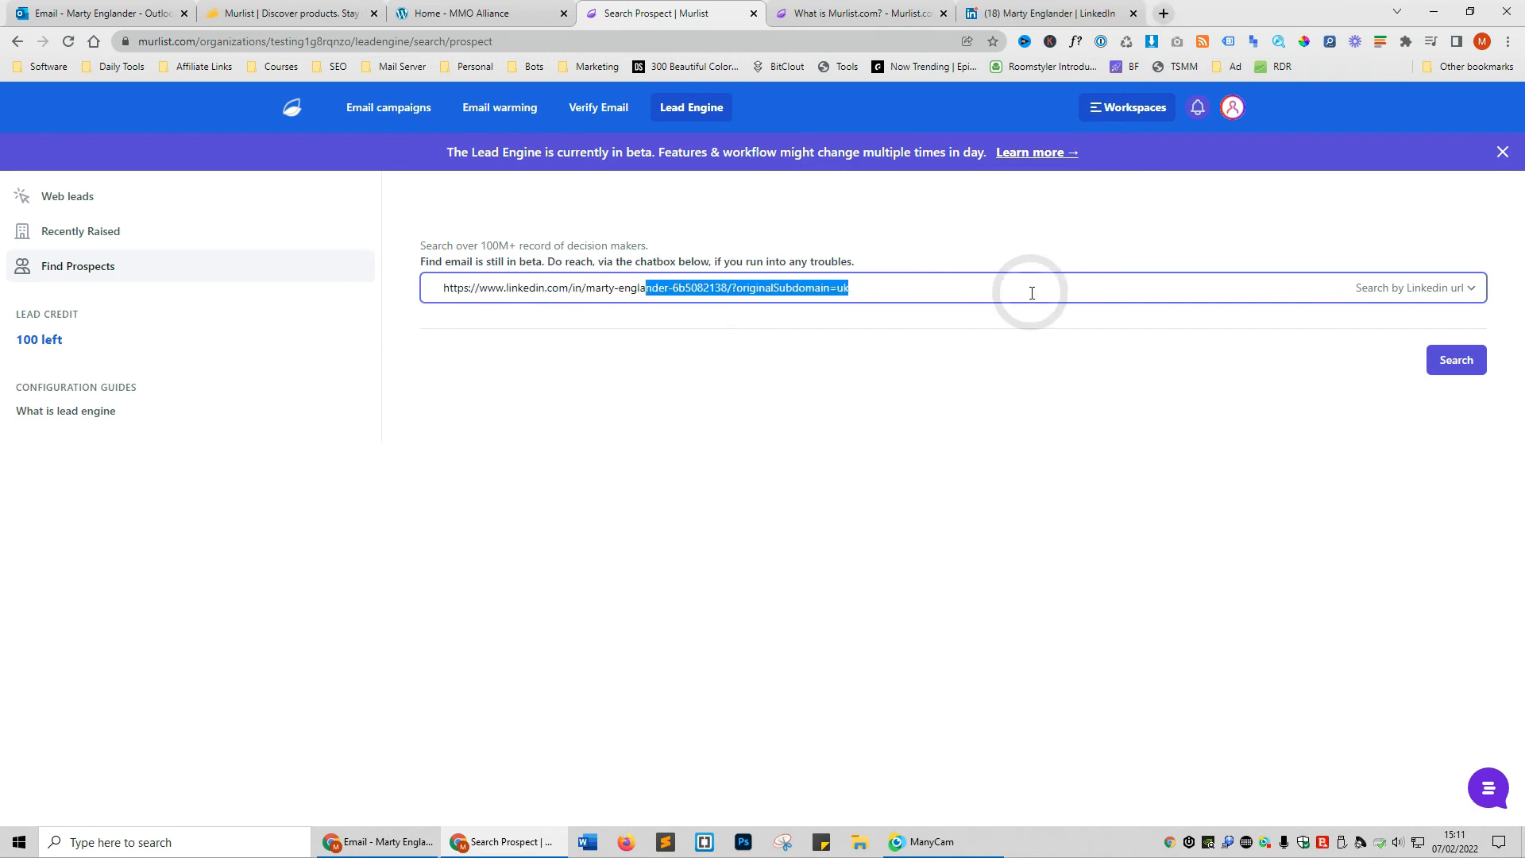
pyautogui.press('BackSpace')
pyautogui.click(1456, 360)
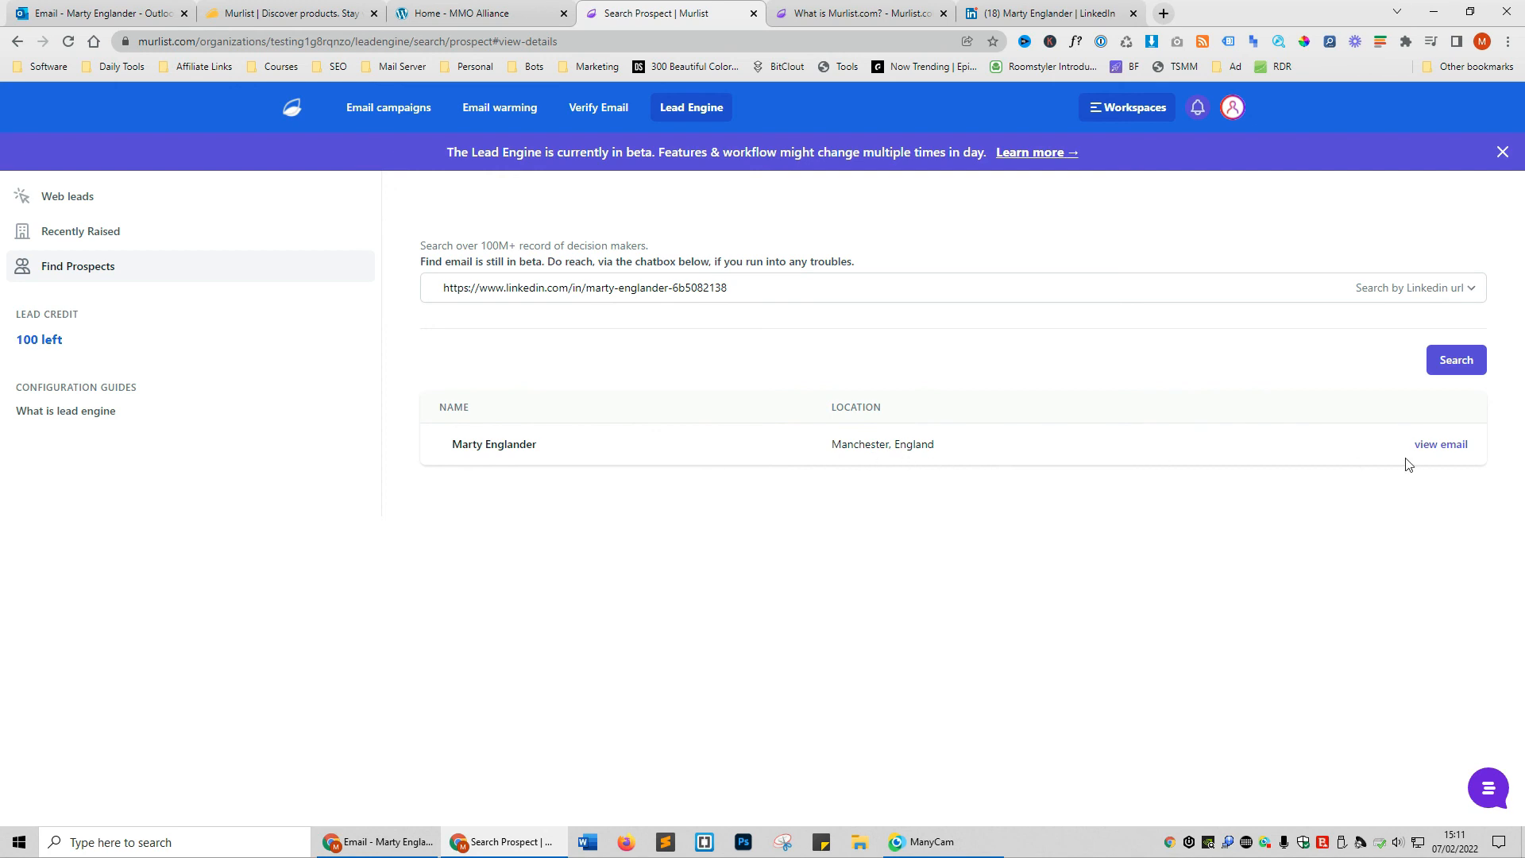
# Open the found prospect's details and review the contact, employment and About me information
pyautogui.click(1442, 446)
pyautogui.scroll(-3, 1196, 292)
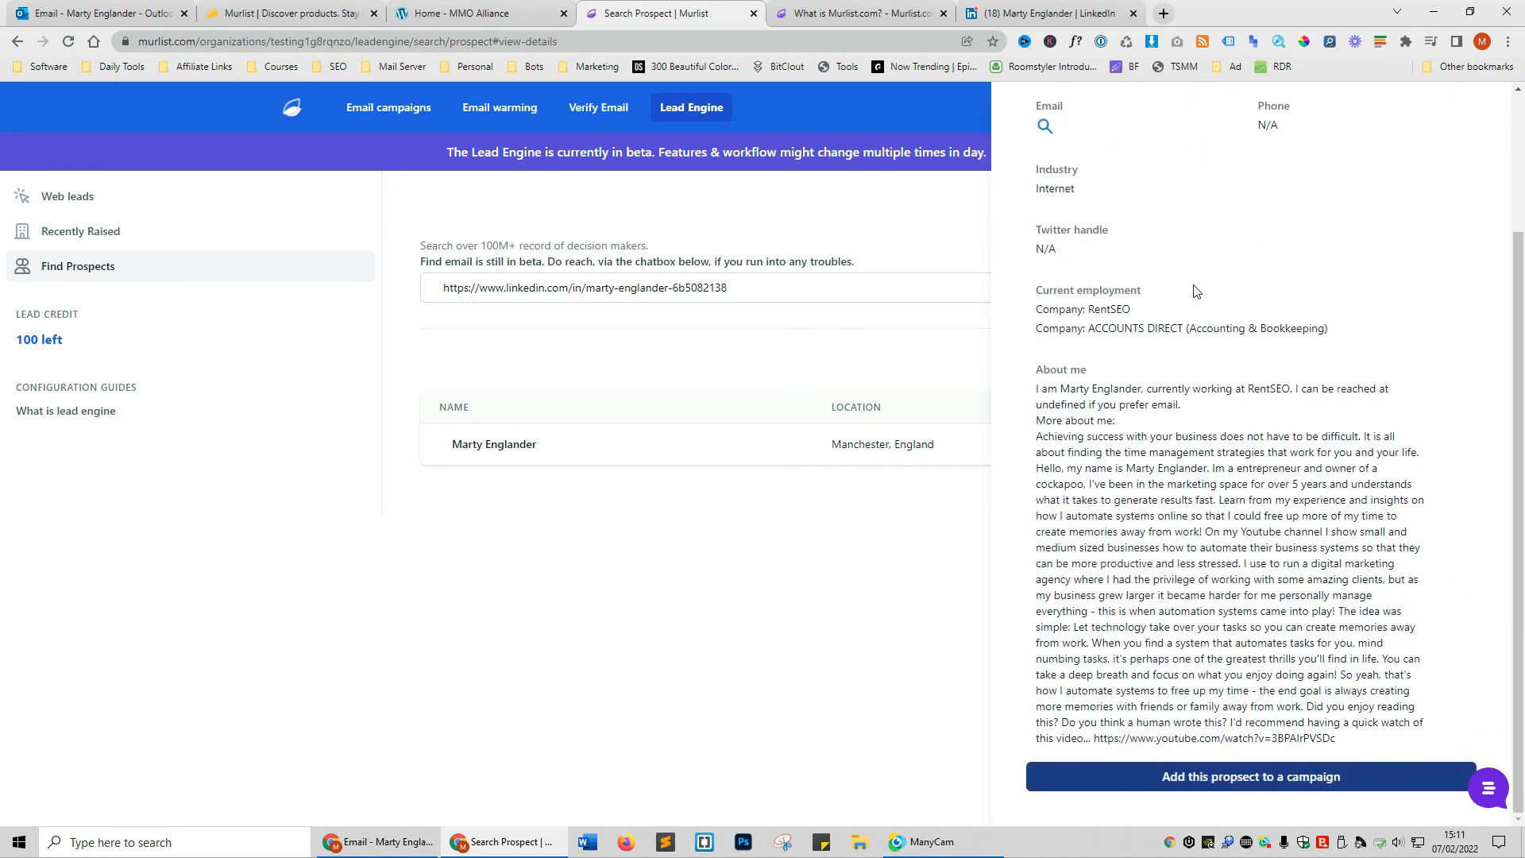
pyautogui.scroll(1, 1180, 545)
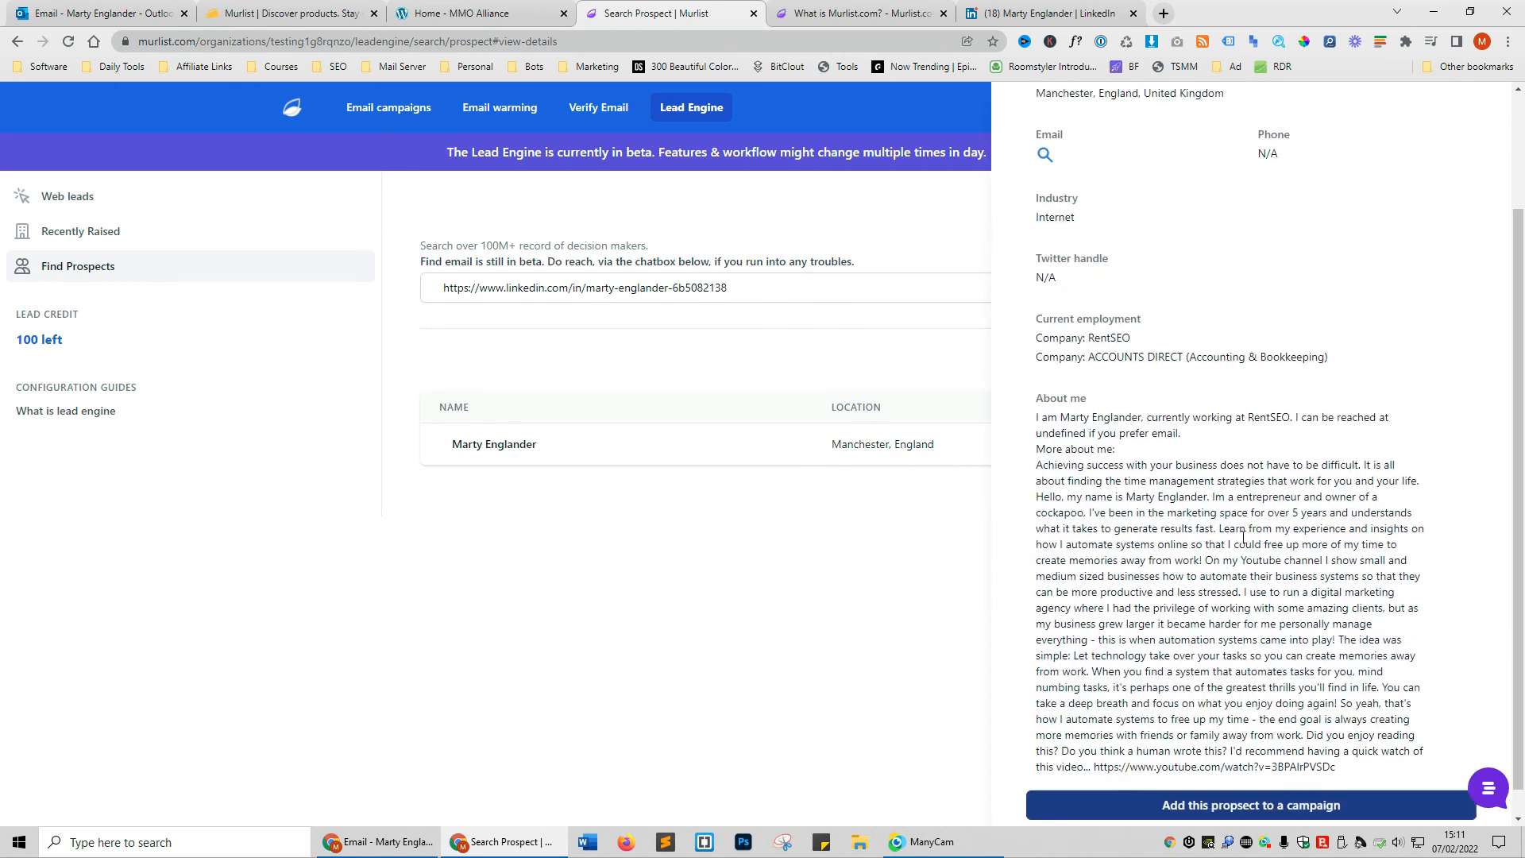